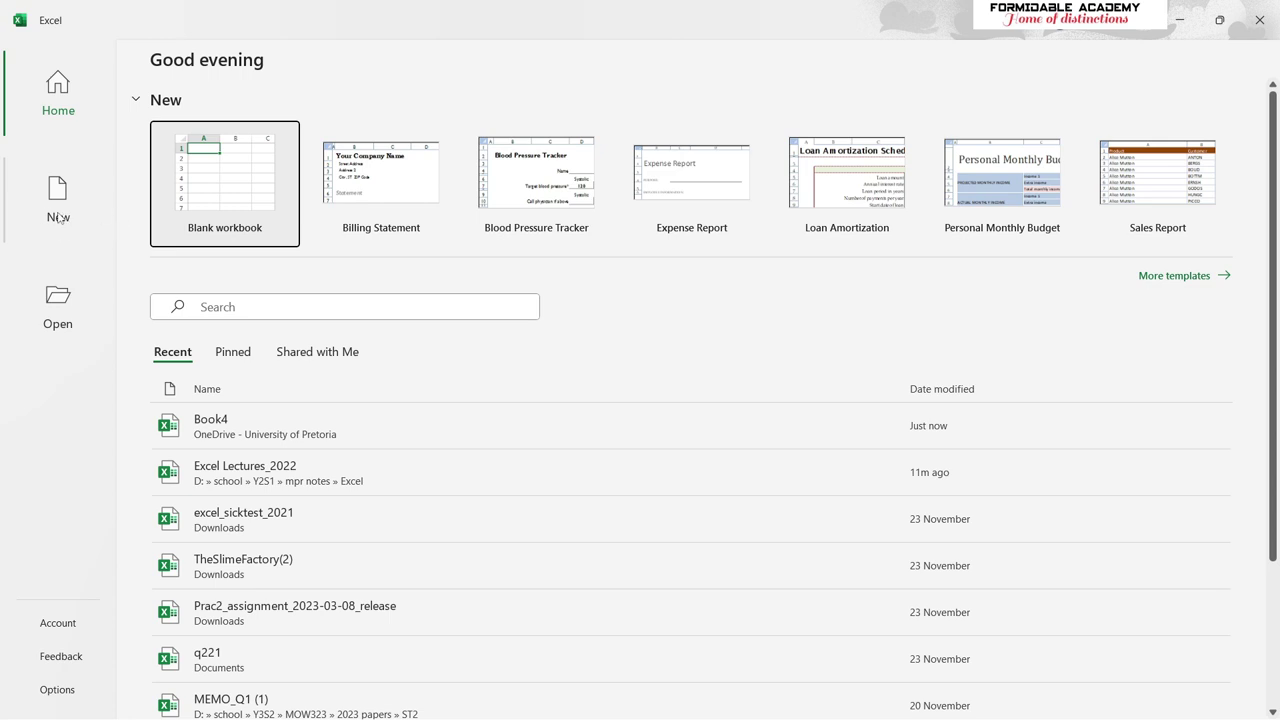
Create a blank Book1 workbook, then view its File page twice, returning to the sheet between.
click(58, 217)
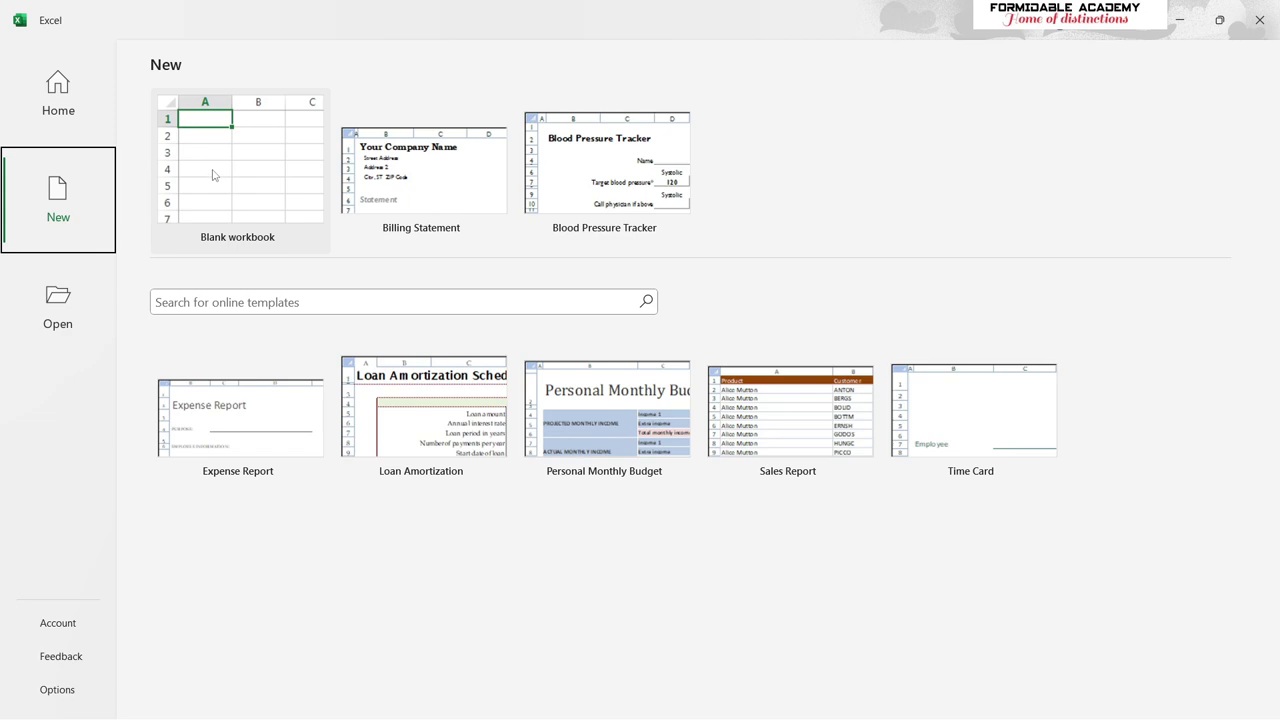
click(212, 175)
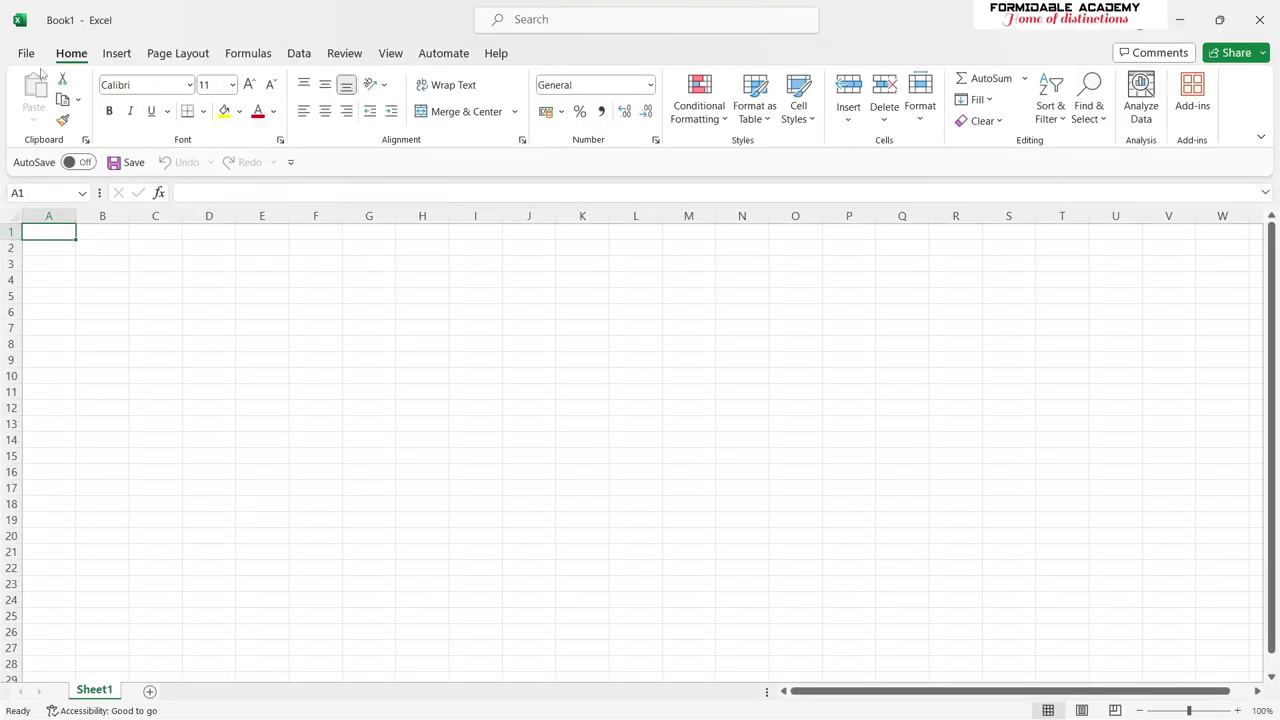
click(26, 53)
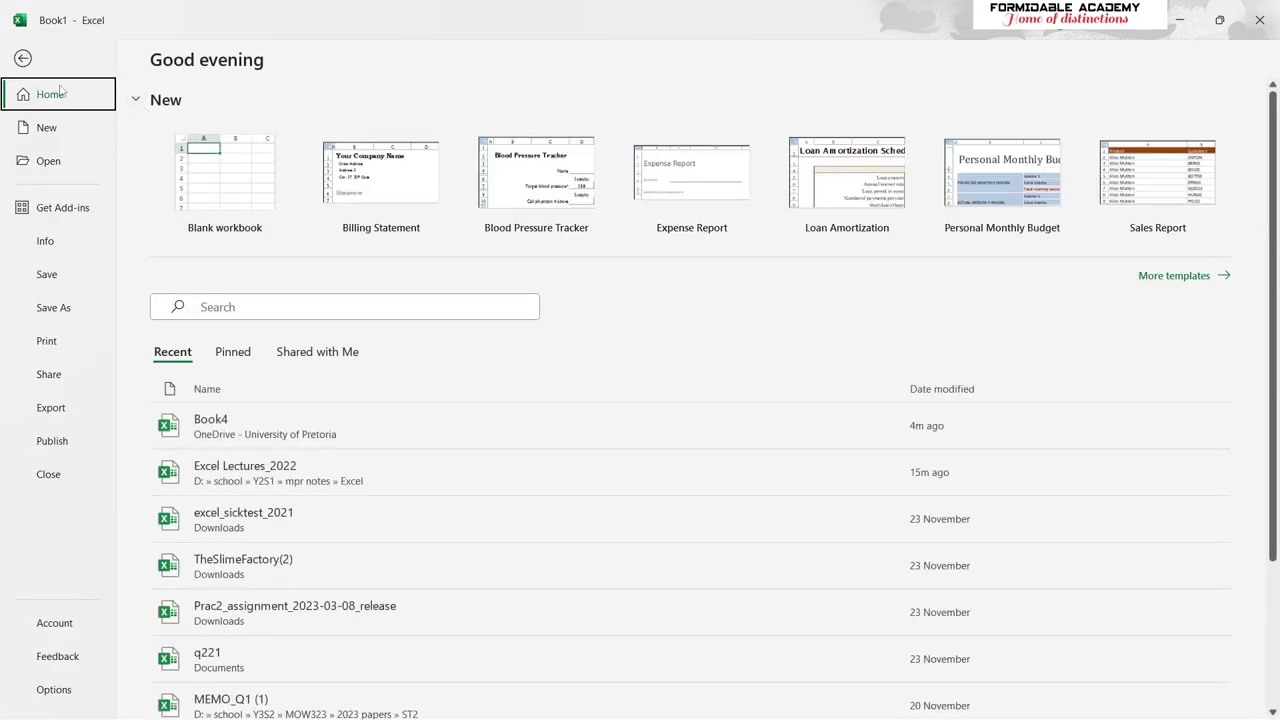
click(38, 64)
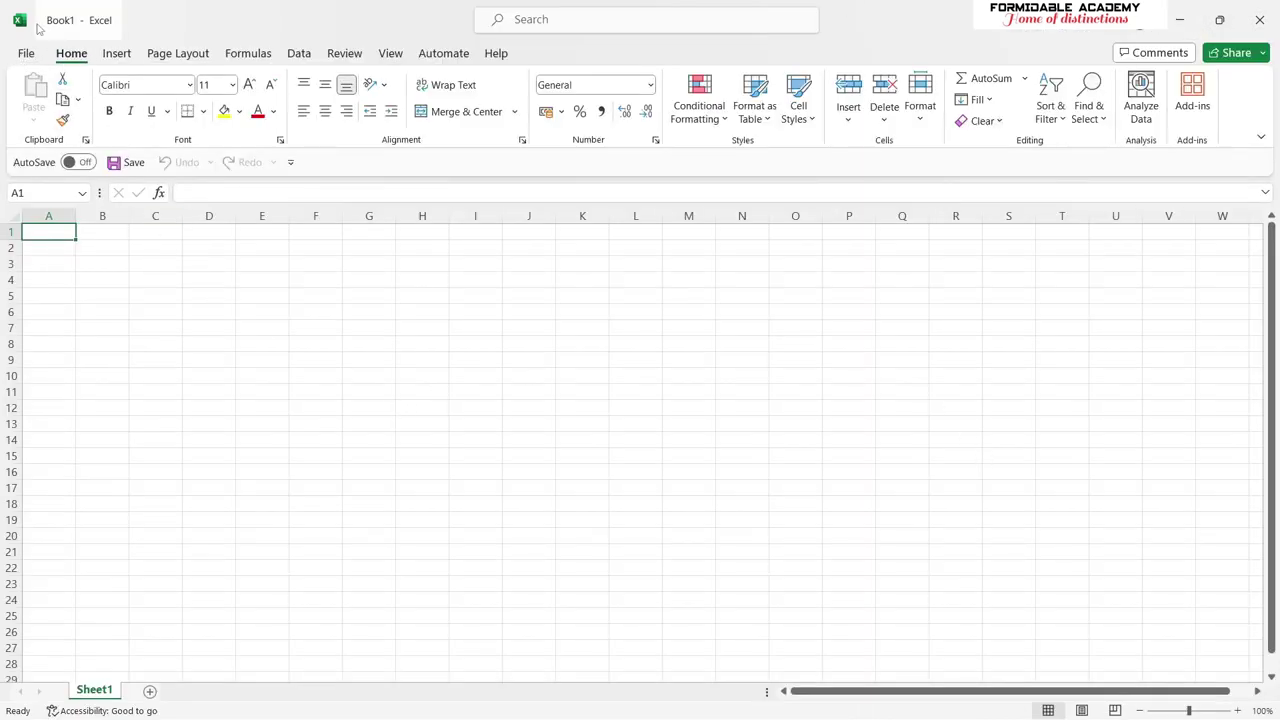
click(26, 53)
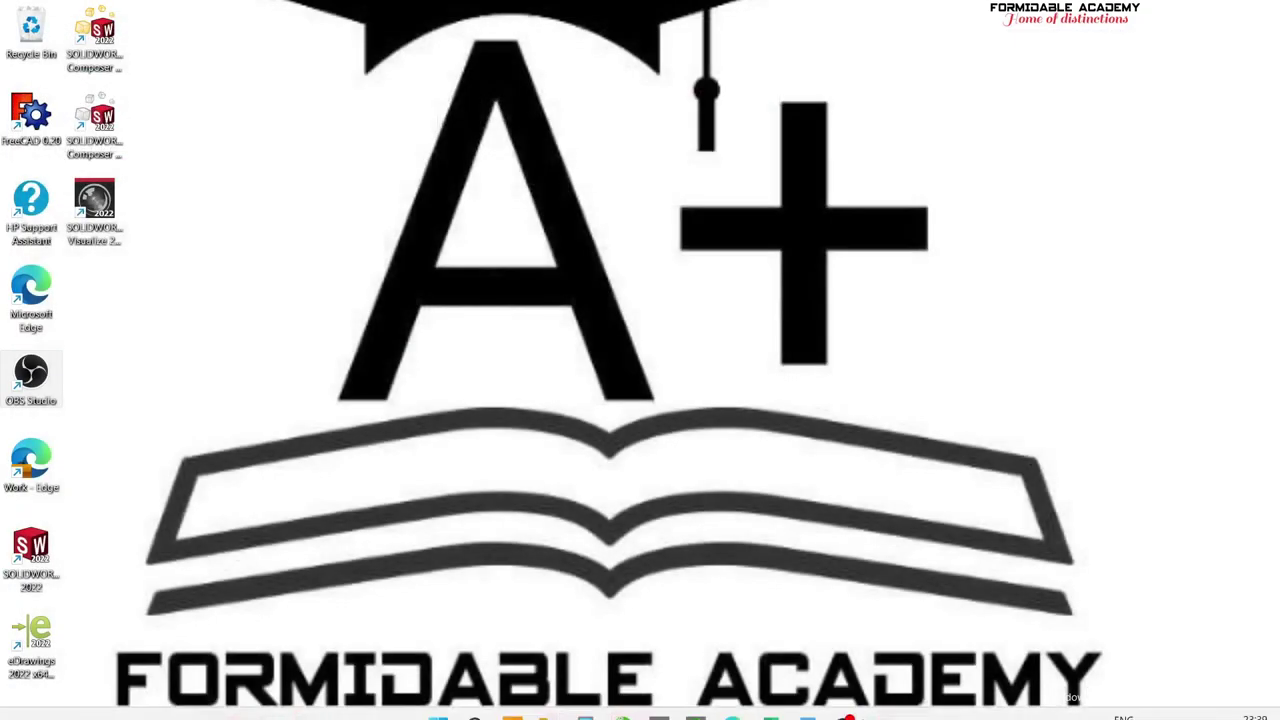
Relaunch Excel from its taskbar icon.
click(768, 700)
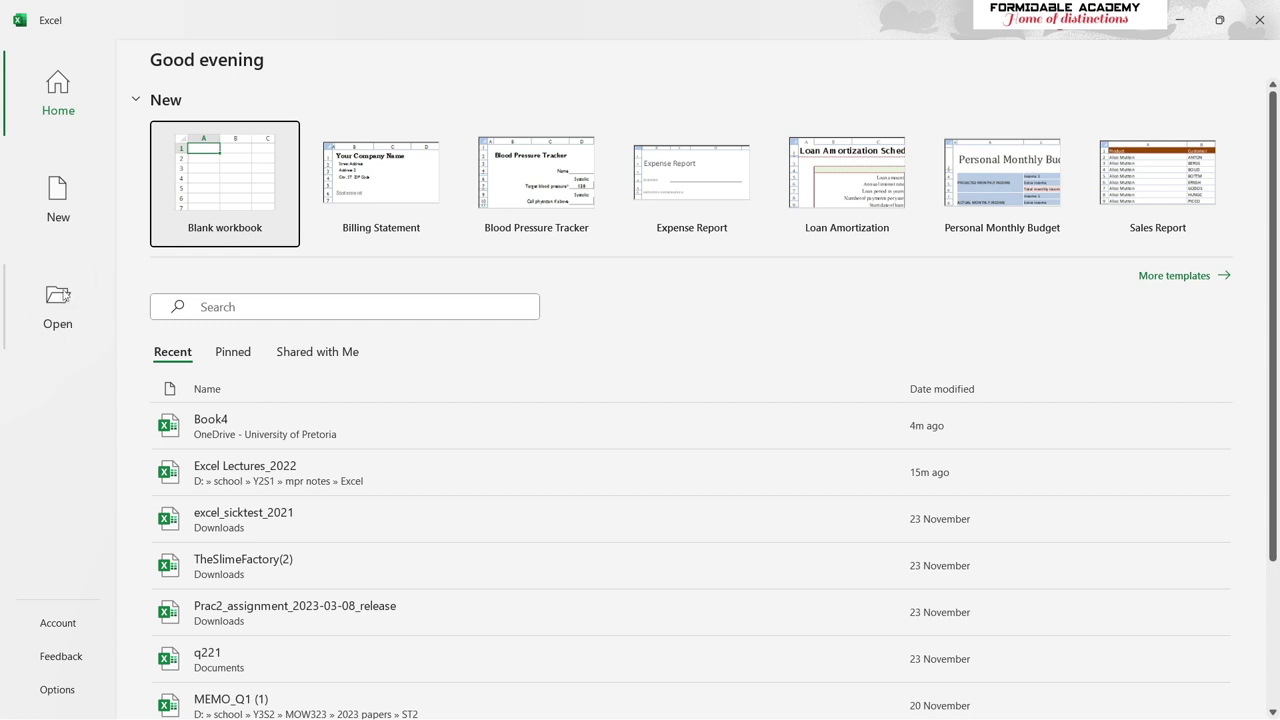
click(63, 300)
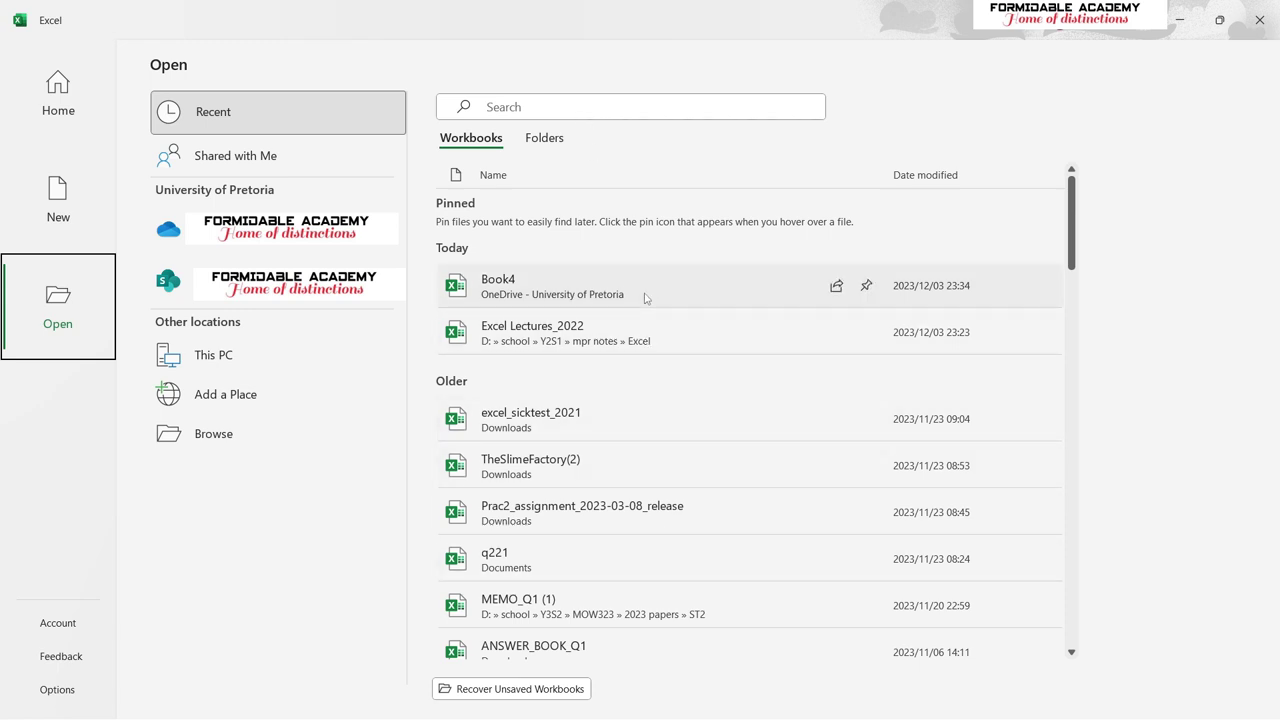
click(546, 140)
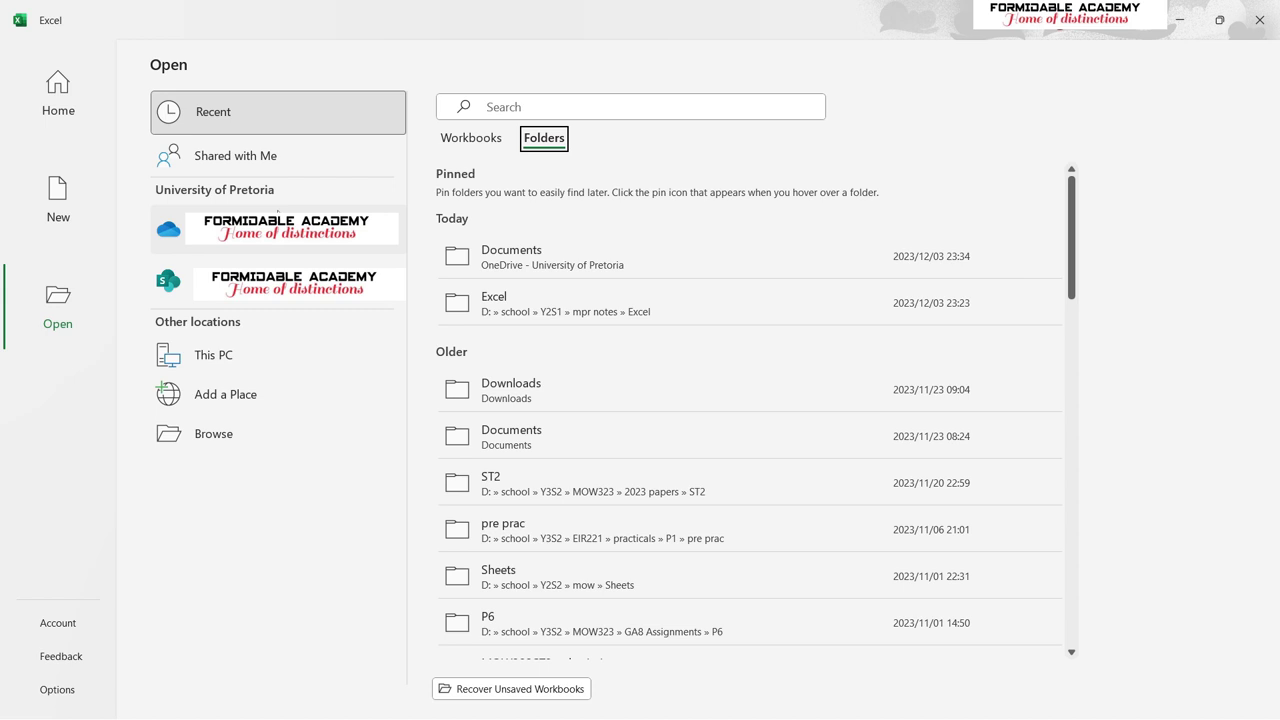
click(75, 97)
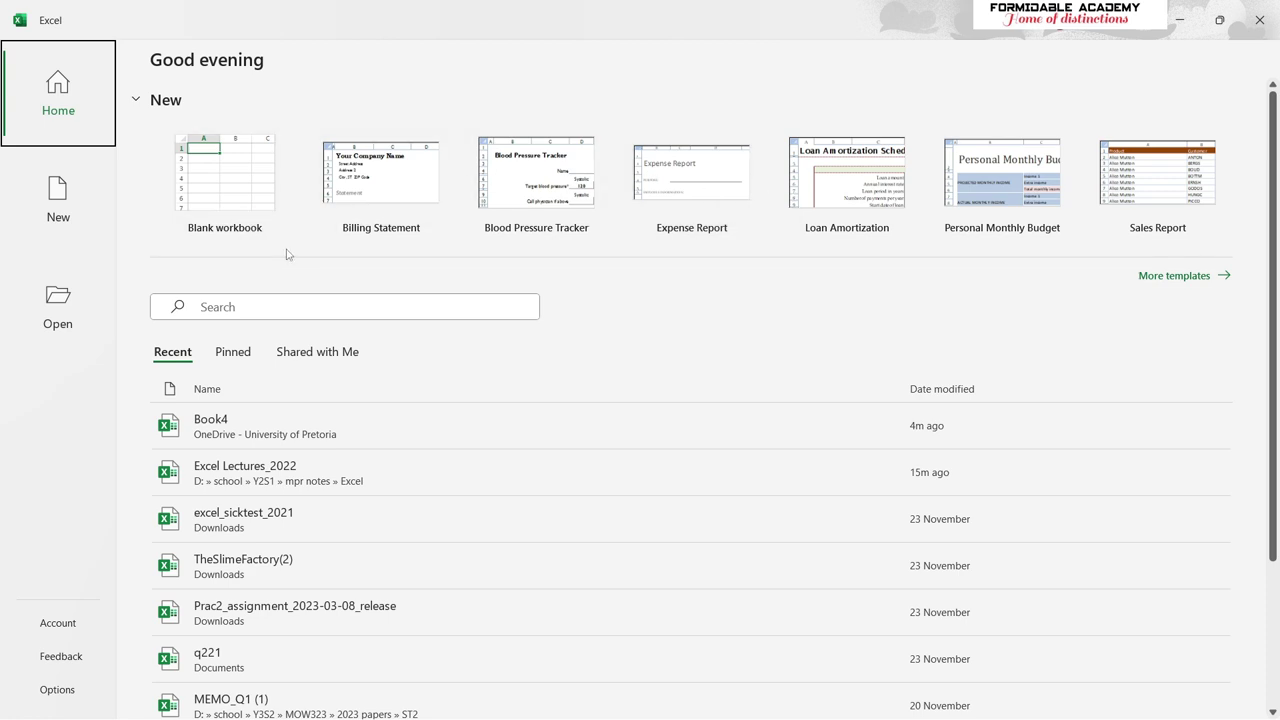
Create a BillingStatement1 workbook from the Billing Statement template.
click(425, 173)
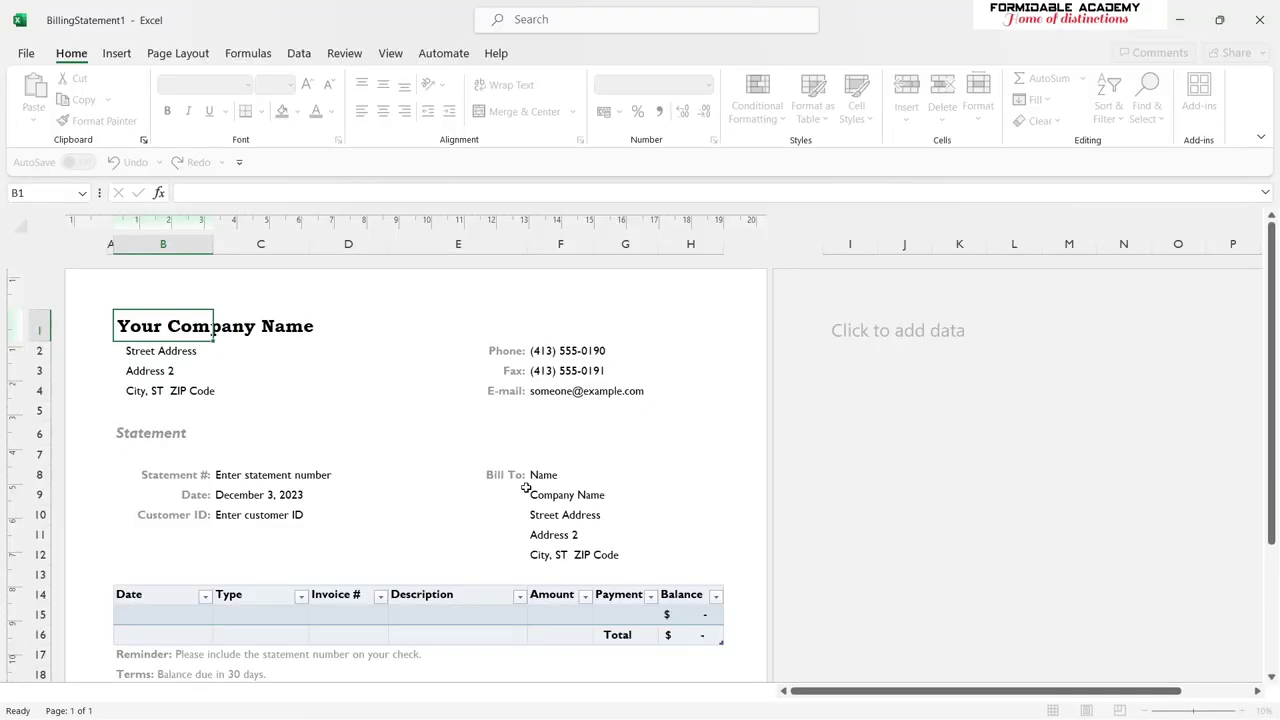
scroll(503, 383, down, 1)
scroll(540, 355, up, 2)
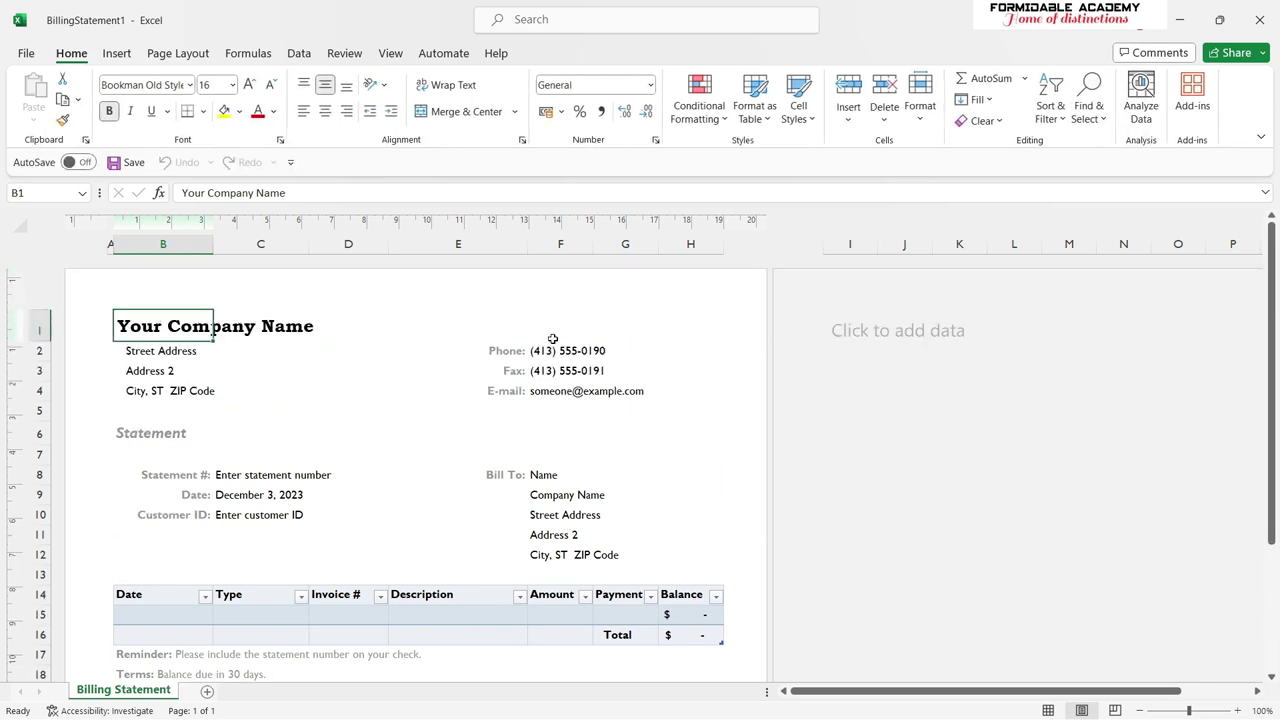
Inspect the phone and e-mail cells F2 and F4, then return to the File page.
click(575, 350)
click(588, 390)
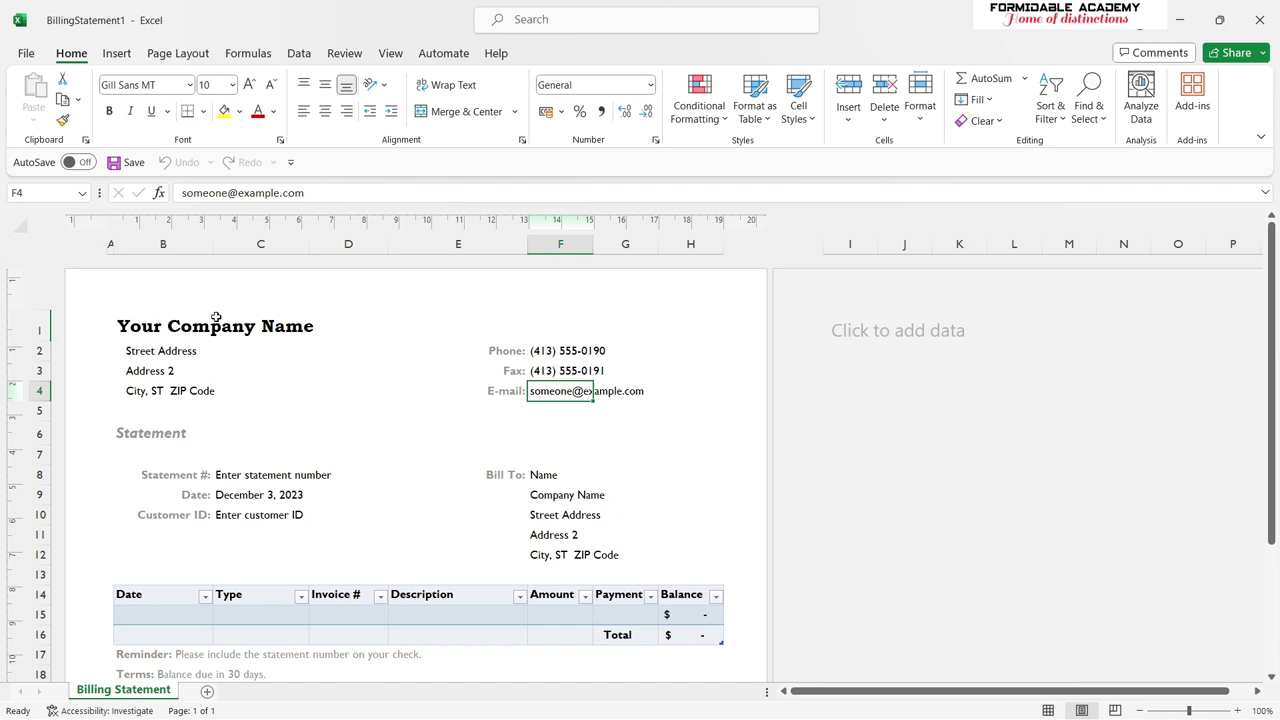
scroll(475, 425, down, 4)
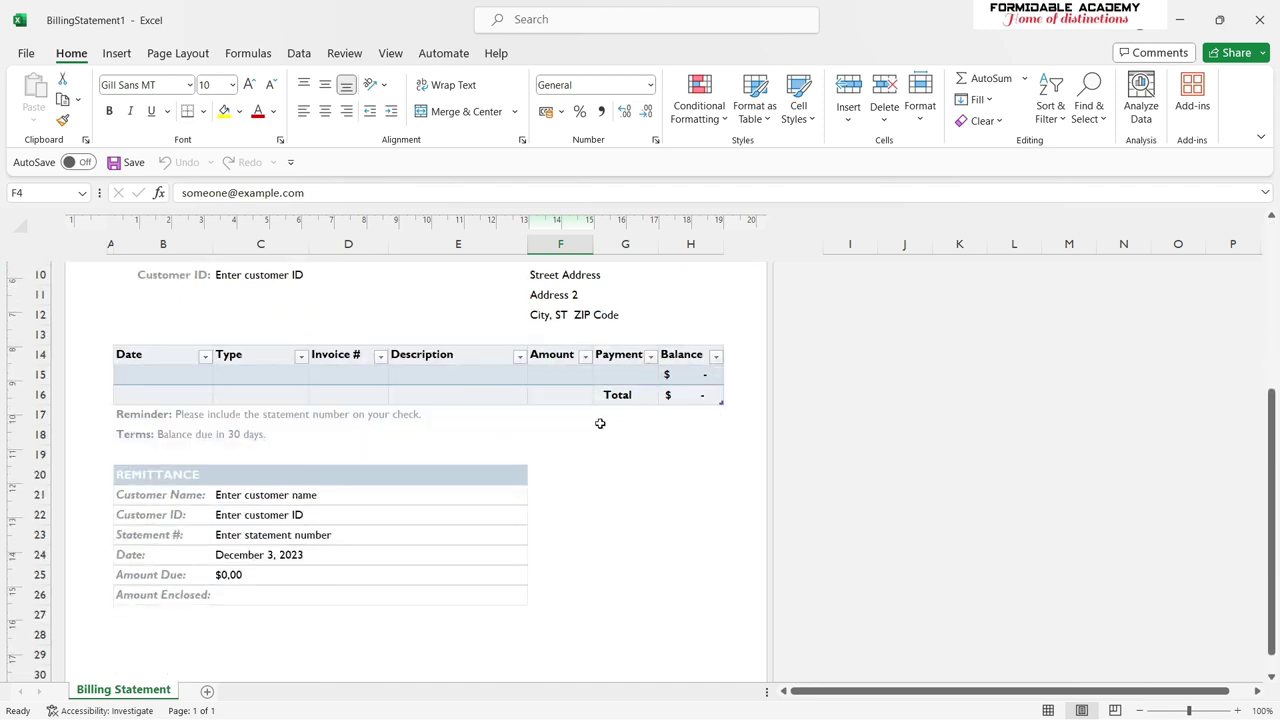
scroll(543, 449, down, 1)
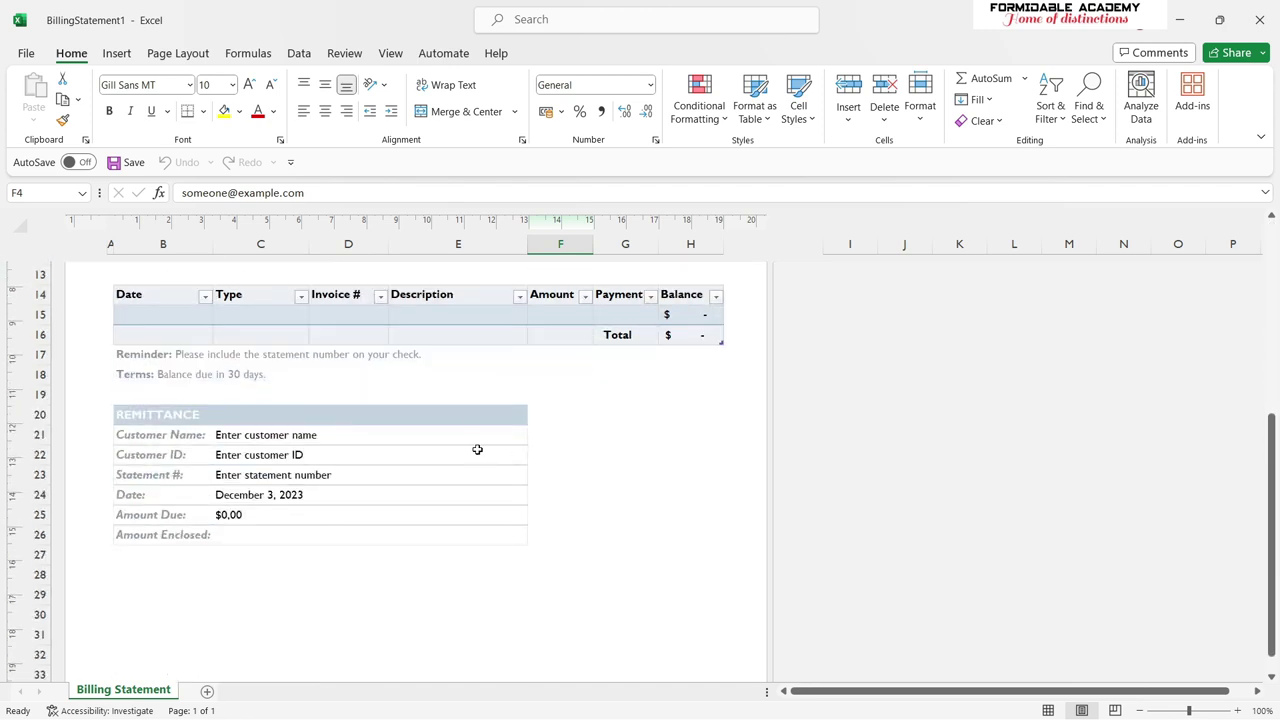
click(40, 53)
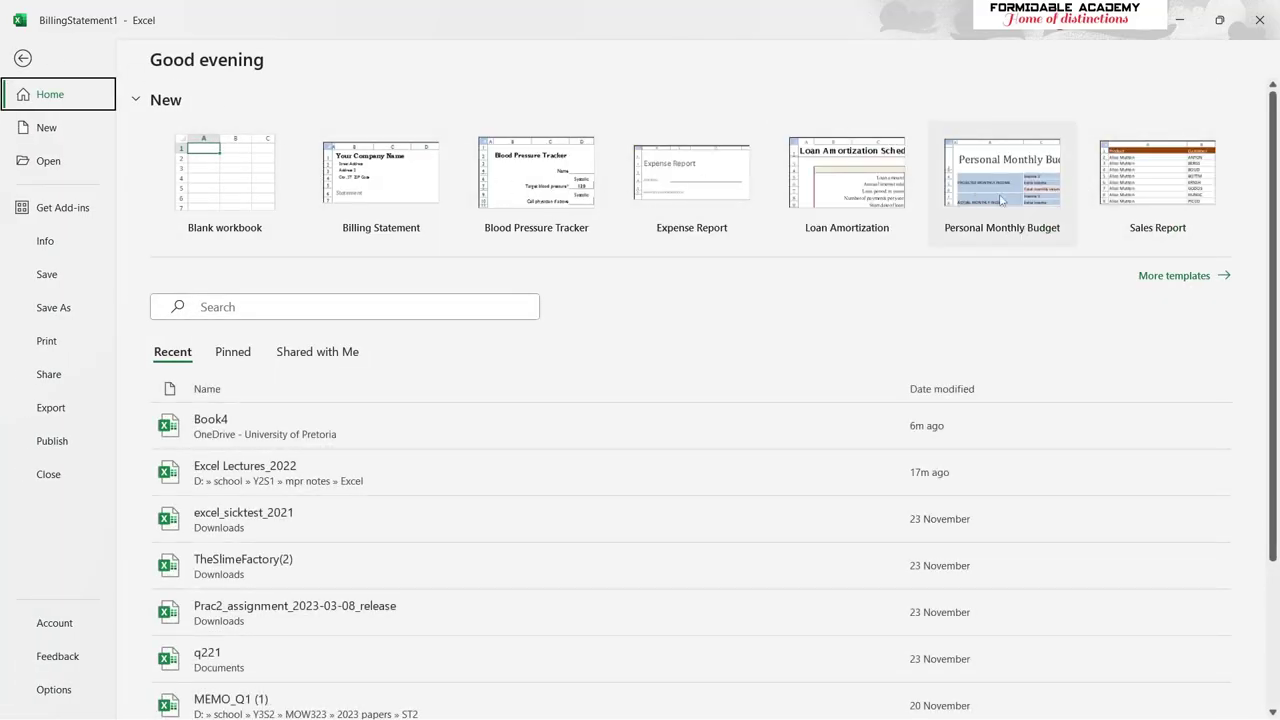
Create a PersonalMonthlyBudget1 workbook from the Personal Monthly Budget template and browse it.
click(1050, 214)
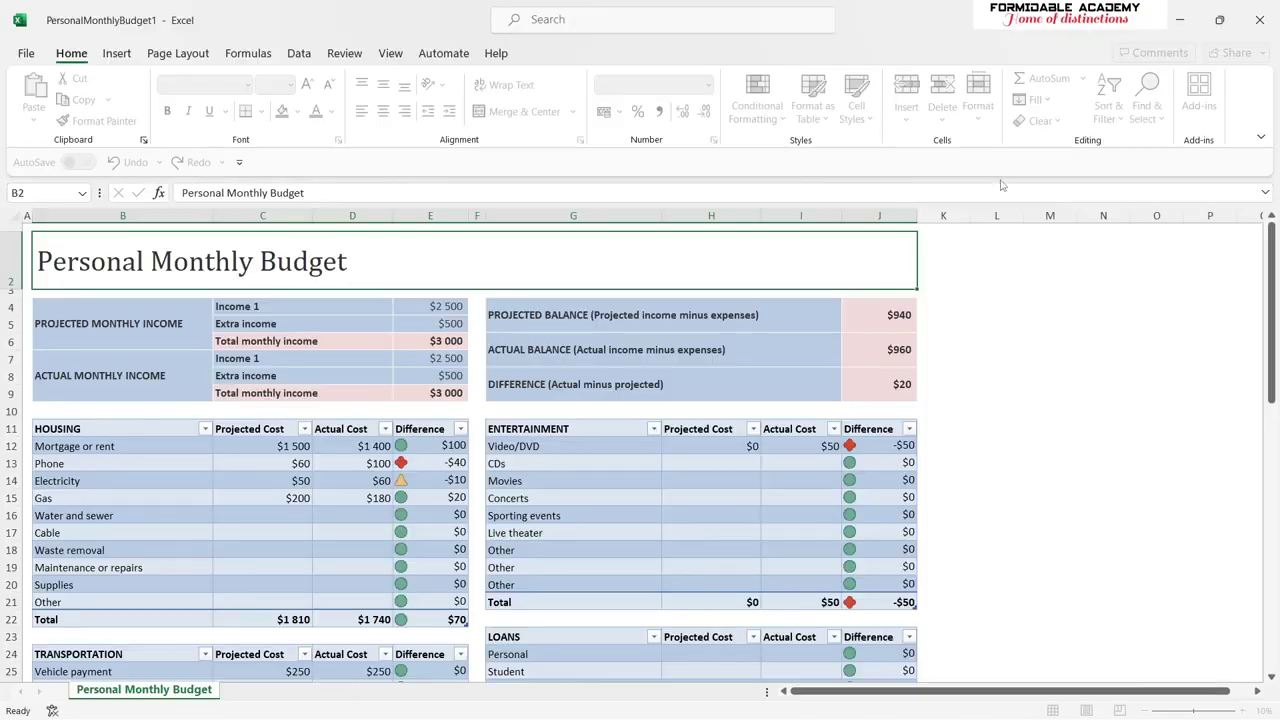
scroll(420, 322, down, 3)
scroll(530, 340, down, 15)
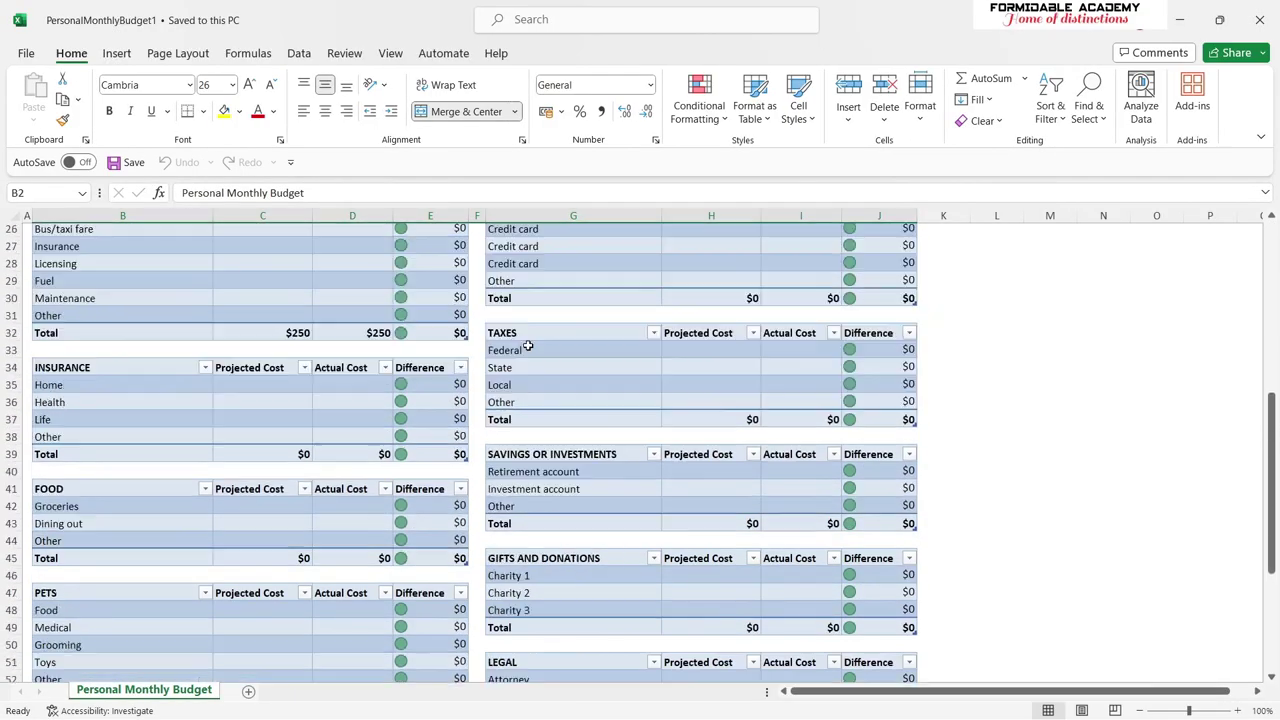
scroll(530, 340, up, 14)
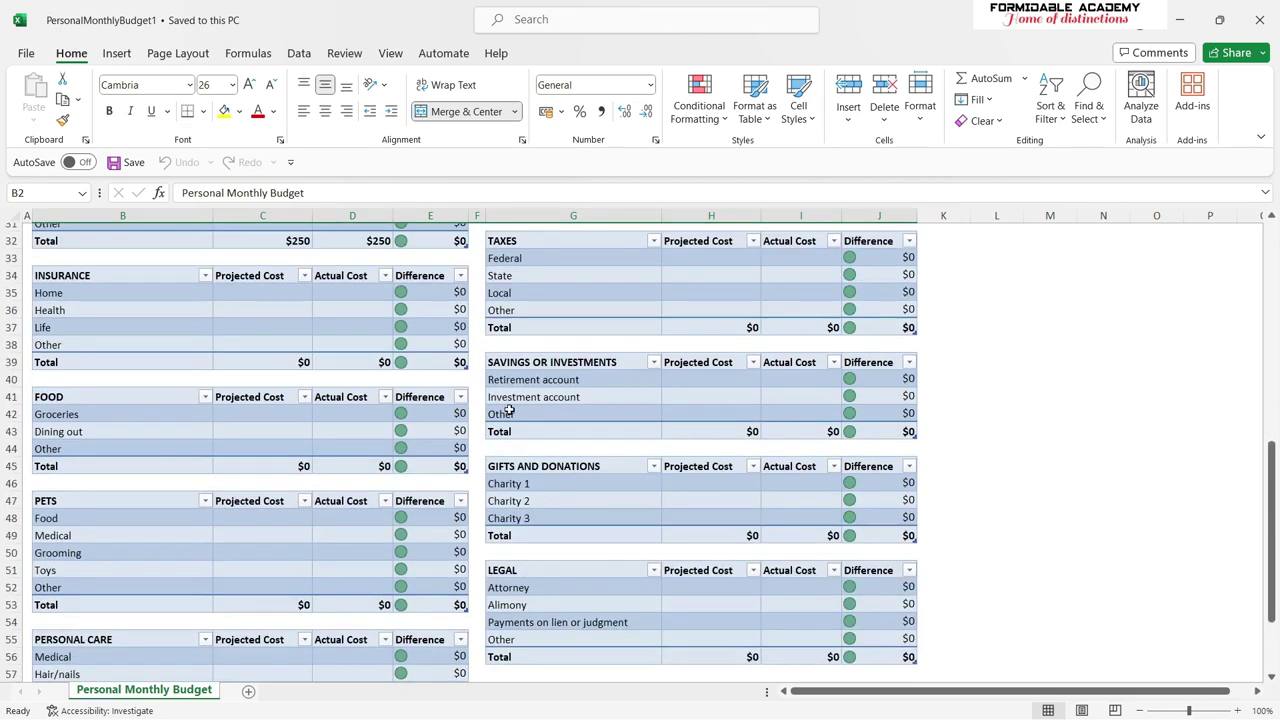
scroll(413, 381, up, 3)
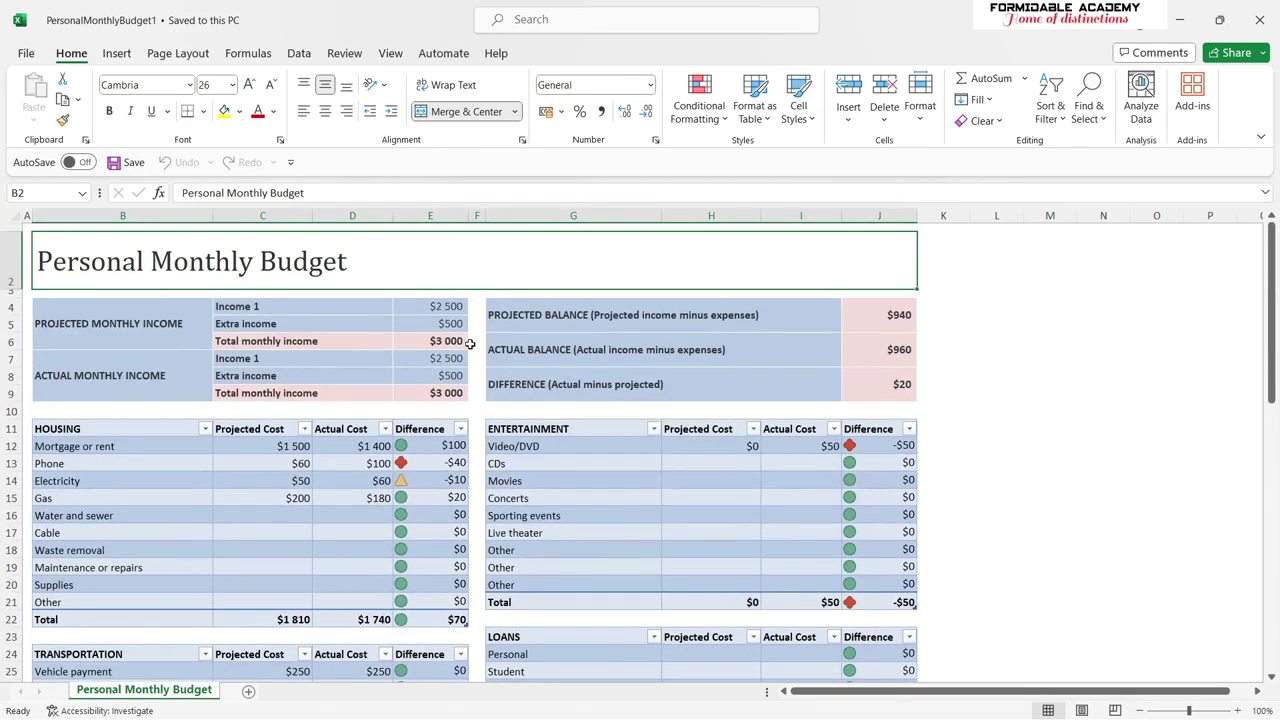
Look at the full template gallery under More templates, then return to the File page.
click(25, 52)
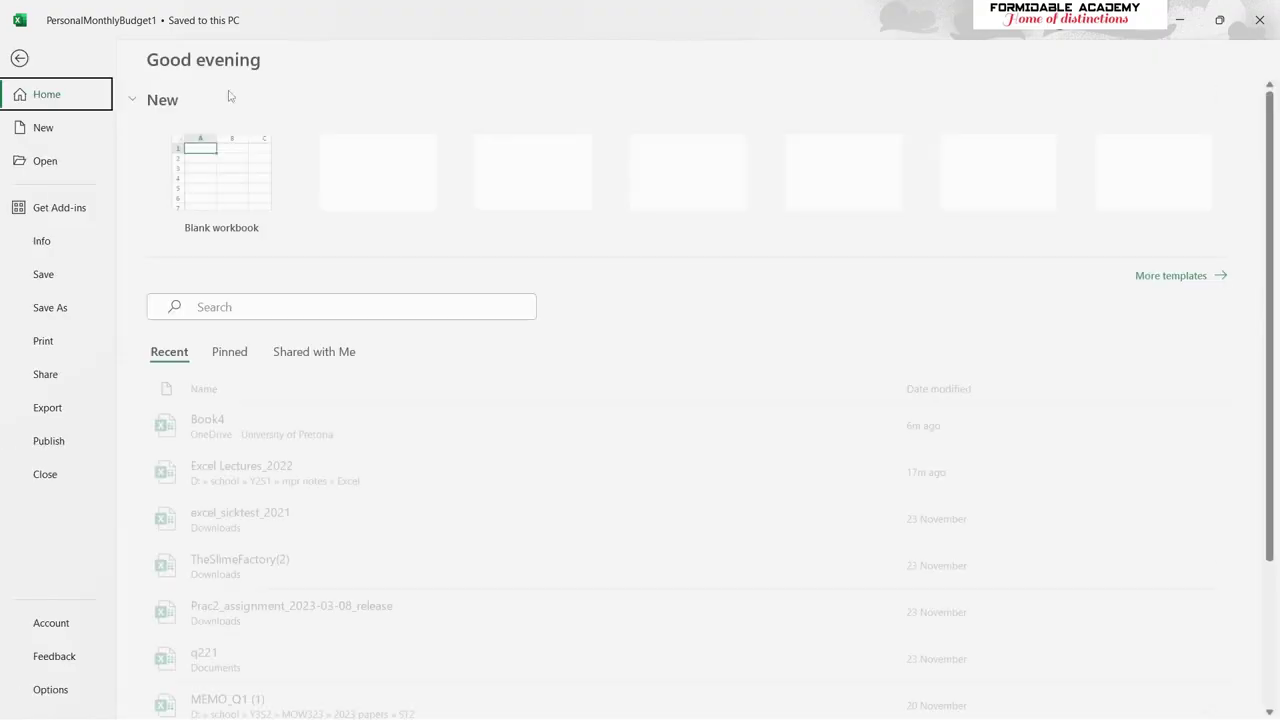
click(1183, 274)
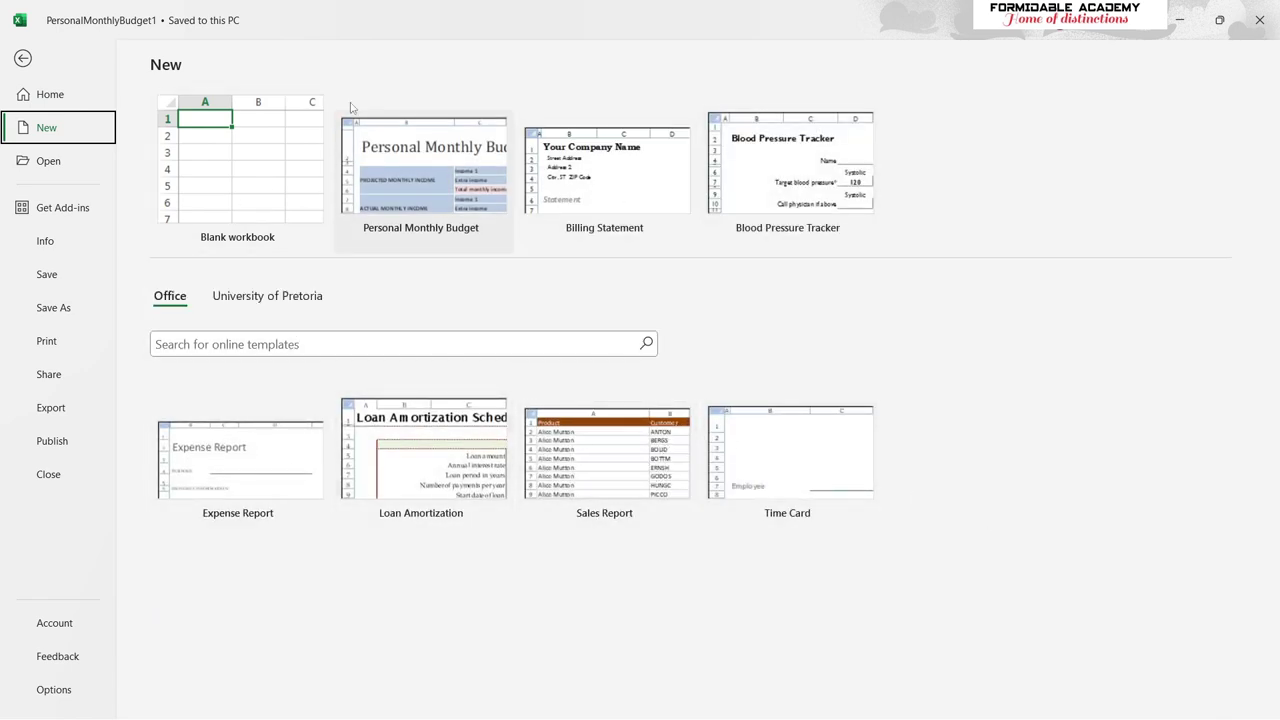
click(23, 58)
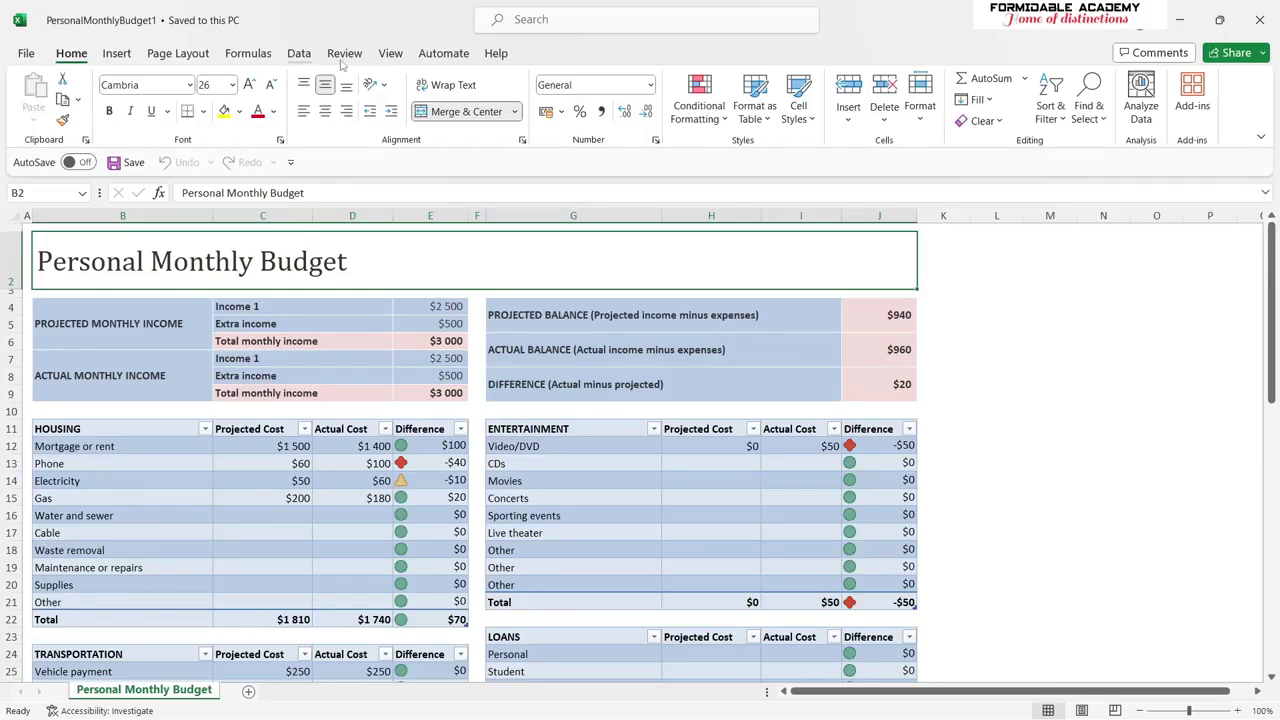
click(26, 53)
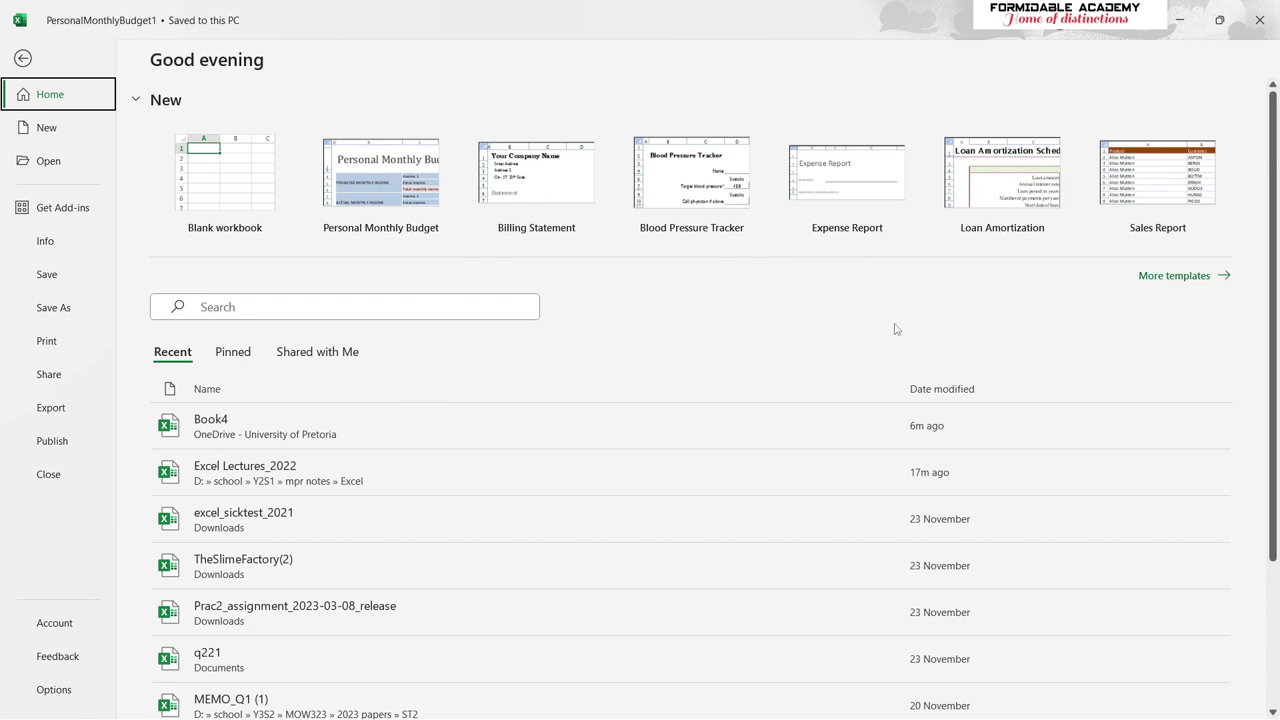
Start a new empty Book1 workbook from the Home page's Blank workbook.
scroll(651, 394, down, 2)
scroll(708, 405, up, 1)
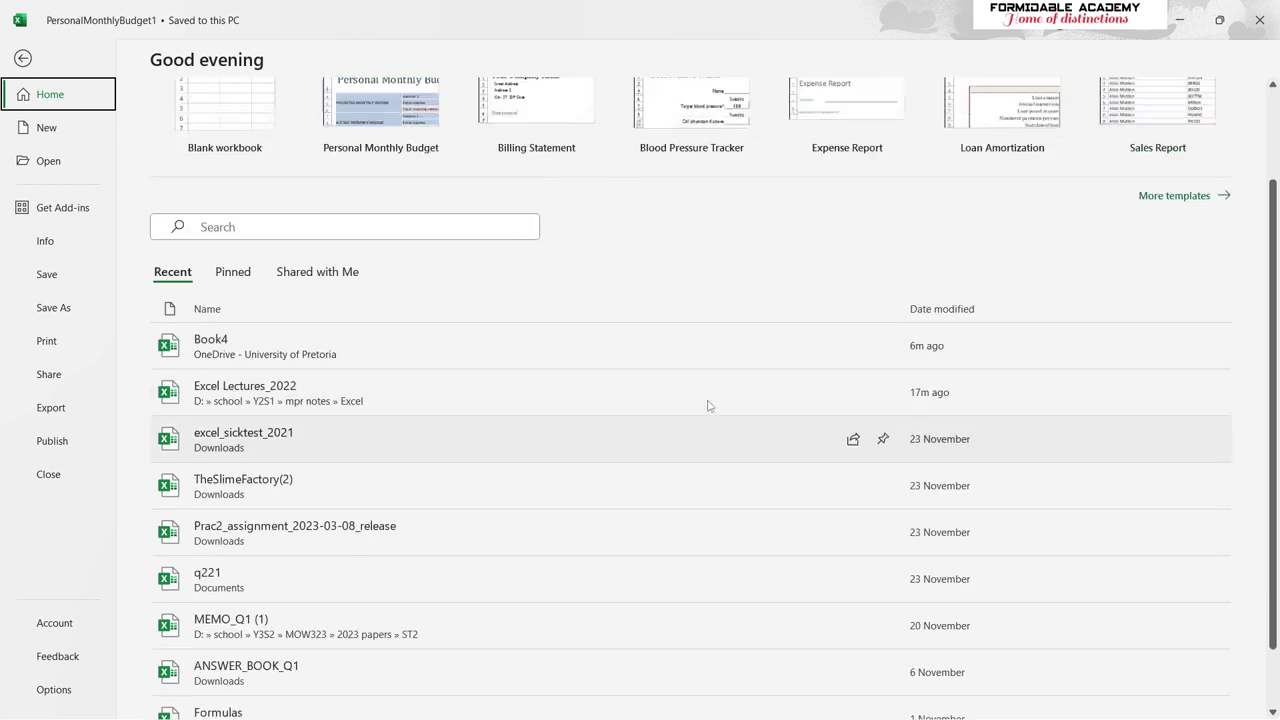
scroll(708, 405, up, 2)
click(239, 203)
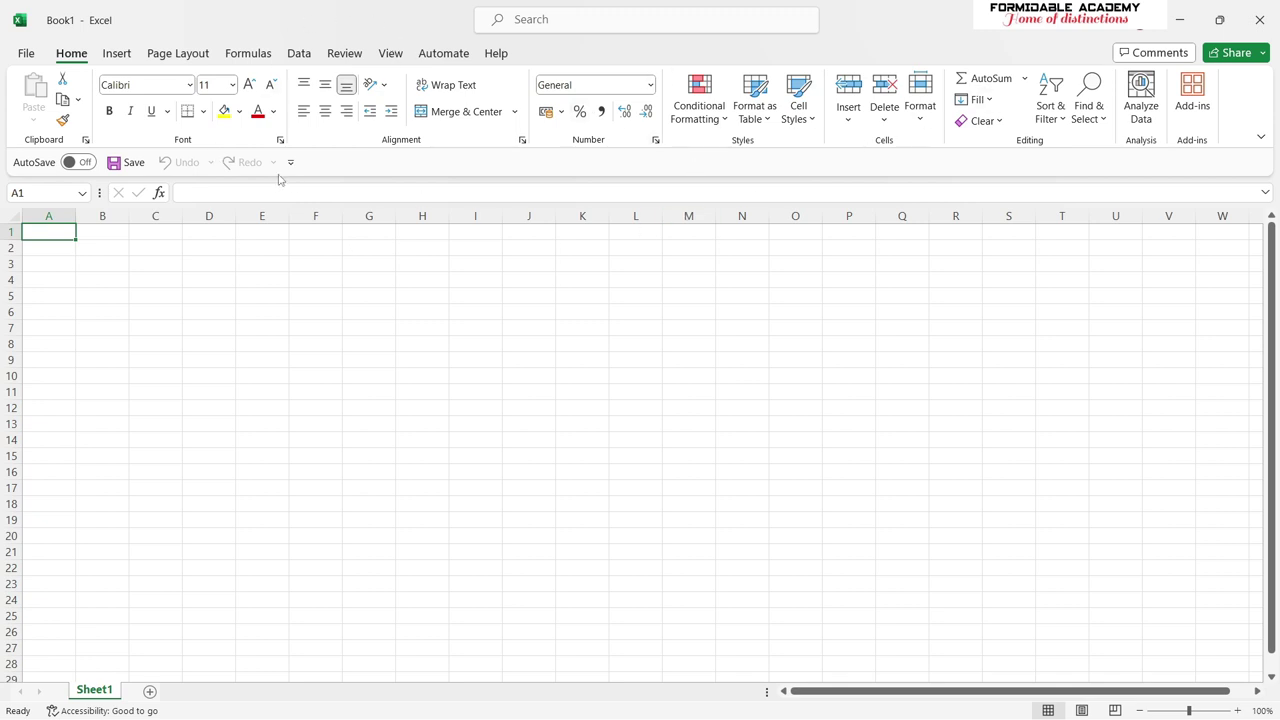
click(117, 53)
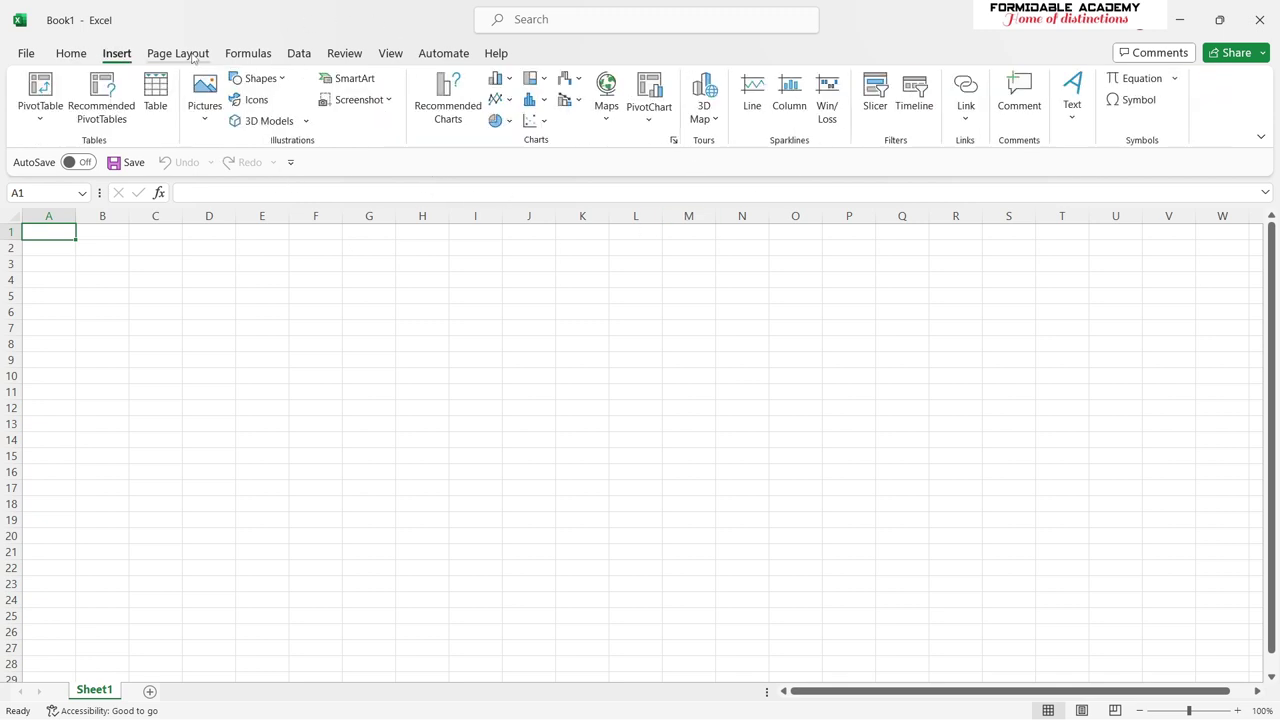
click(178, 53)
click(80, 56)
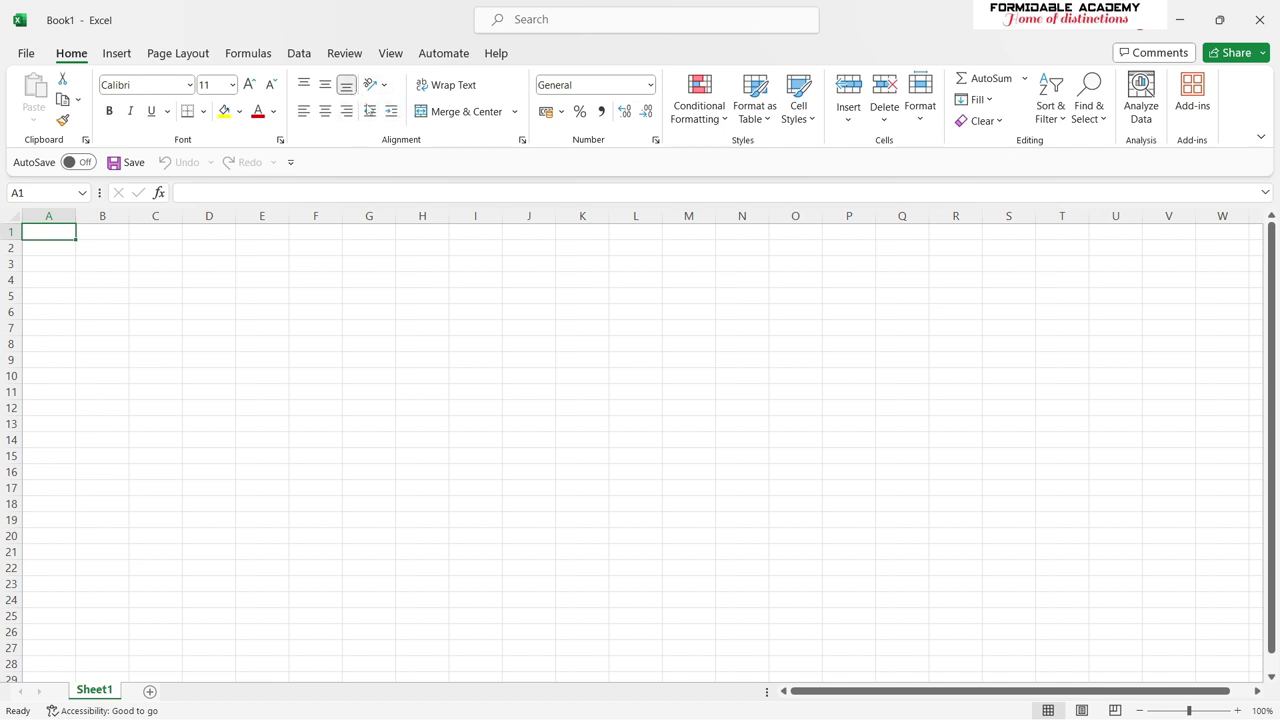
Center-align cell A1 and give it comma-style Accounting format, skipping the merge options.
key(ctrl+e)
click(514, 112)
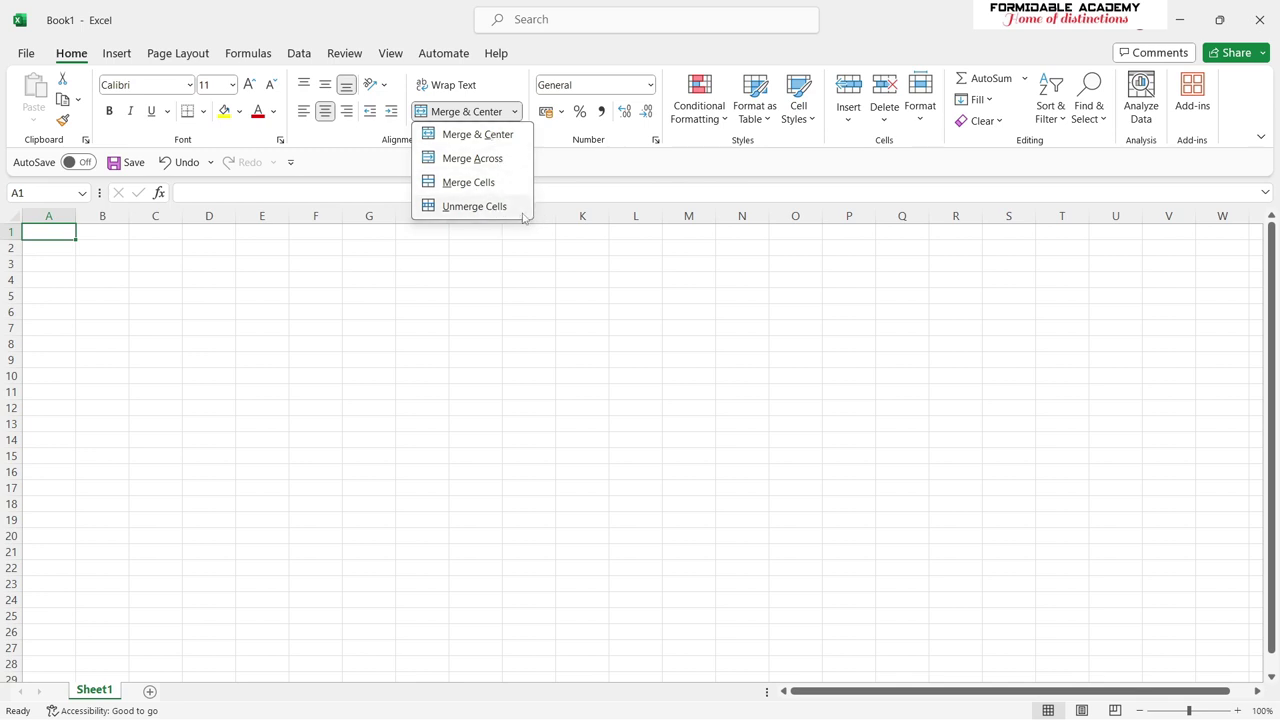
click(588, 172)
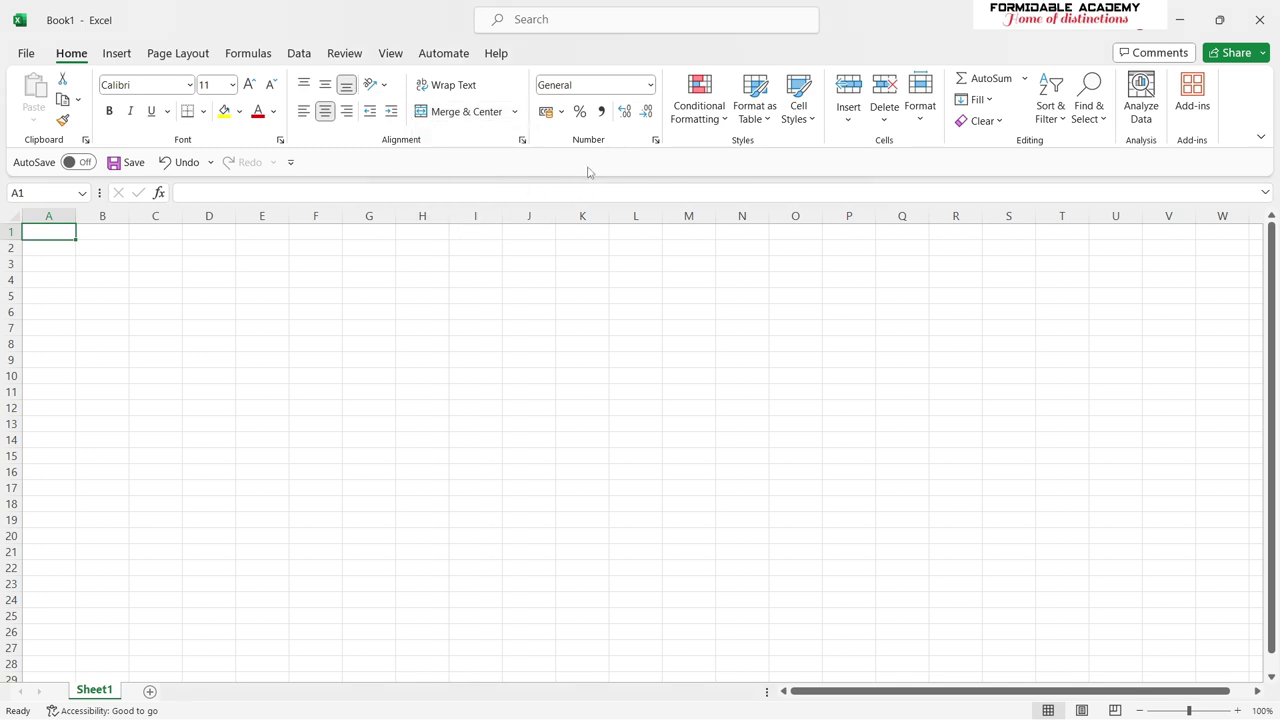
click(604, 117)
Try fewer and more decimal places on A1, ending with one fewer.
click(612, 89)
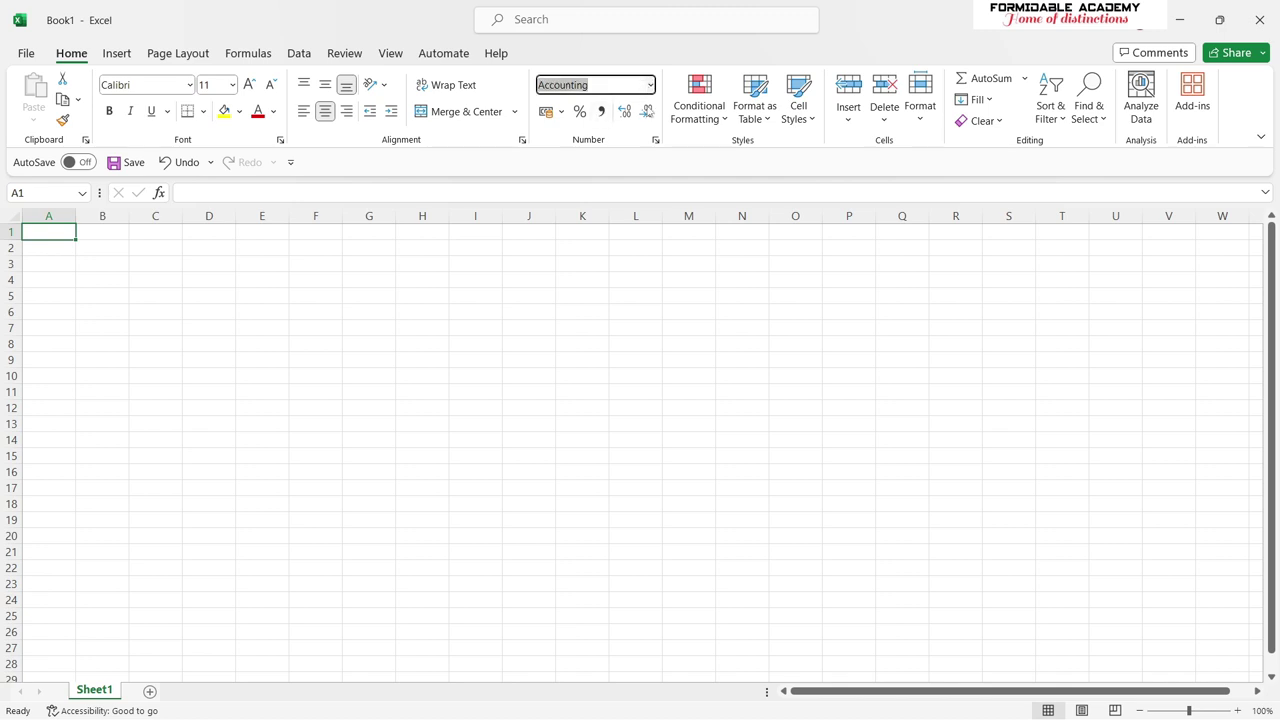
click(647, 111)
click(628, 113)
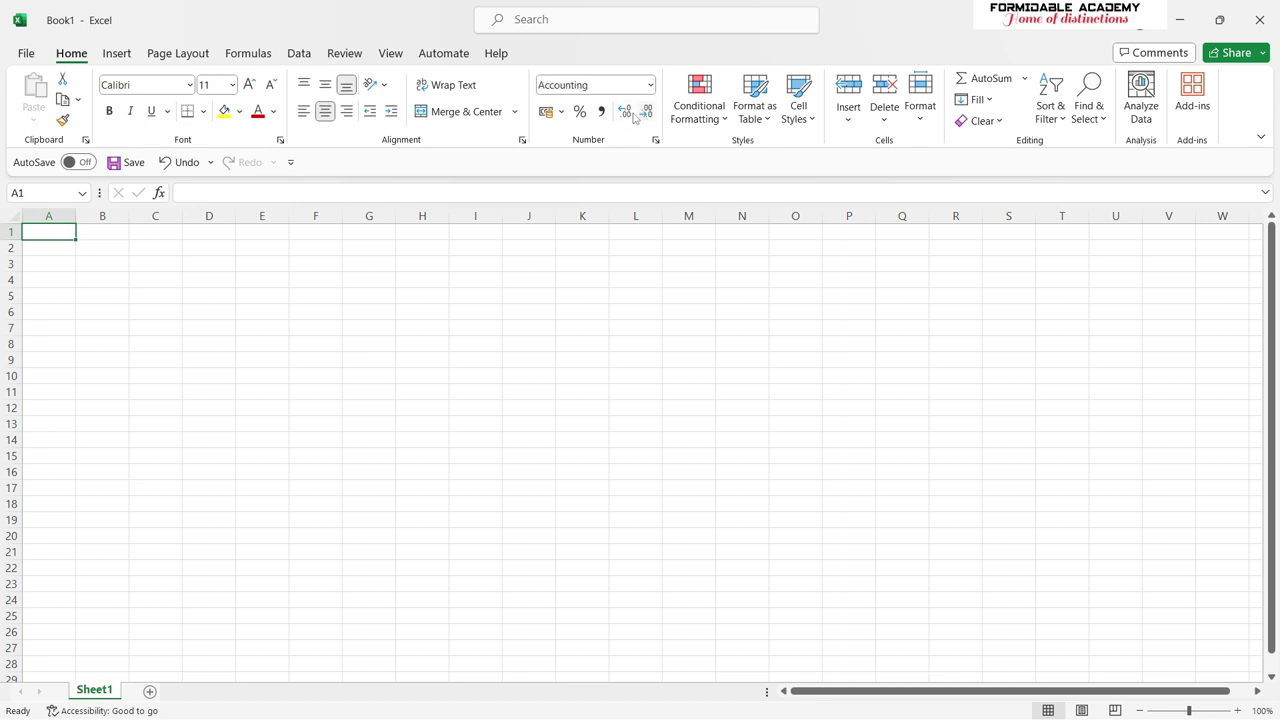
click(648, 114)
Apply the R English (South Africa) accounting currency format to A1.
click(562, 112)
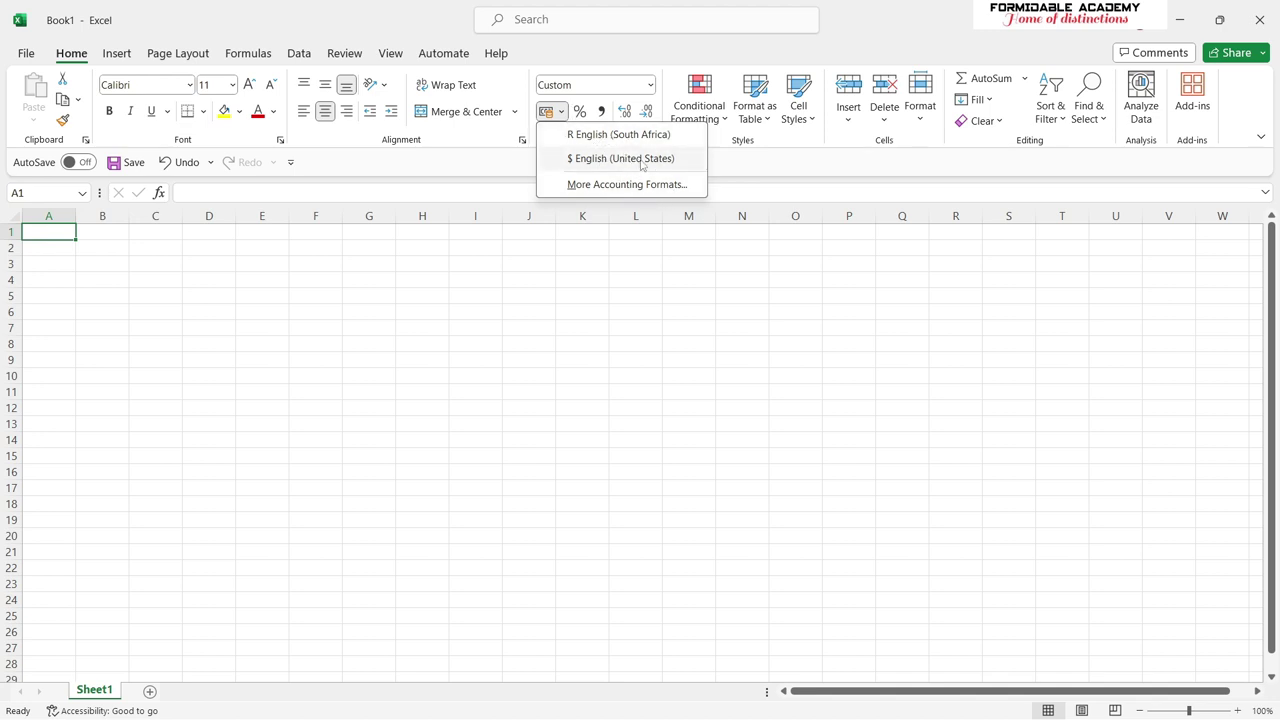
click(589, 136)
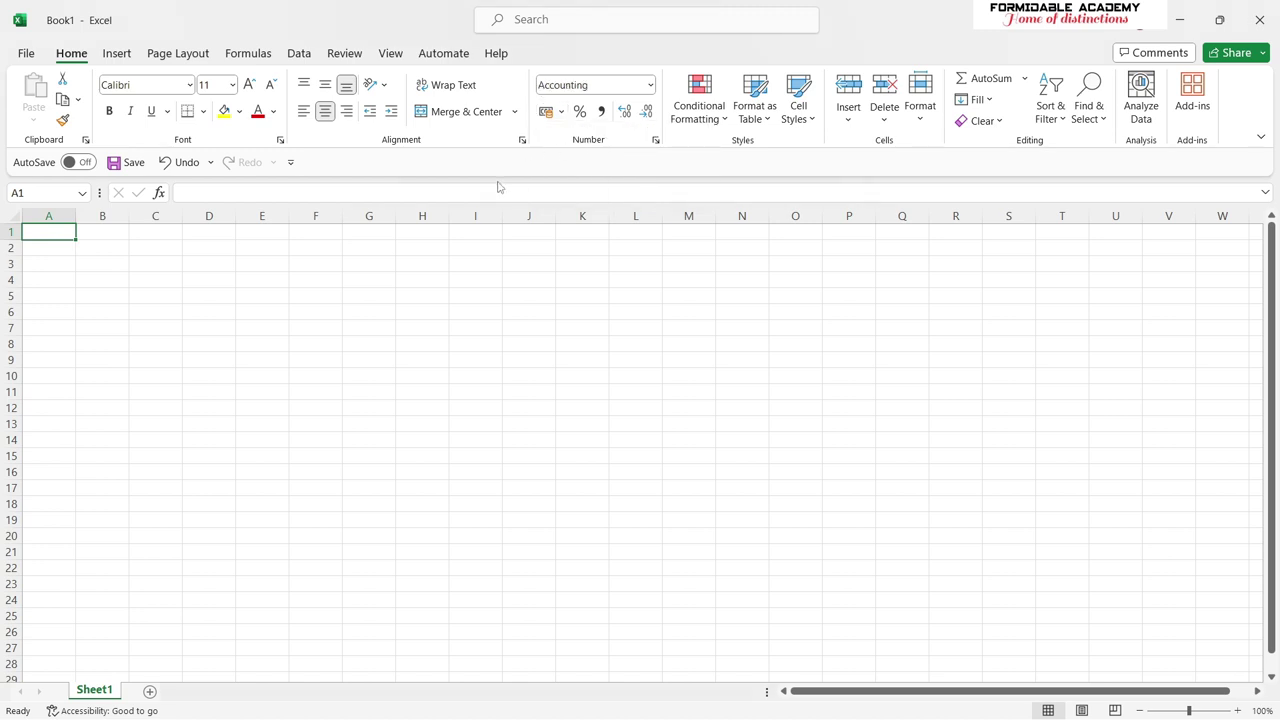
click(562, 112)
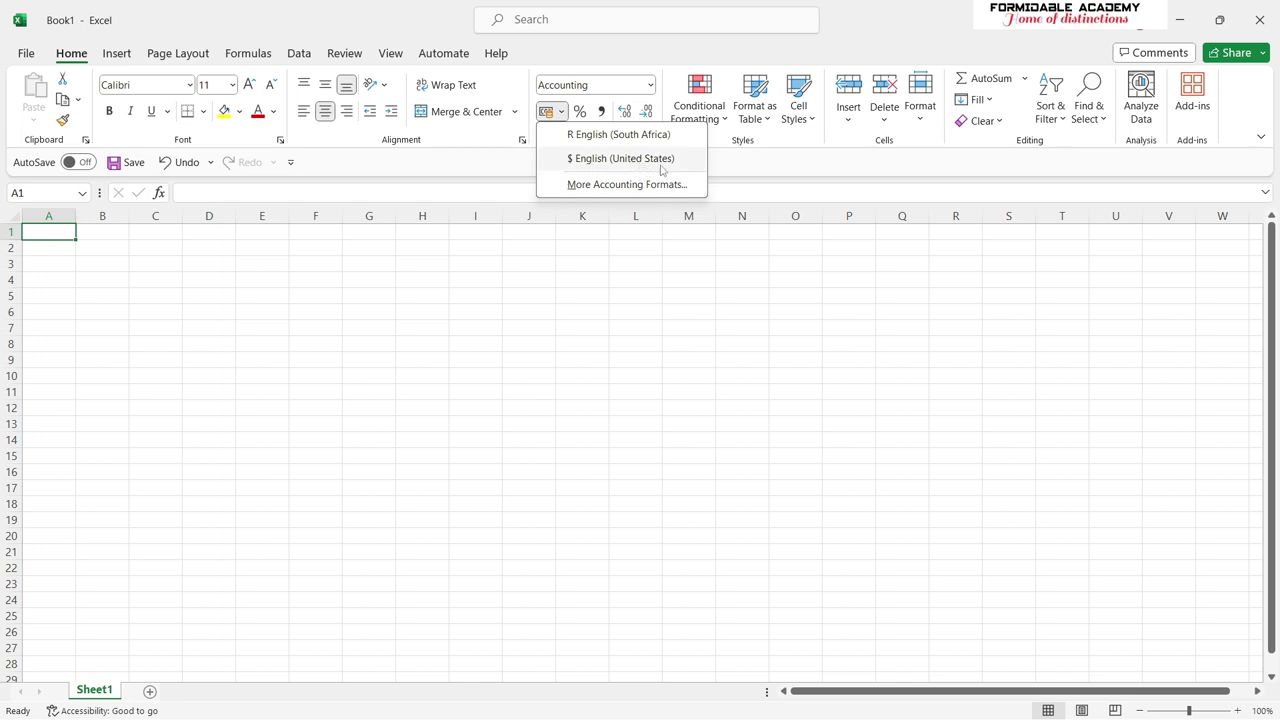
click(785, 205)
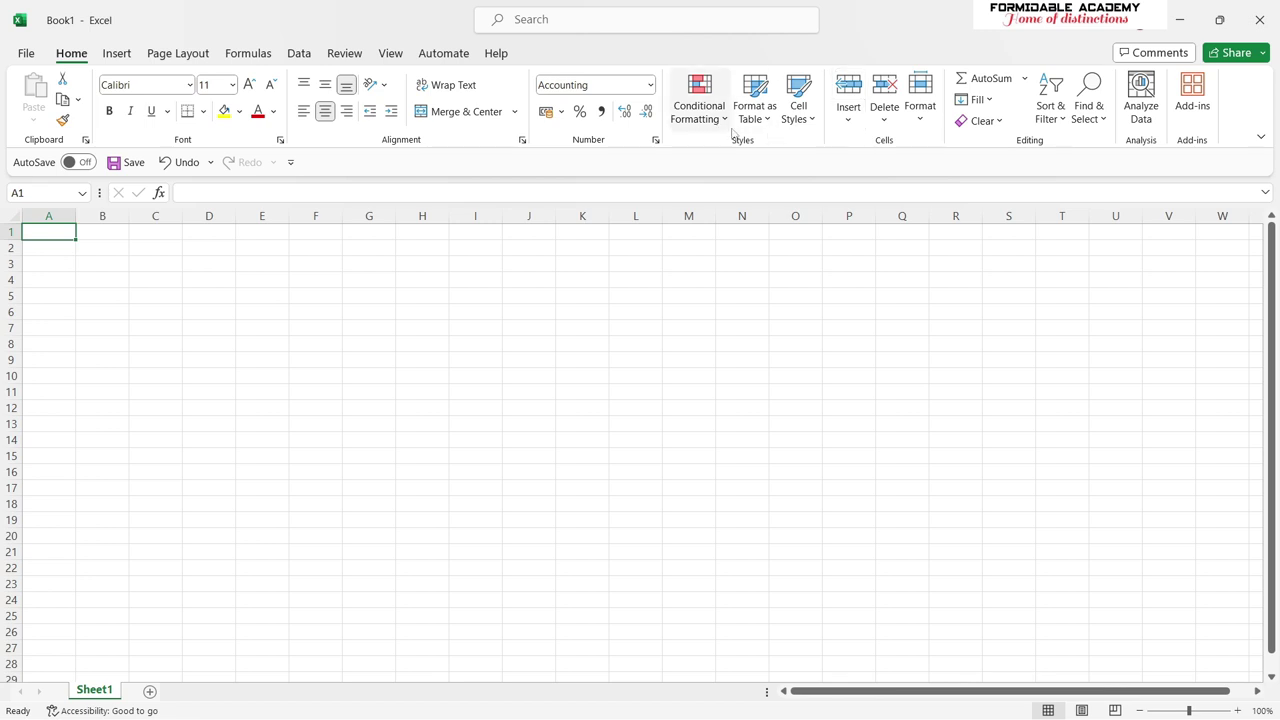
Preview the Home tab's Insert, Delete, Sort & Filter and Find & Select menus, then show the Insert tab.
click(852, 122)
click(886, 124)
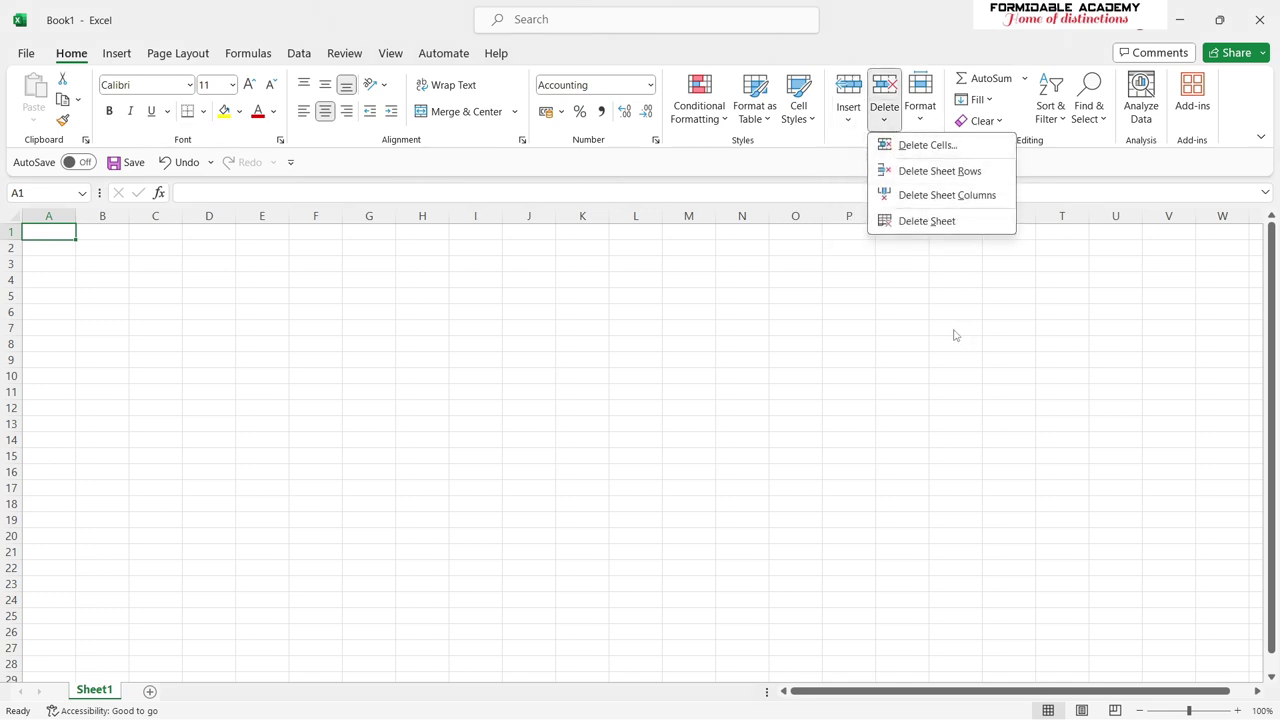
click(1033, 240)
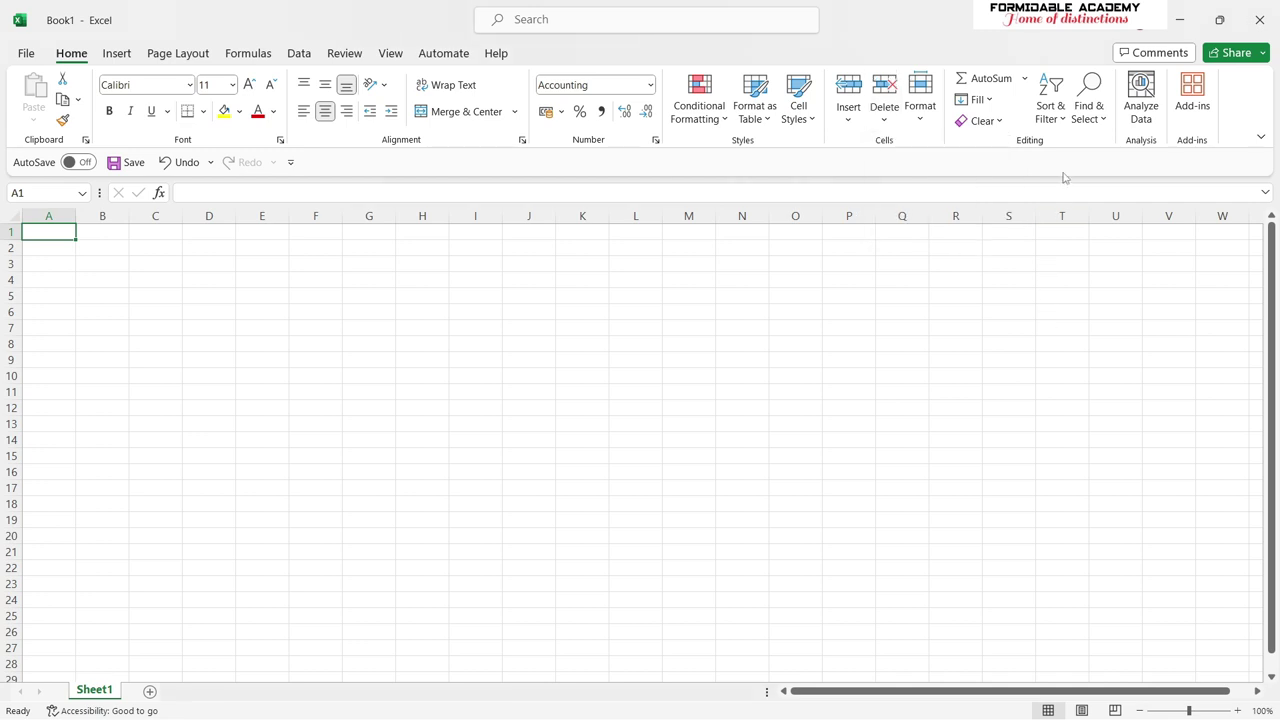
click(1060, 131)
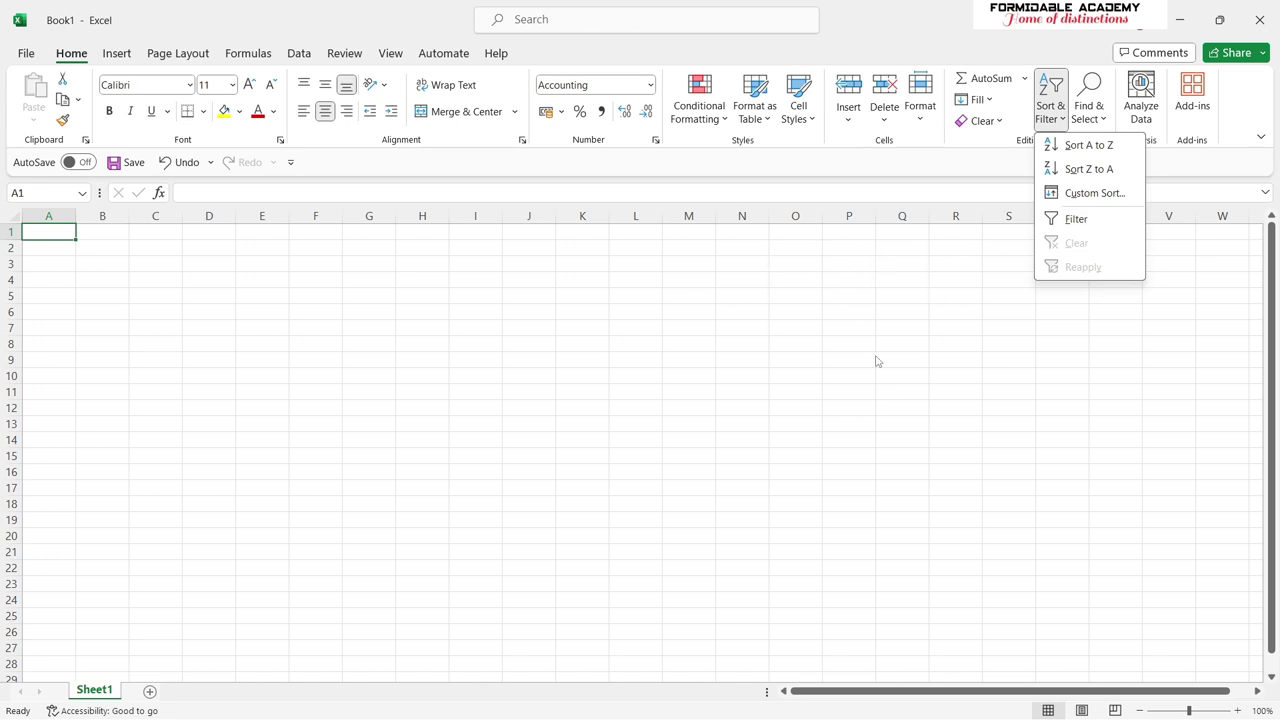
click(953, 285)
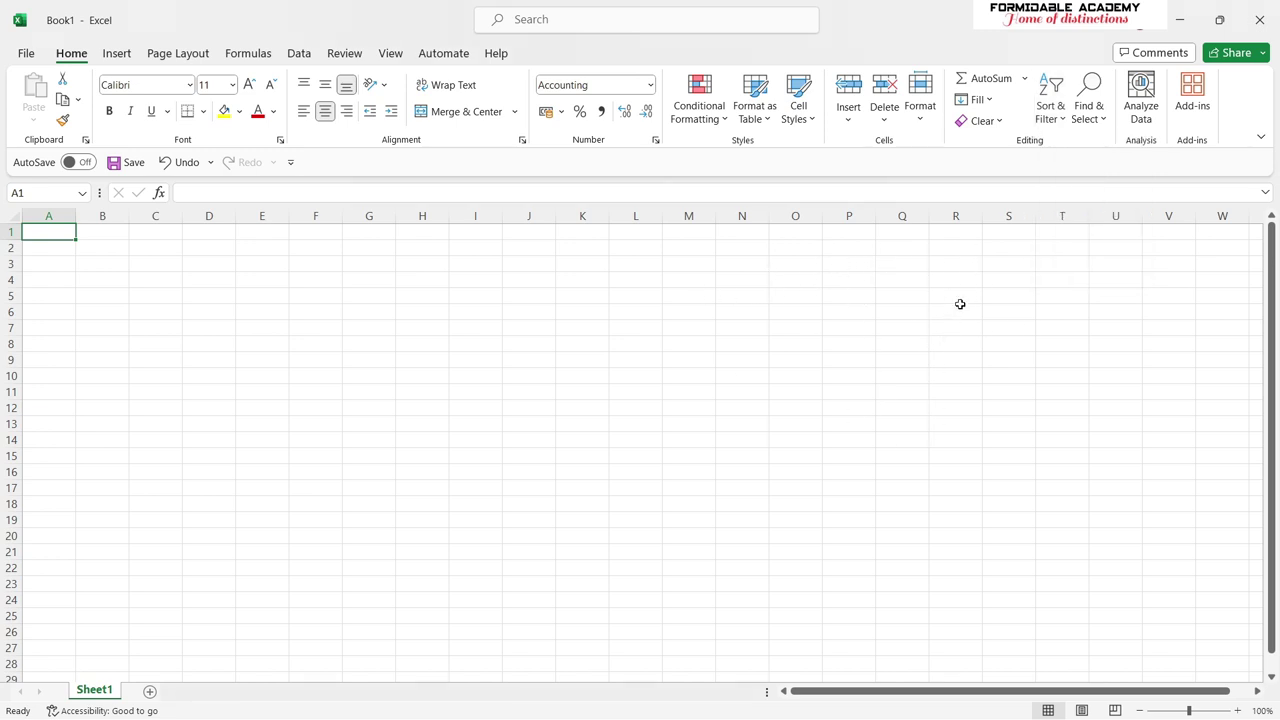
click(1094, 122)
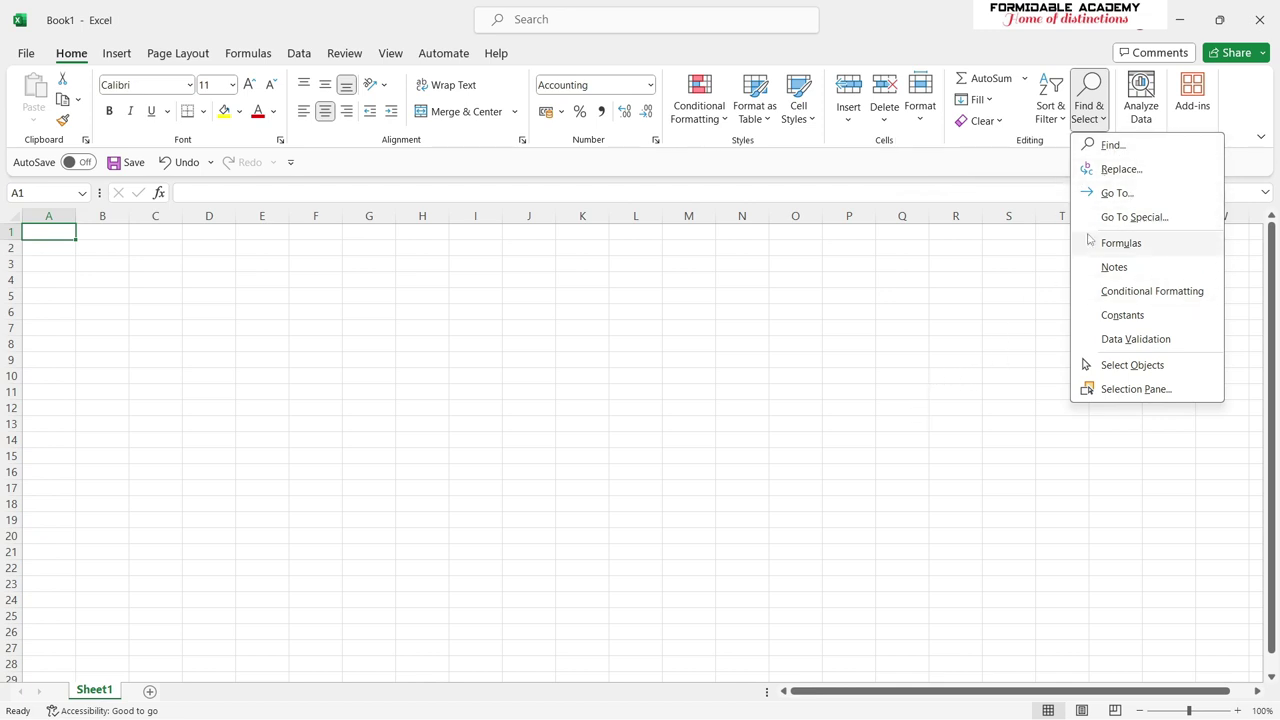
click(881, 369)
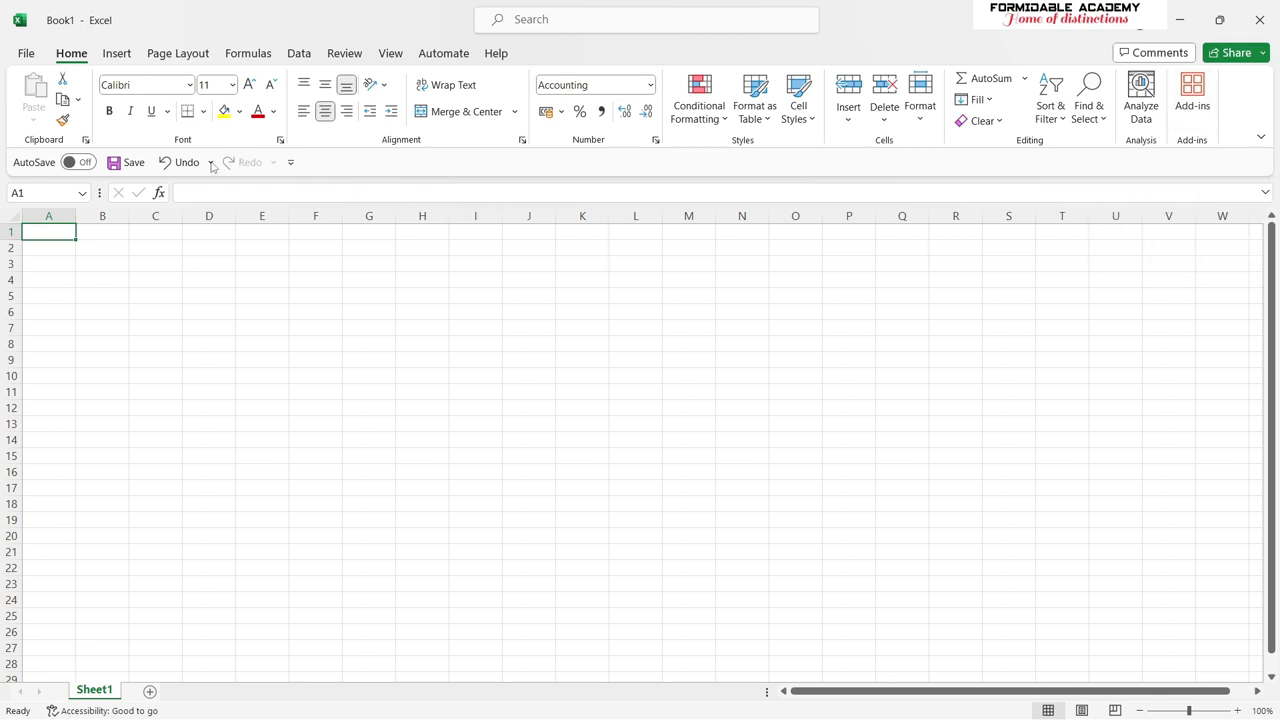
click(117, 55)
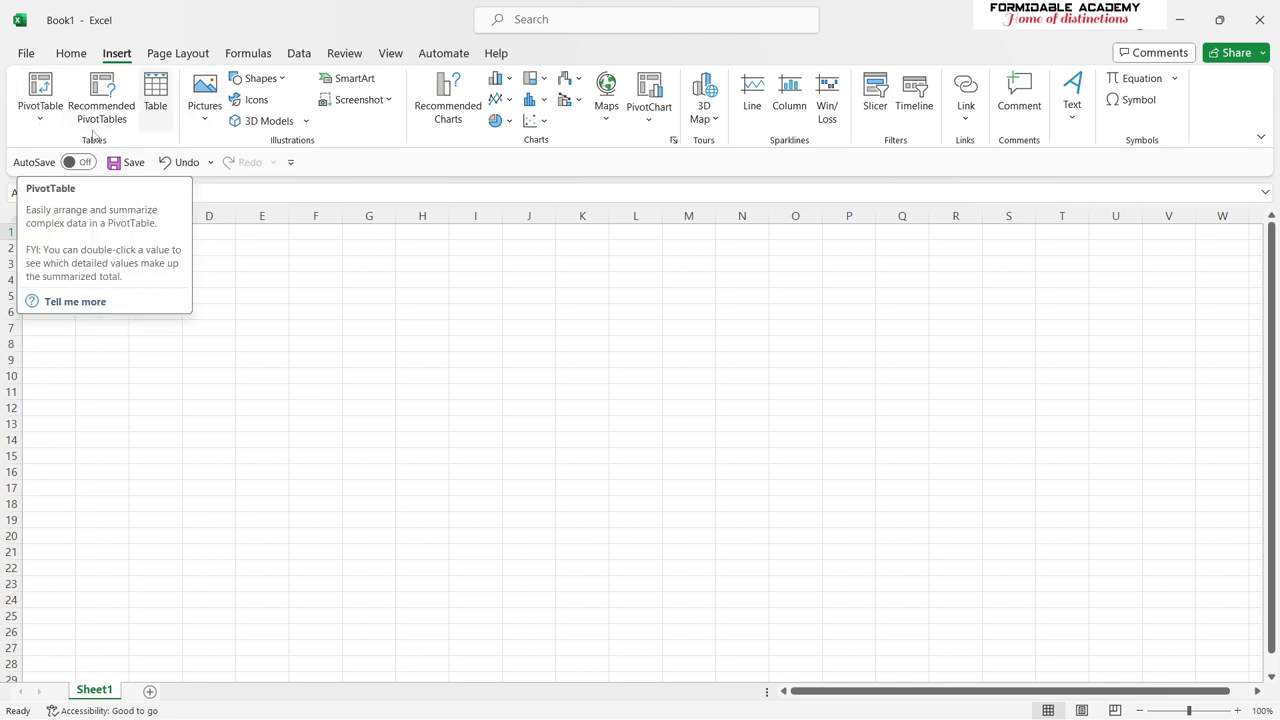
click(375, 105)
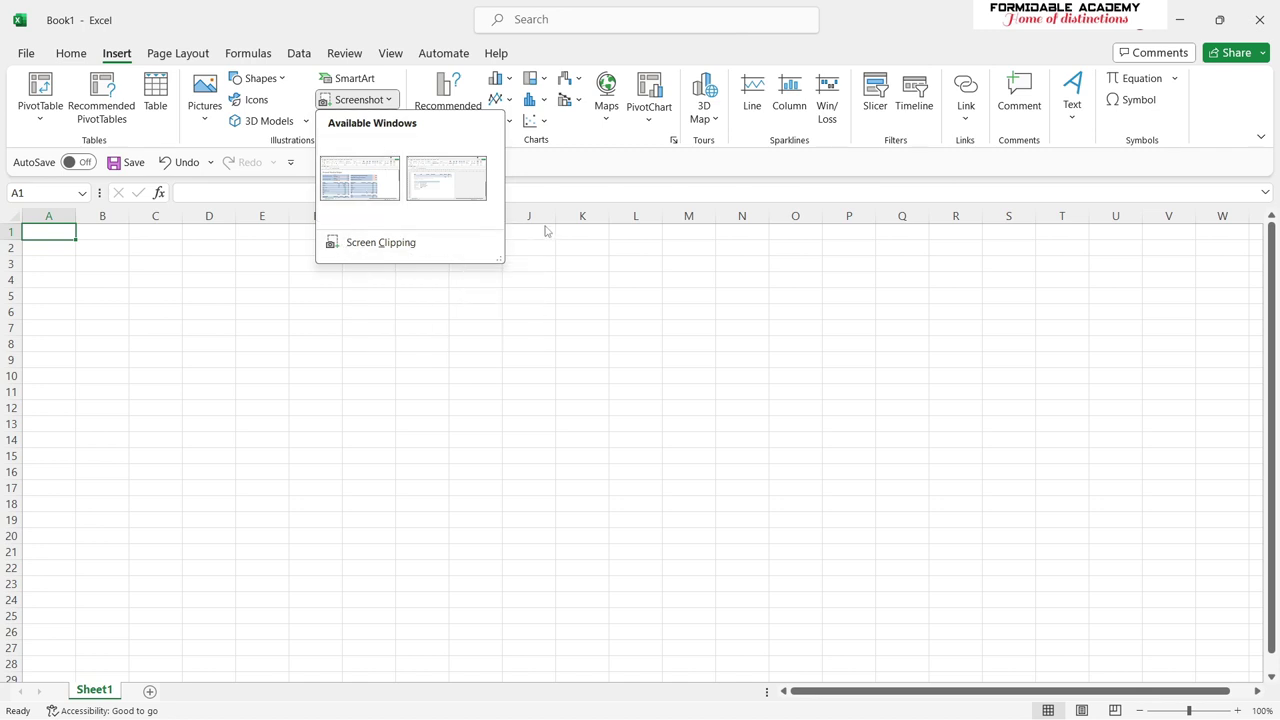
click(561, 318)
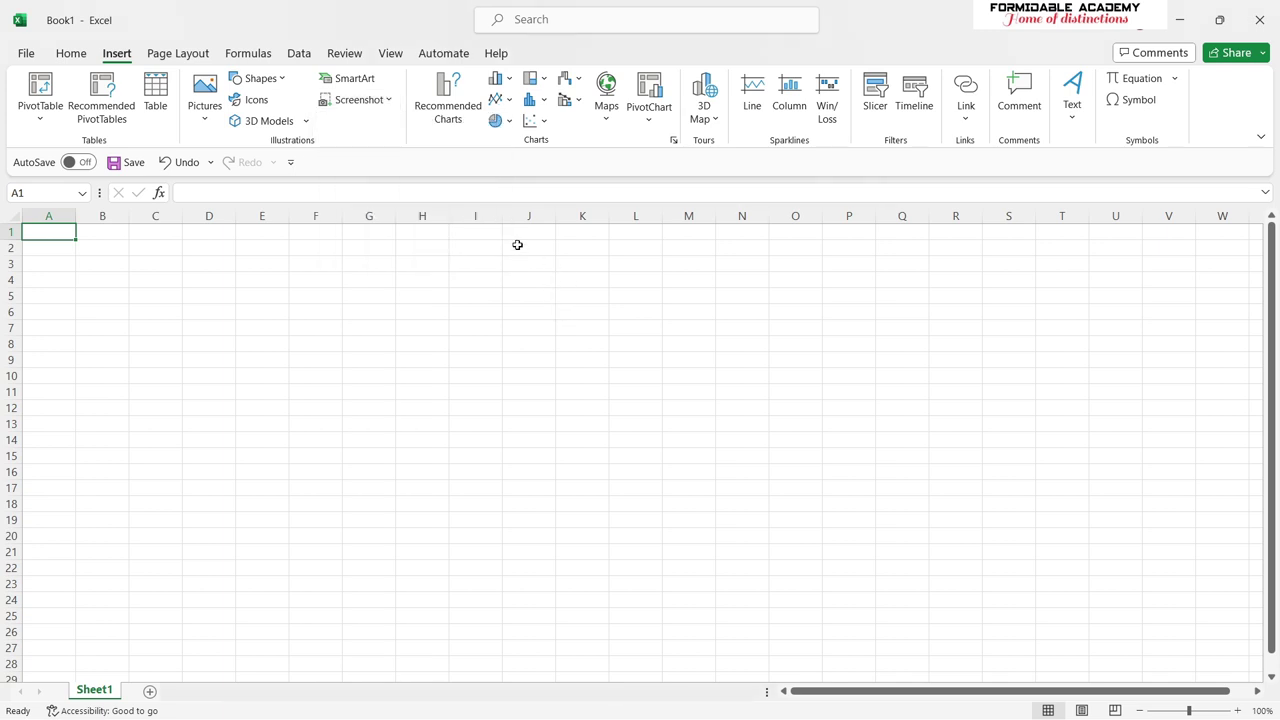
click(388, 104)
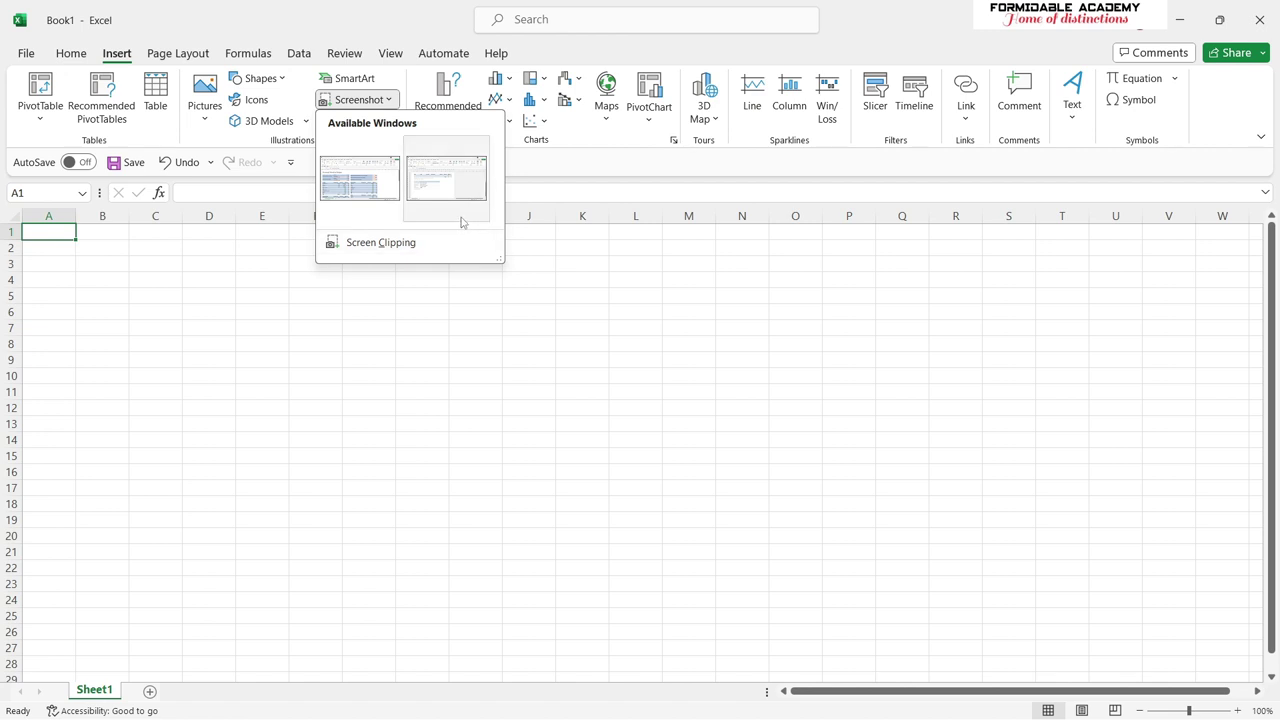
click(630, 265)
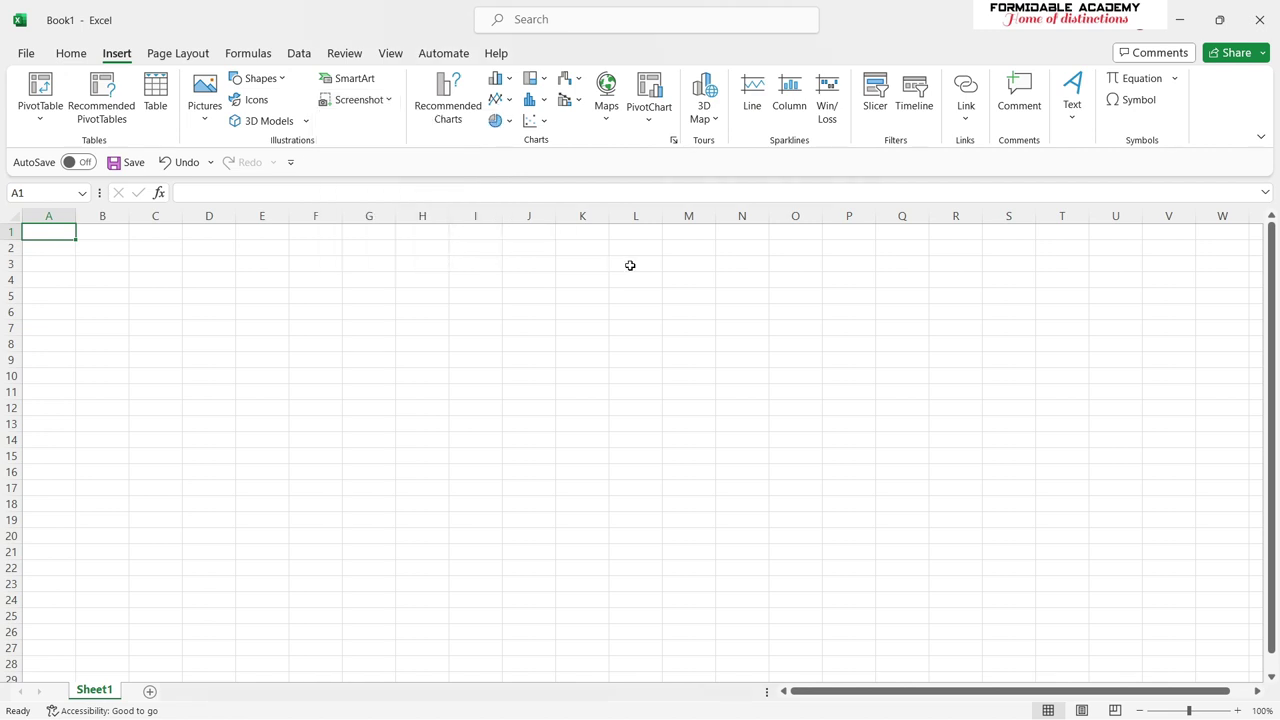
click(380, 100)
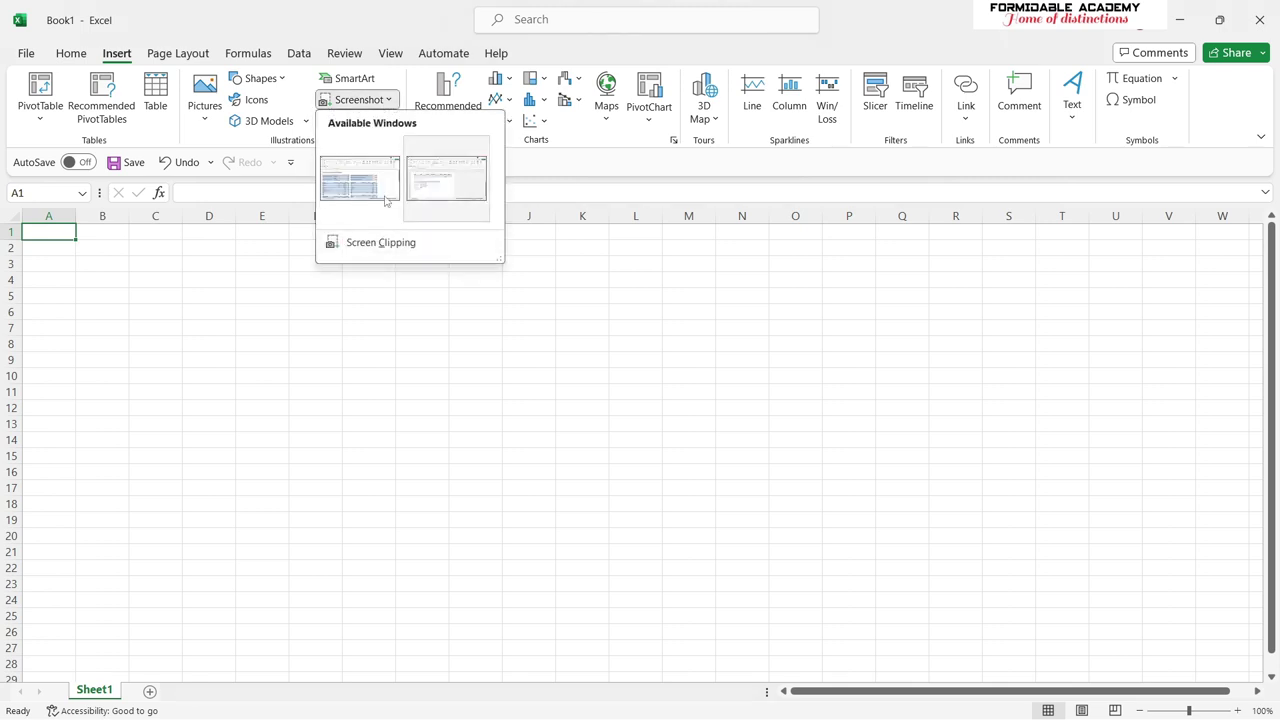
click(683, 312)
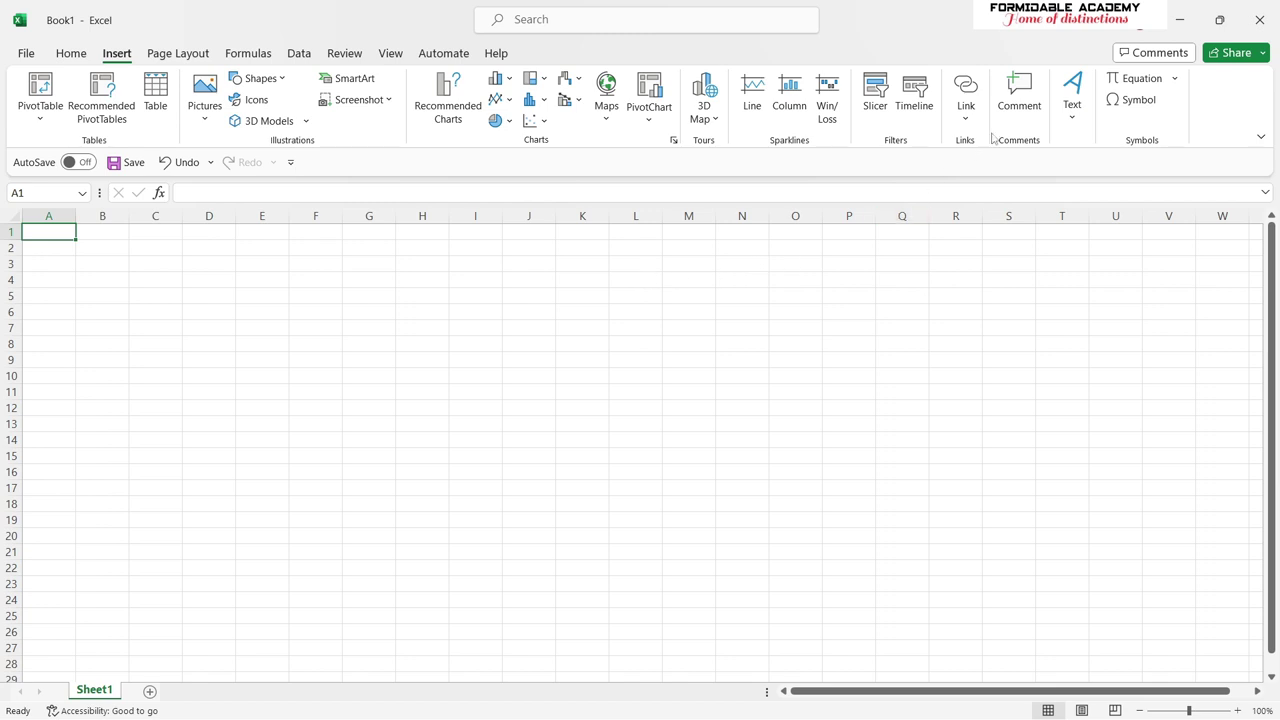
click(1066, 128)
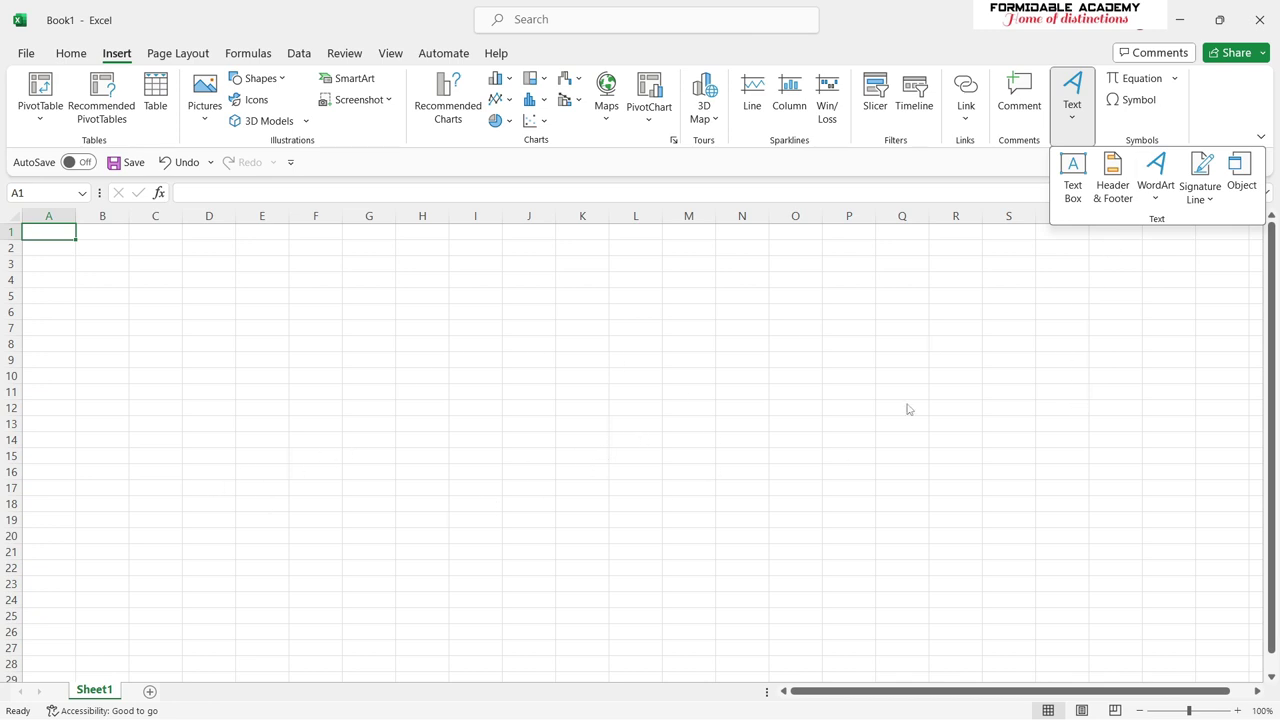
click(932, 352)
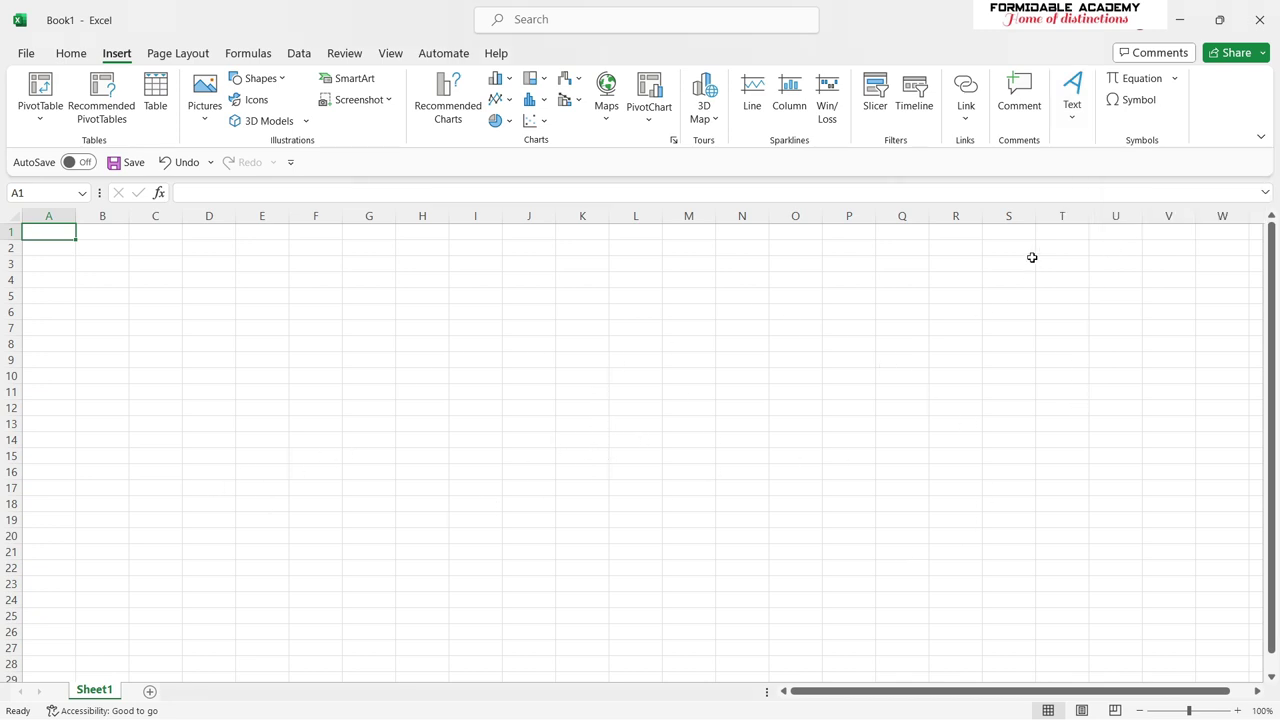
click(1145, 82)
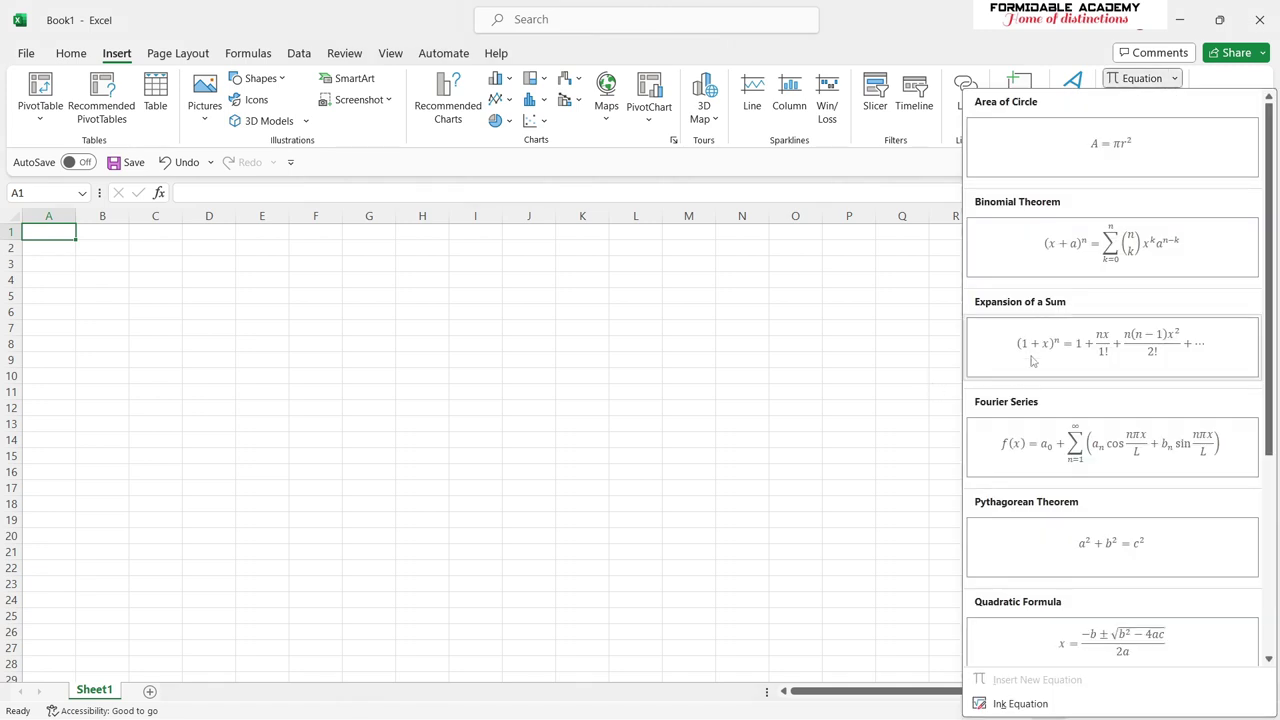
scroll(1078, 488, down, 3)
scroll(921, 471, down, 4)
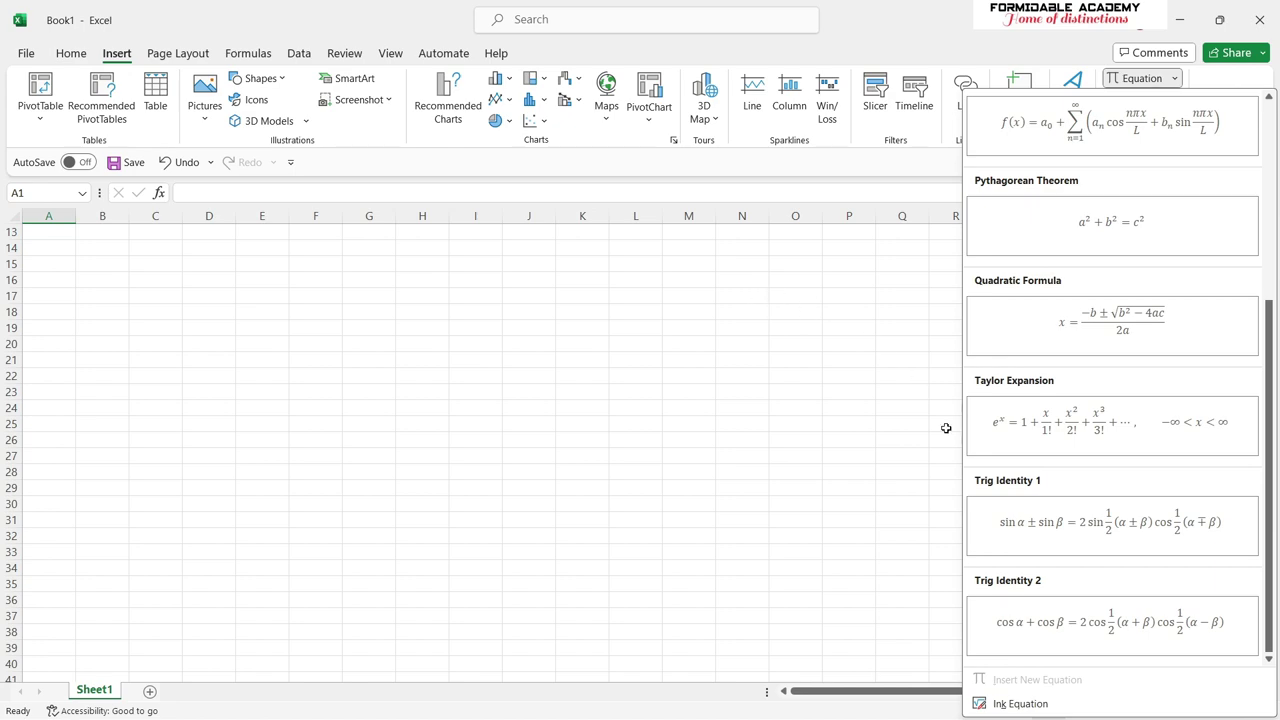
click(847, 428)
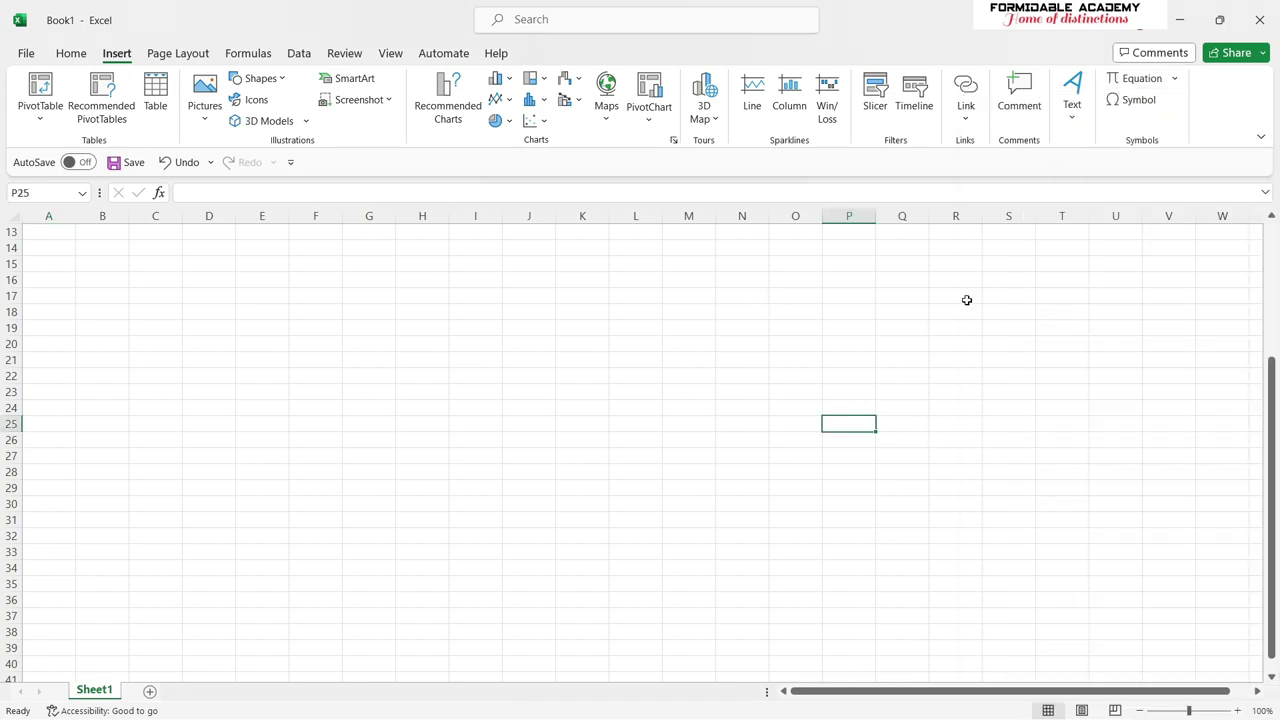
Check the Symbol dialog without inserting anything, then show Page Layout and select cell C23.
click(1140, 108)
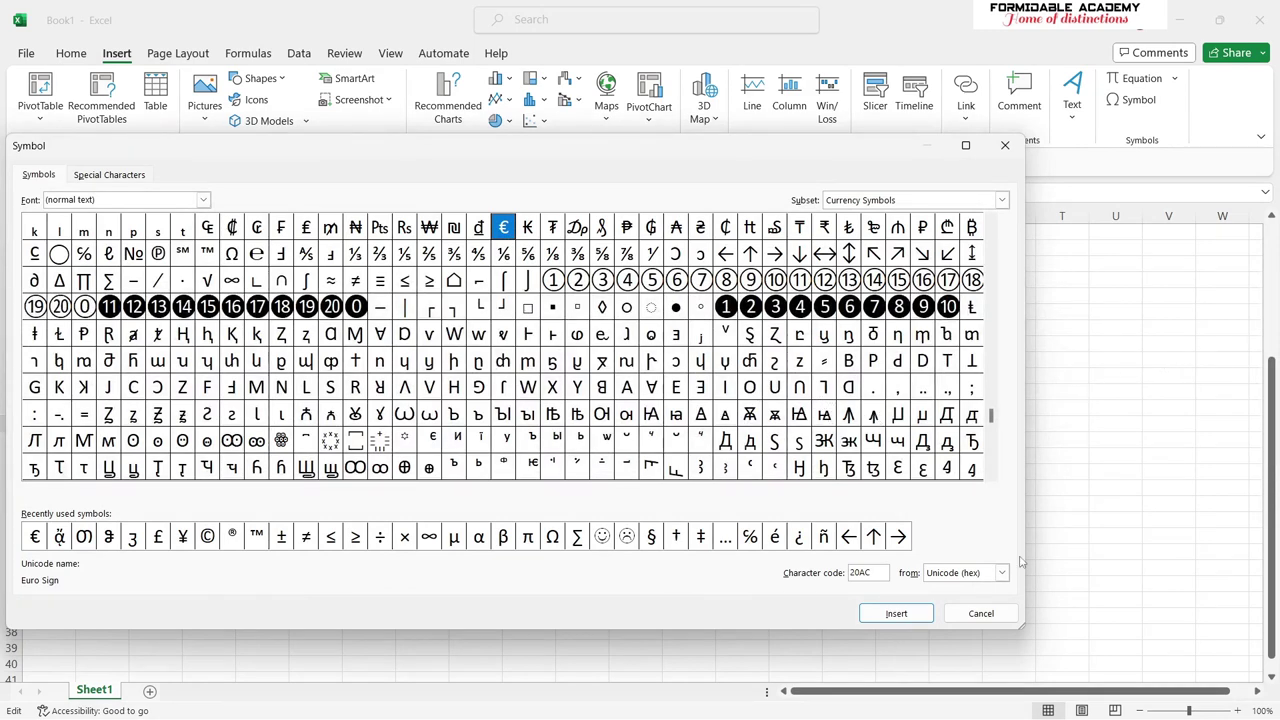
click(1004, 146)
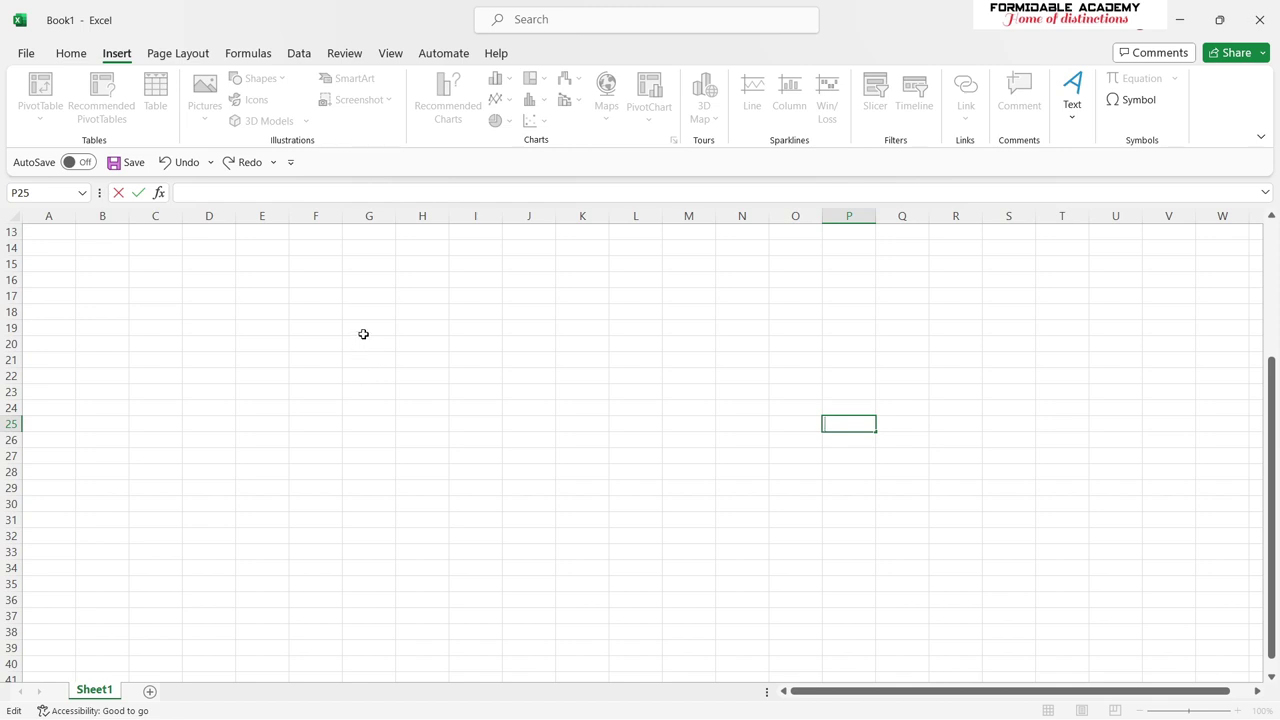
click(190, 58)
click(134, 388)
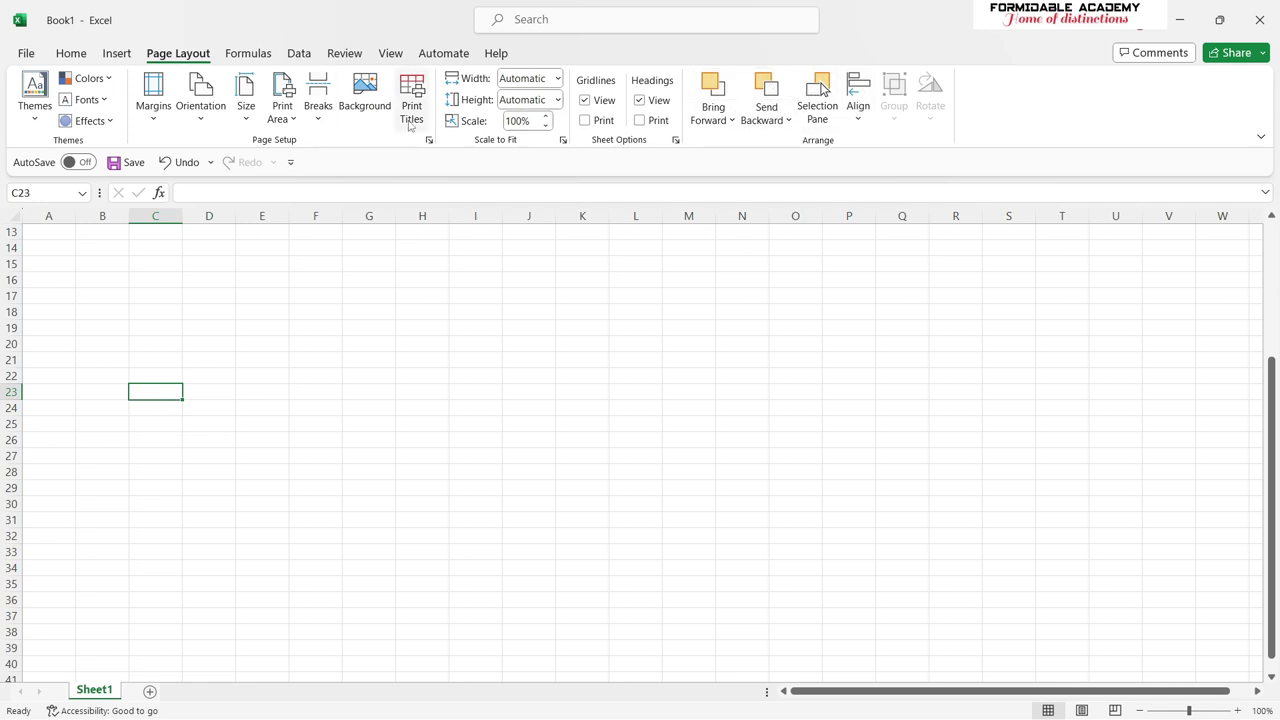
Switch the ribbon to the Formulas tab.
click(262, 55)
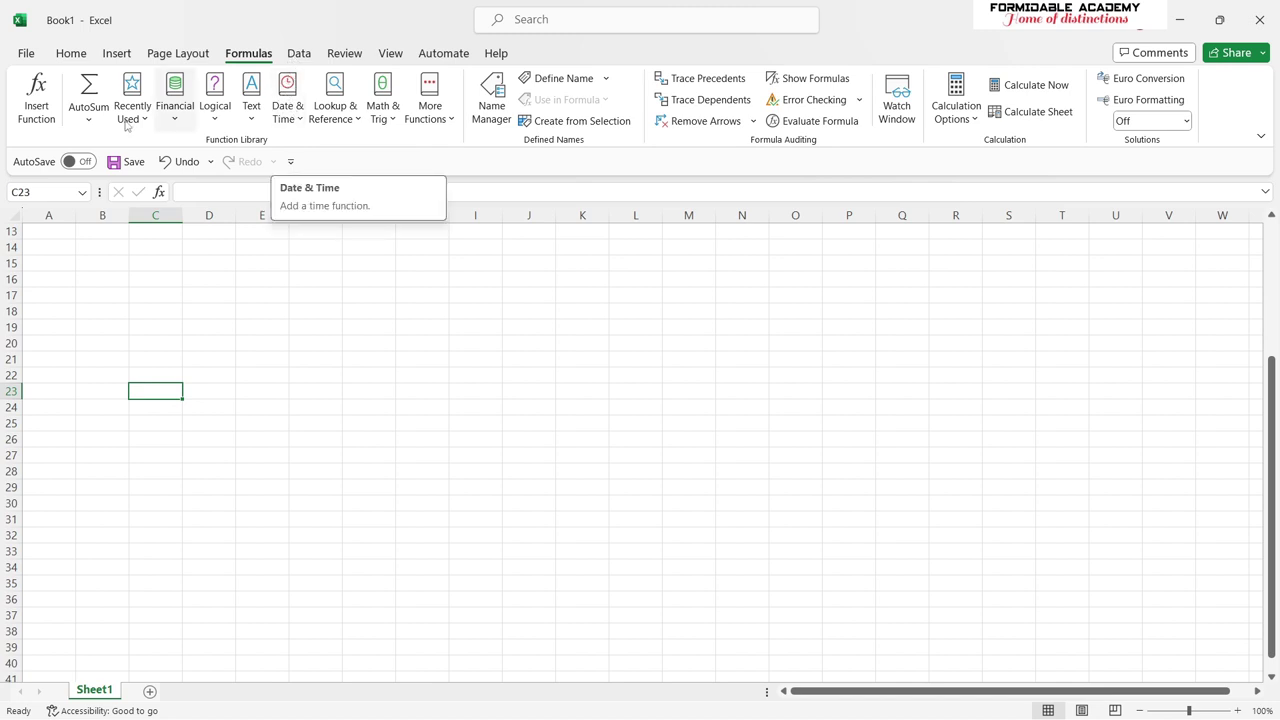
Browse the AutoSum, Recently Used and Date & Time function lists.
click(88, 119)
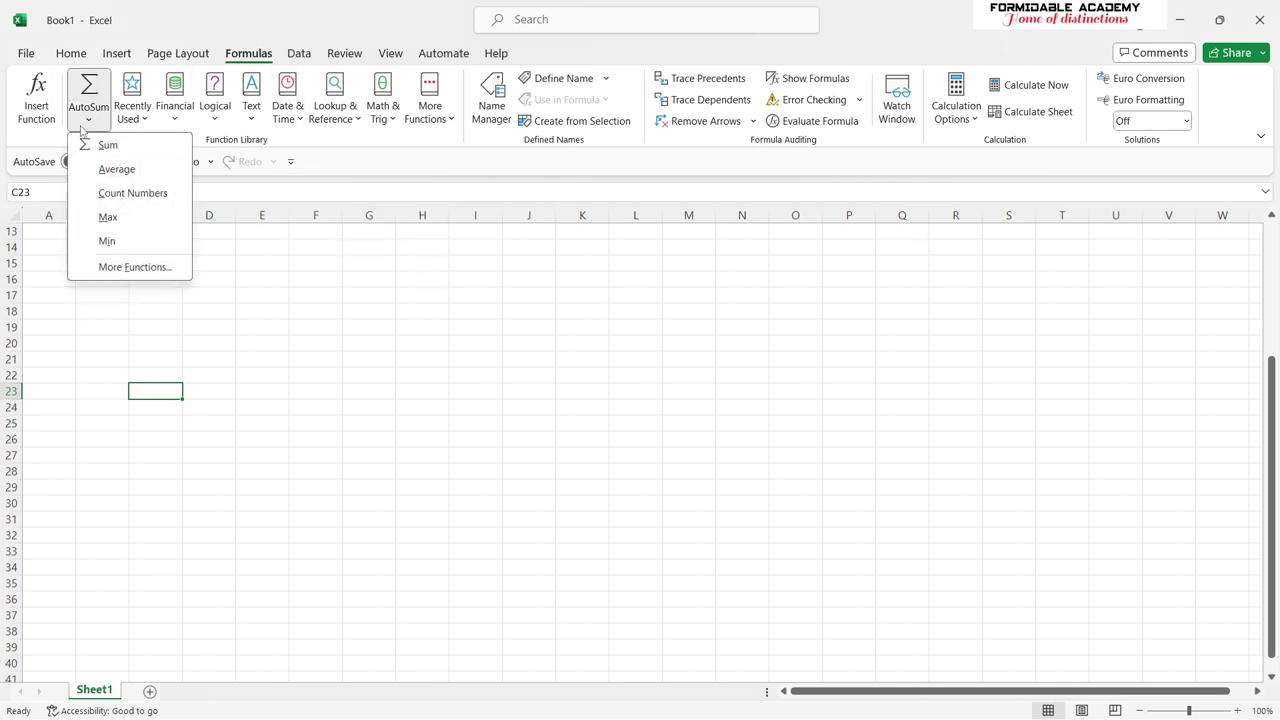
click(148, 118)
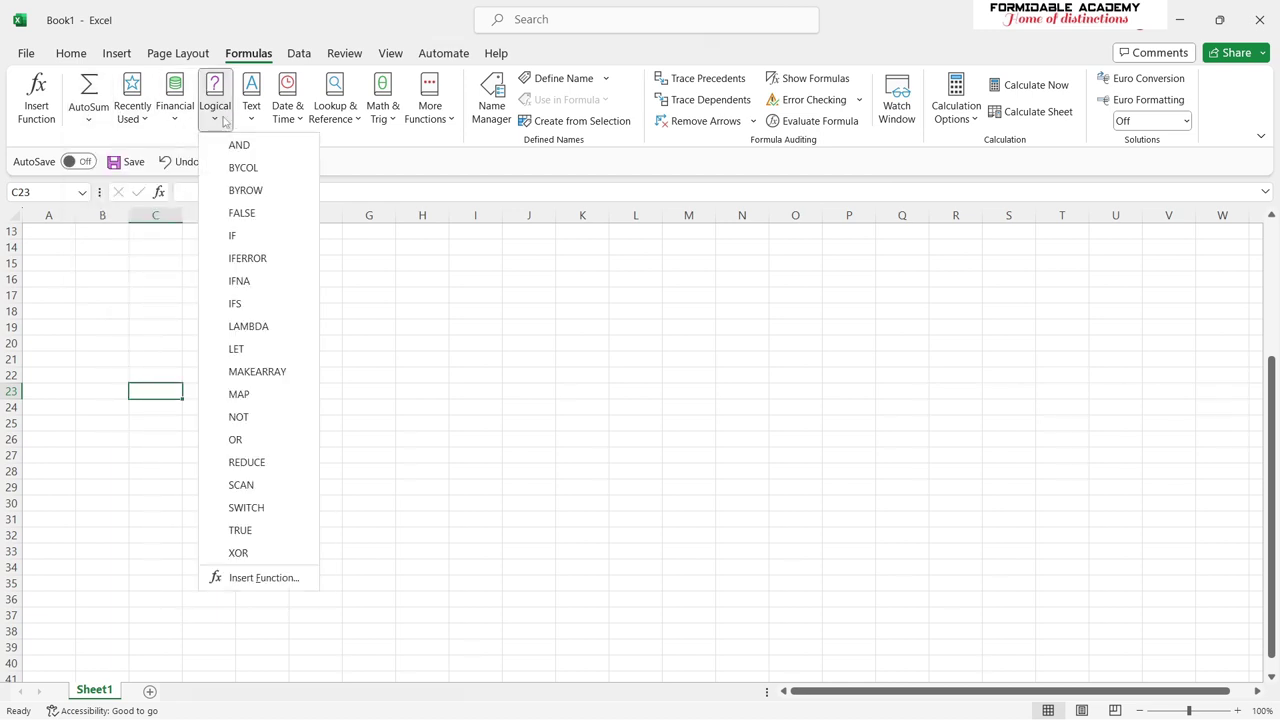
click(300, 115)
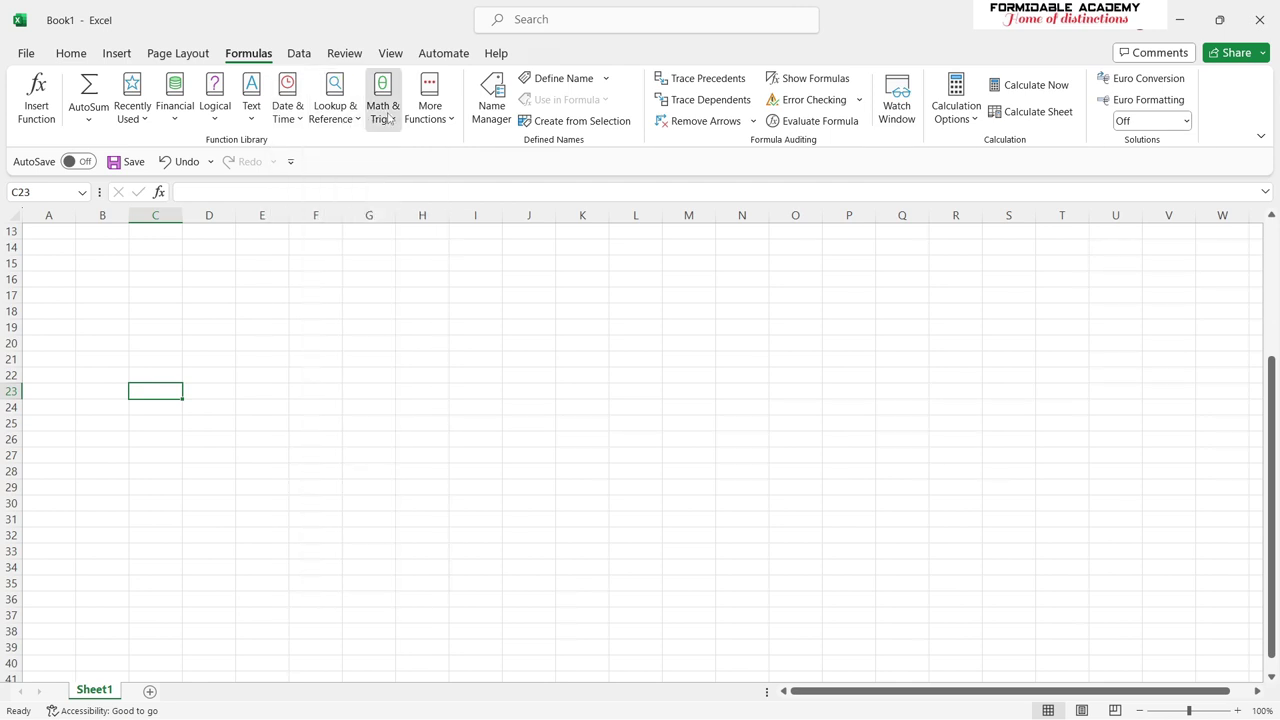
mouse_move(390, 119)
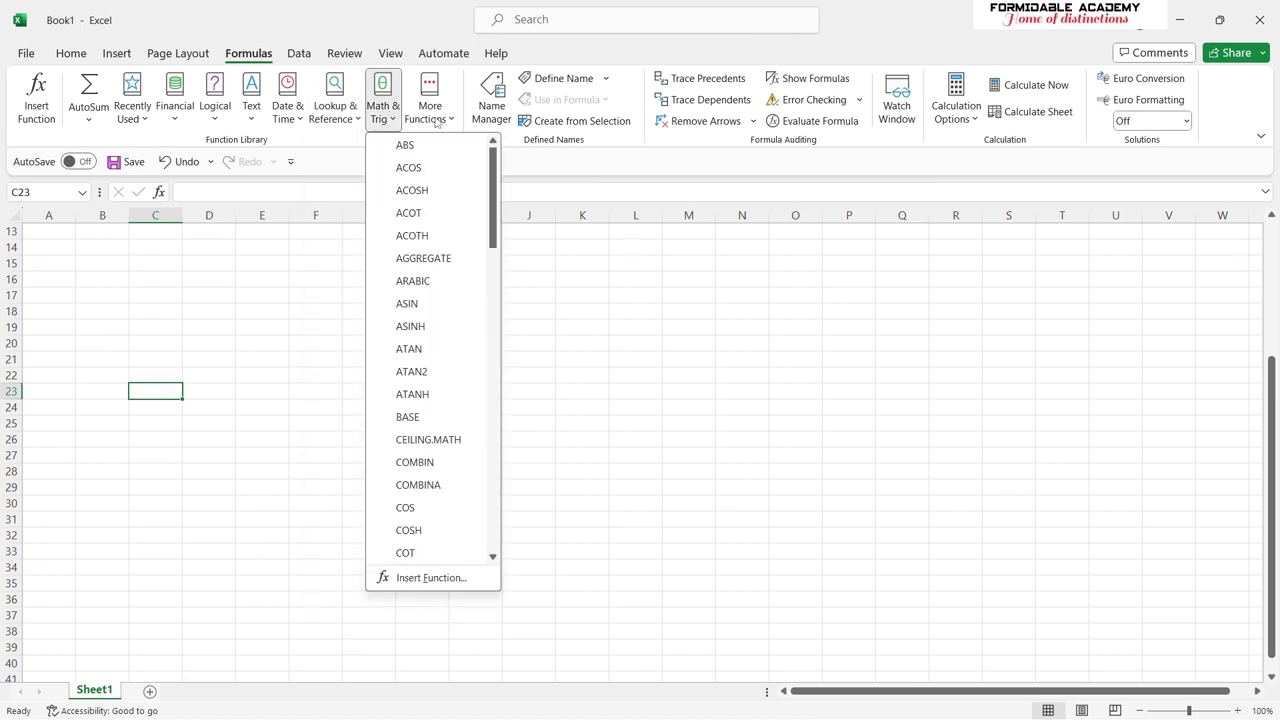
mouse_move(99, 124)
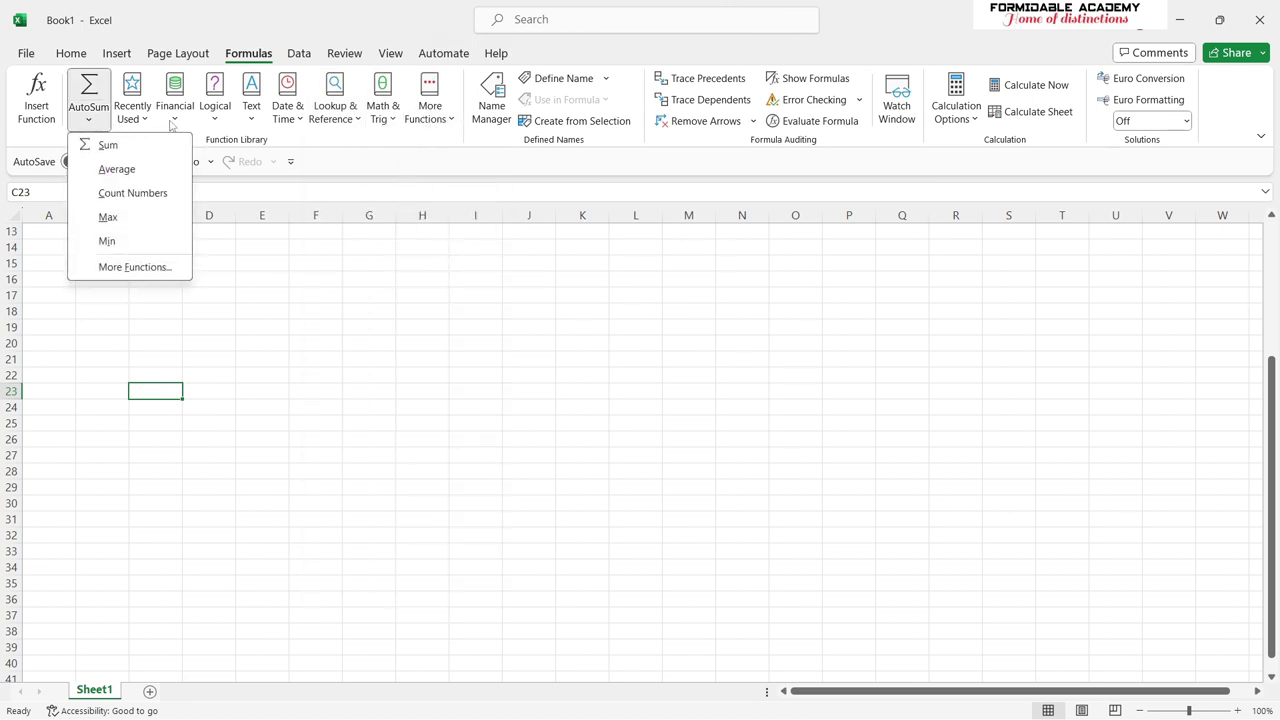
mouse_move(146, 121)
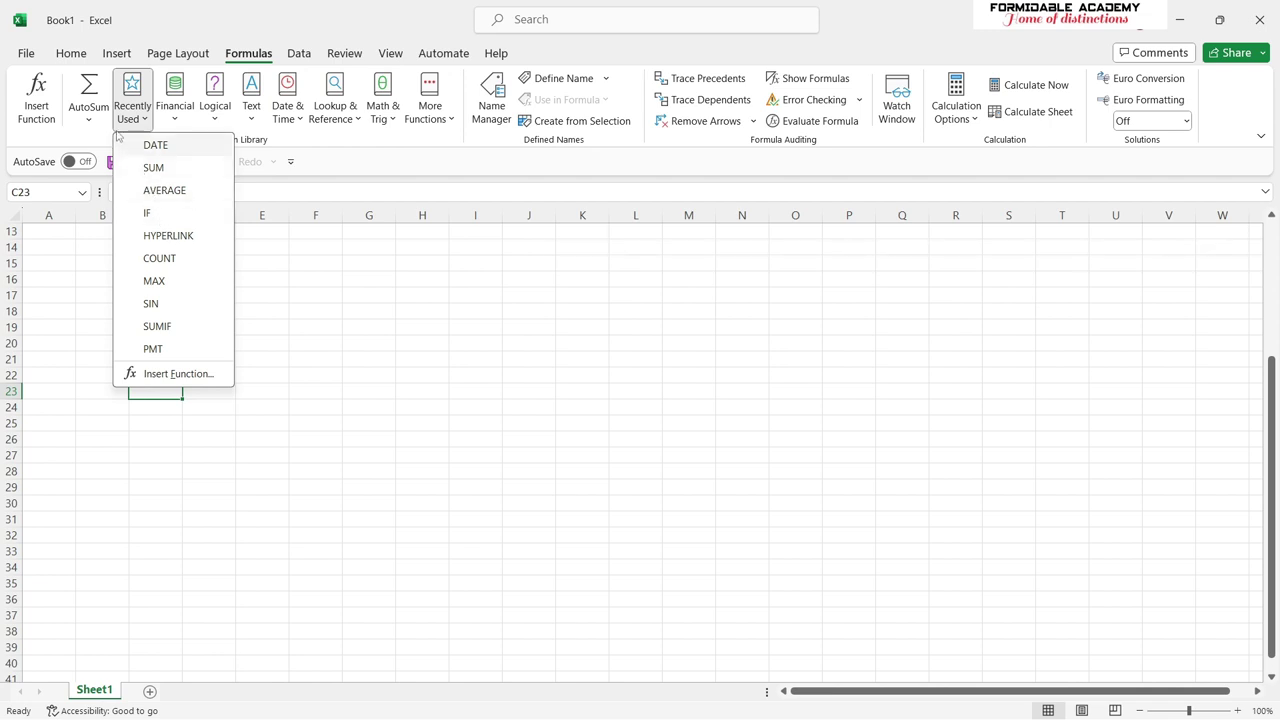
click(88, 120)
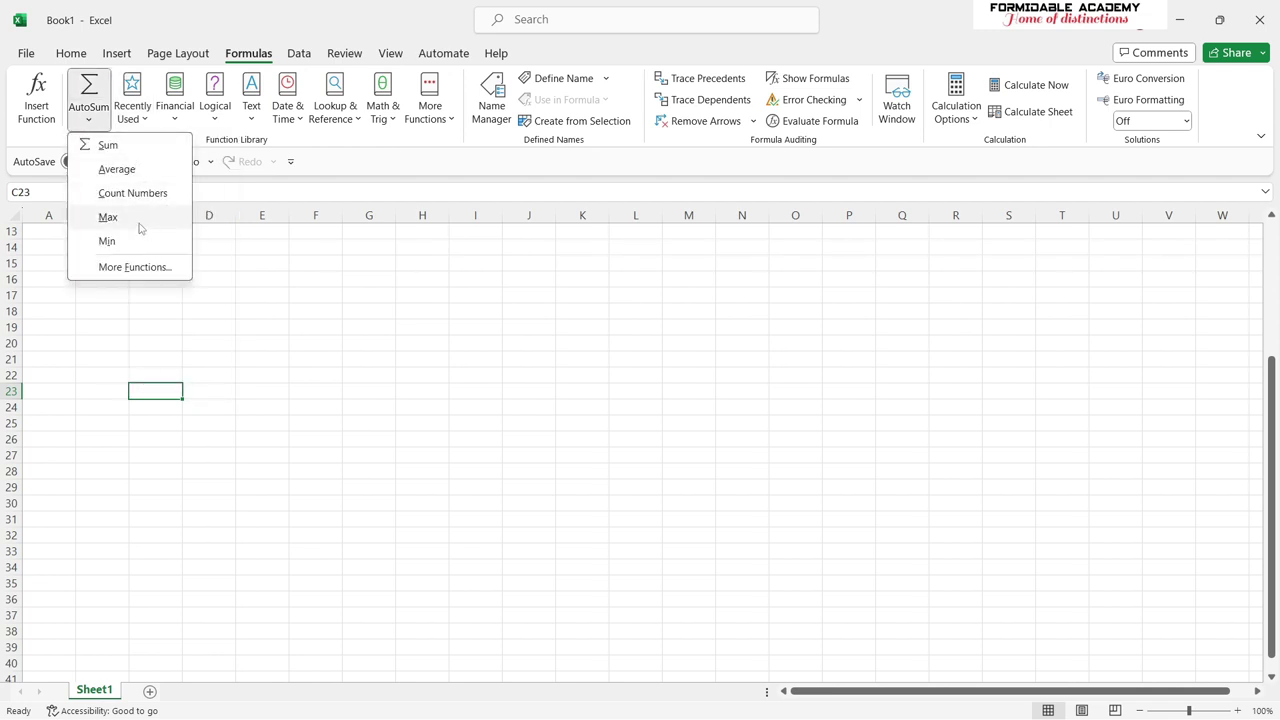
click(88, 120)
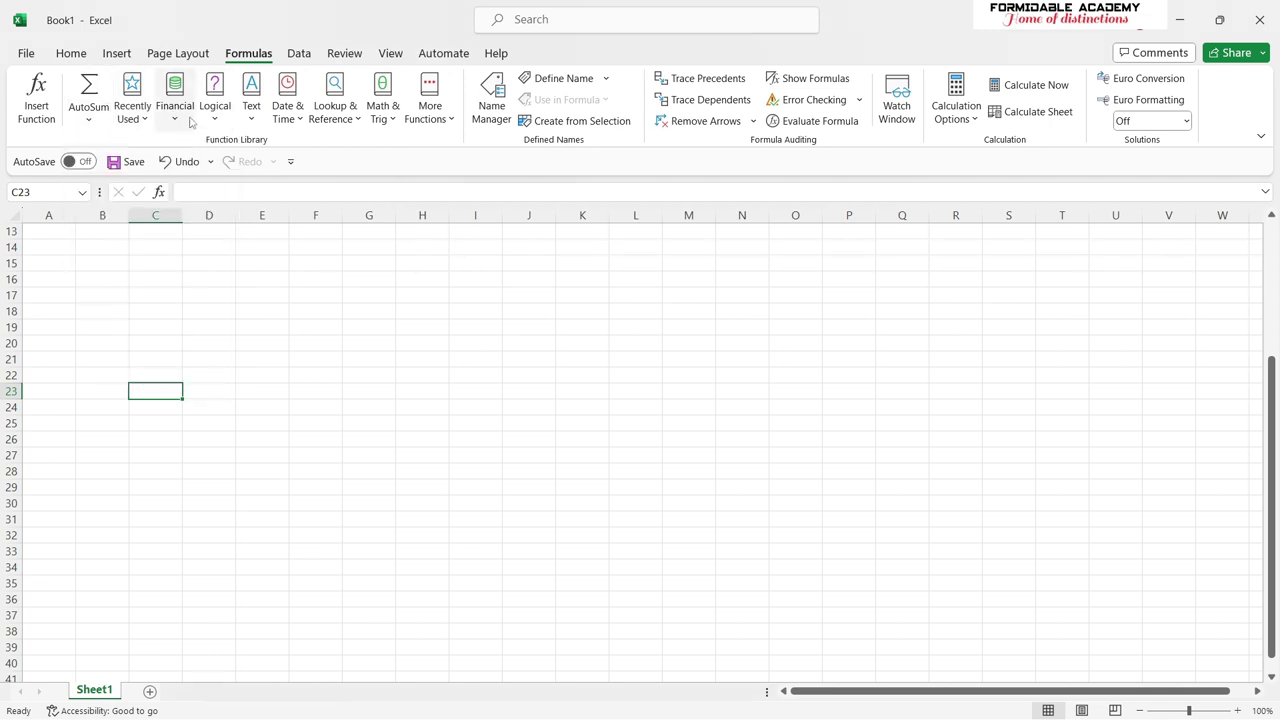
Check the Financial functions list, then bring up the Logical functions list.
click(175, 112)
click(214, 112)
click(214, 112)
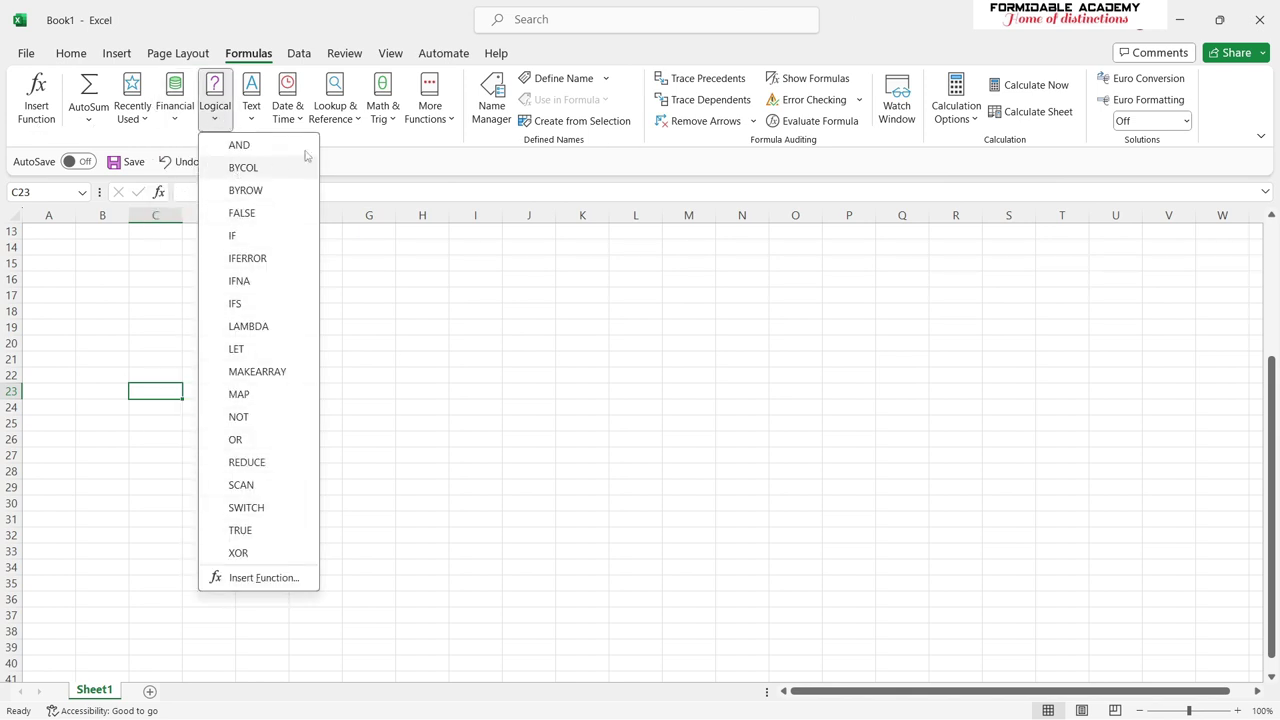
Browse the Text and Date & Time function lists.
click(254, 117)
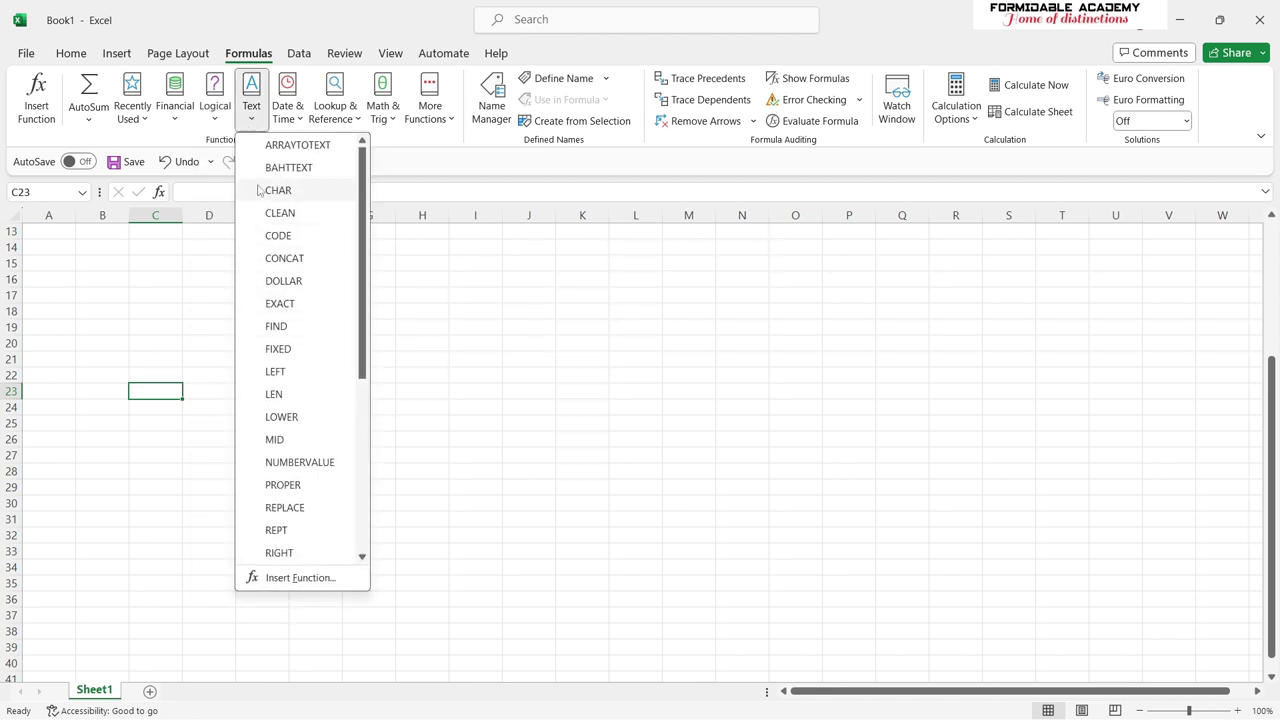
click(287, 110)
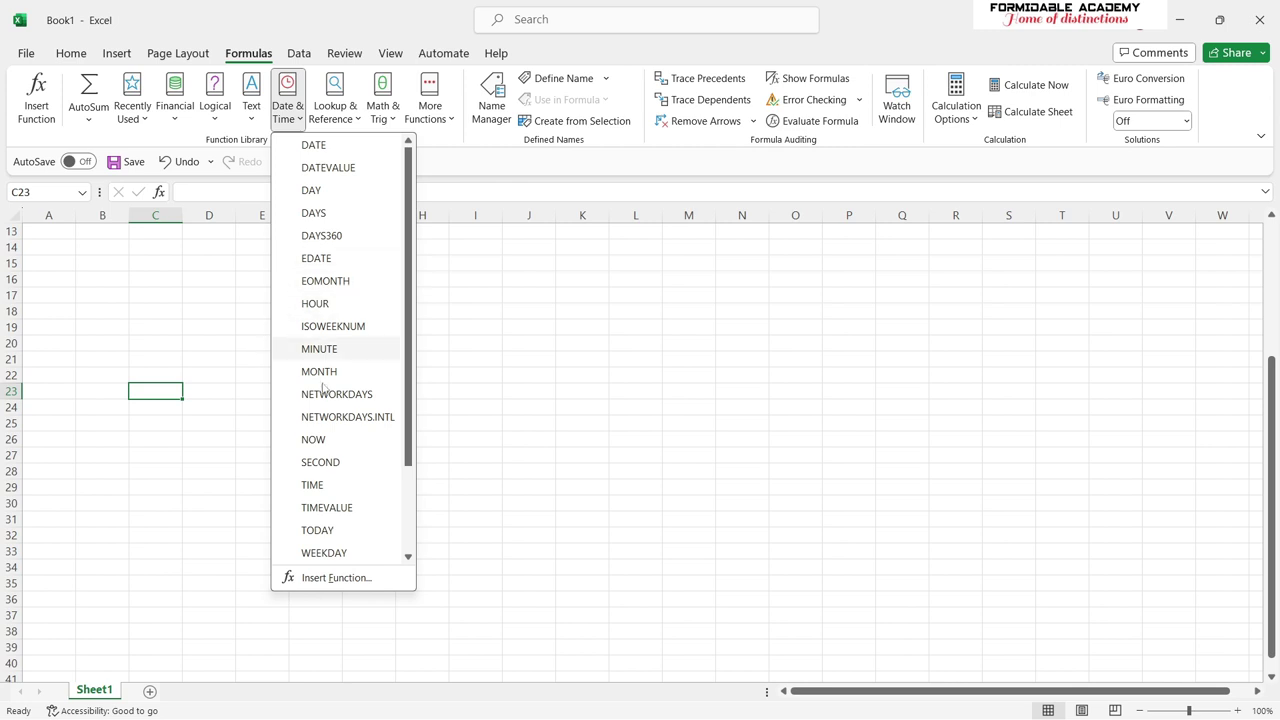
scroll(325, 350, down, 2)
scroll(320, 345, up, 2)
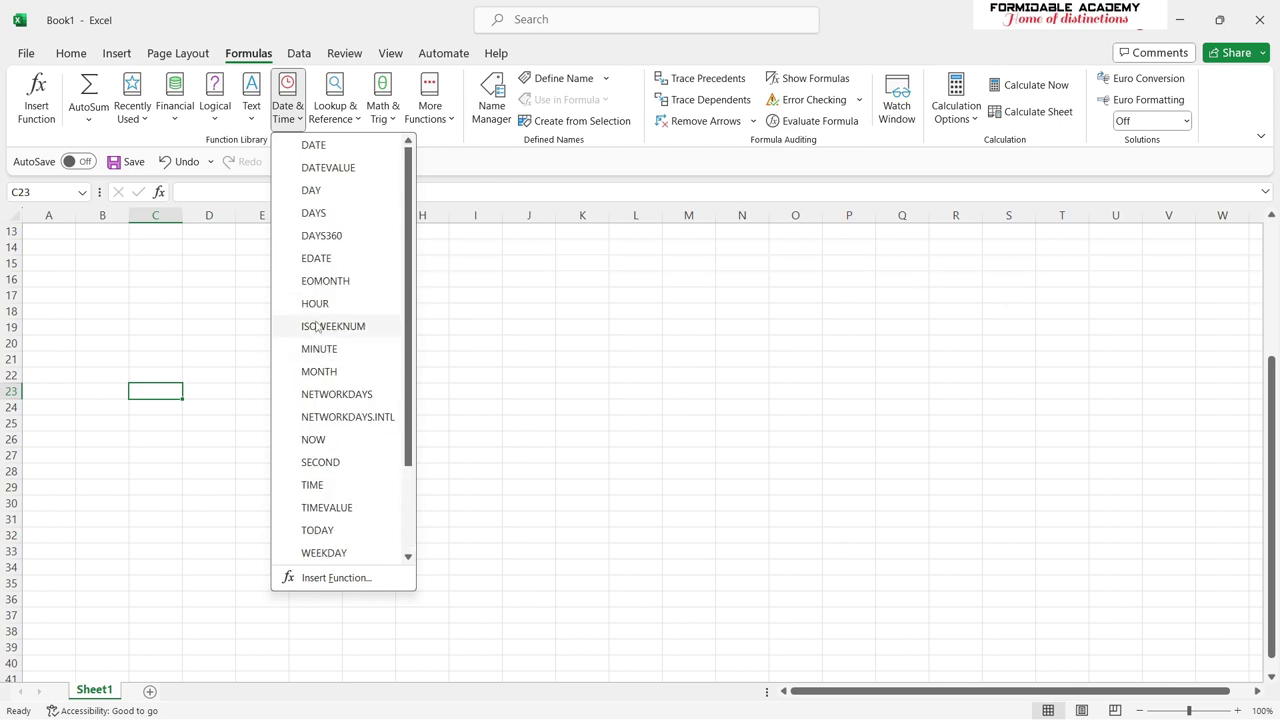
key(Escape)
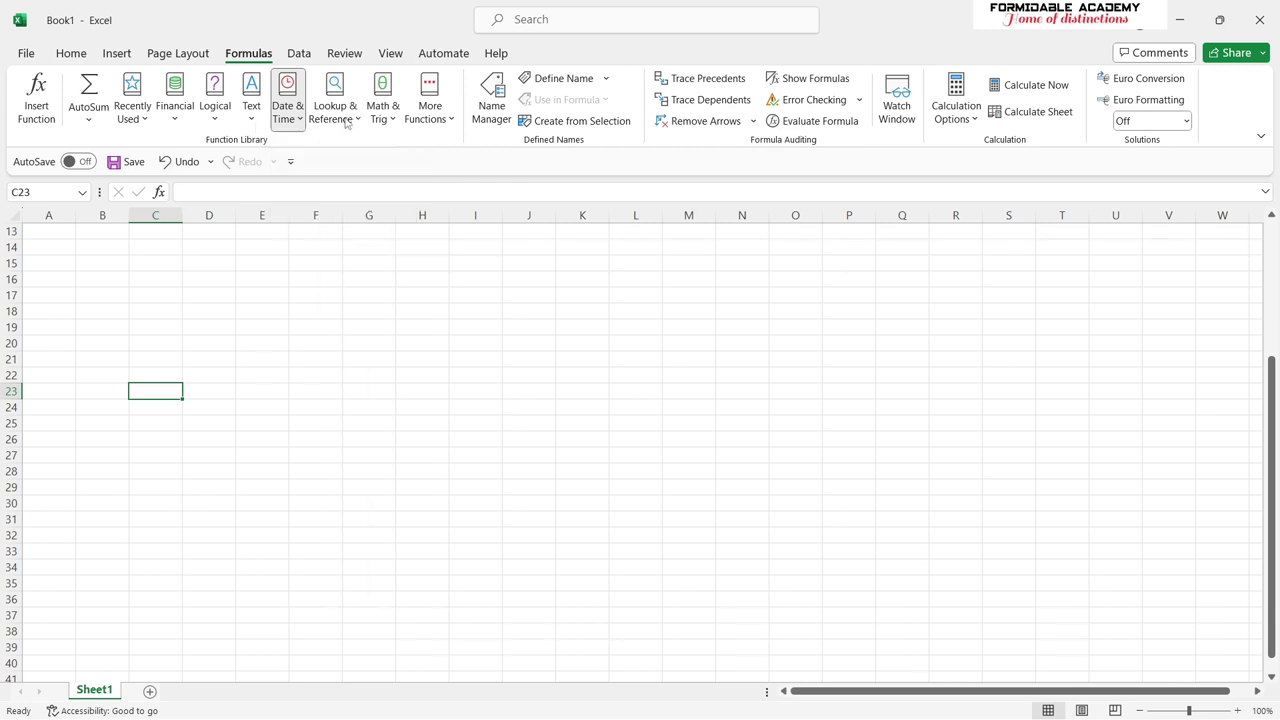
Browse the Lookup & Reference, Math & Trig and More Functions lists, then show the Data tab.
click(345, 121)
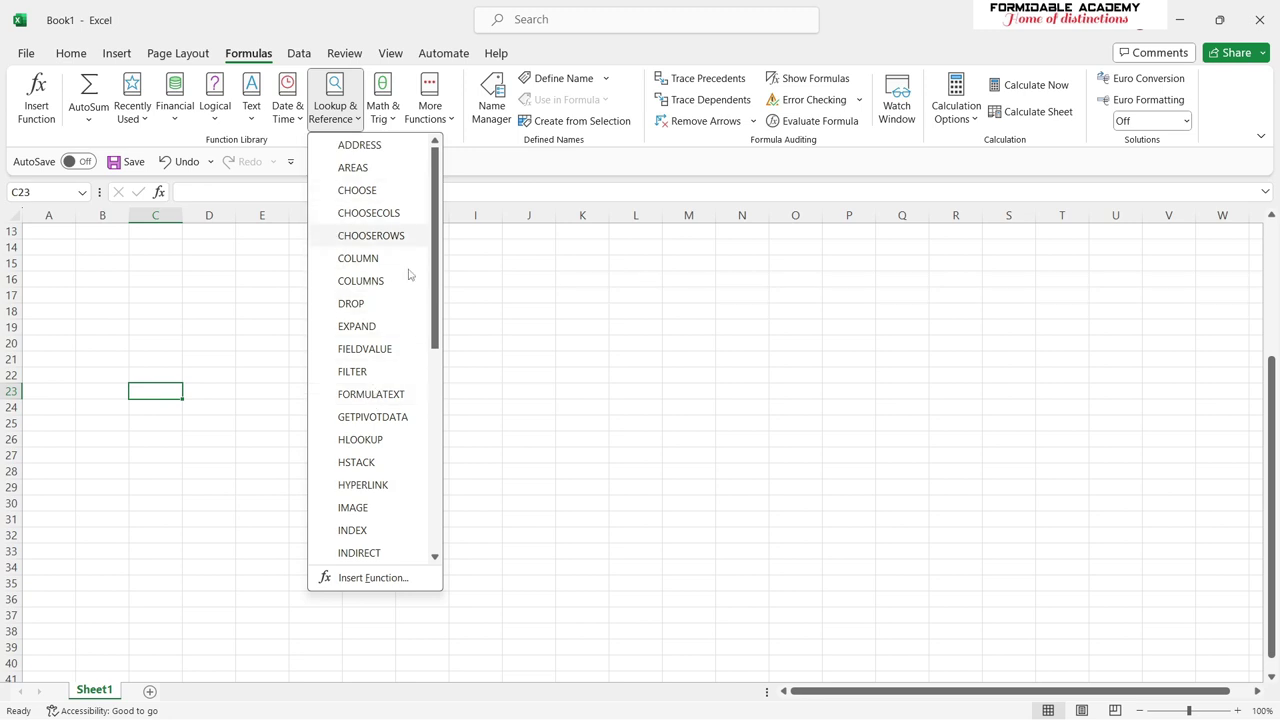
click(394, 122)
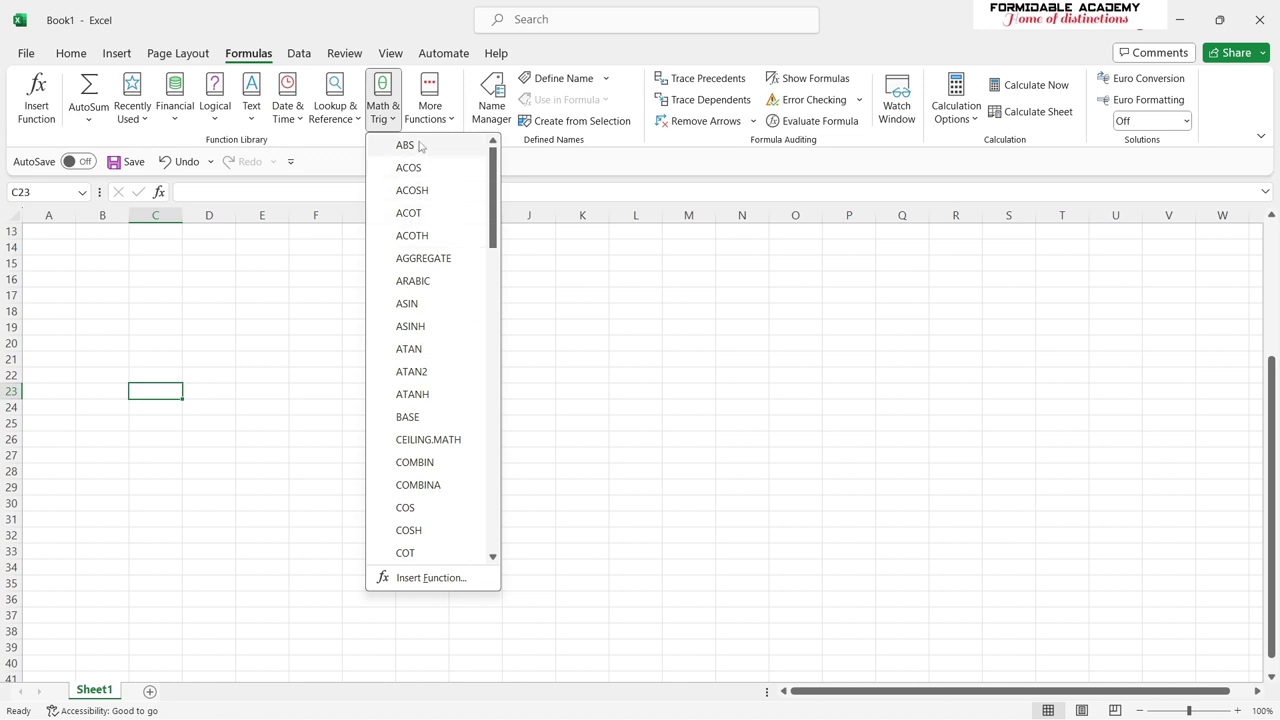
click(382, 105)
click(430, 105)
click(441, 295)
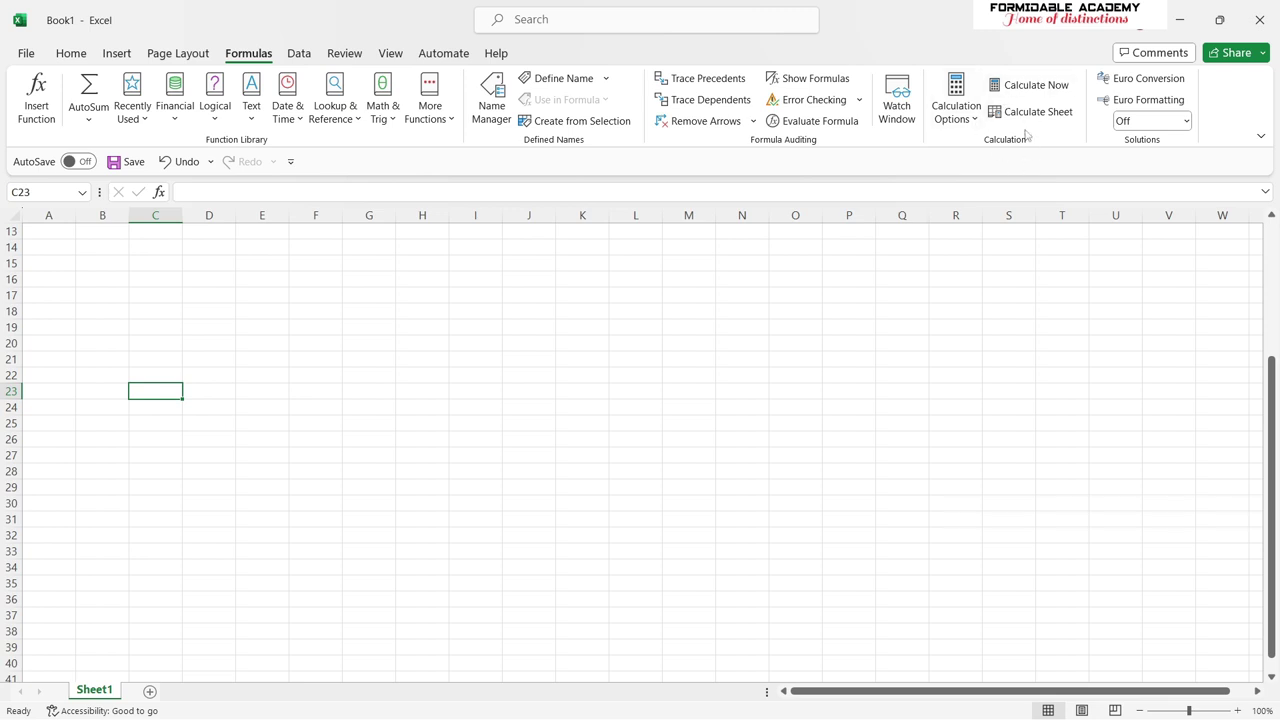
click(303, 56)
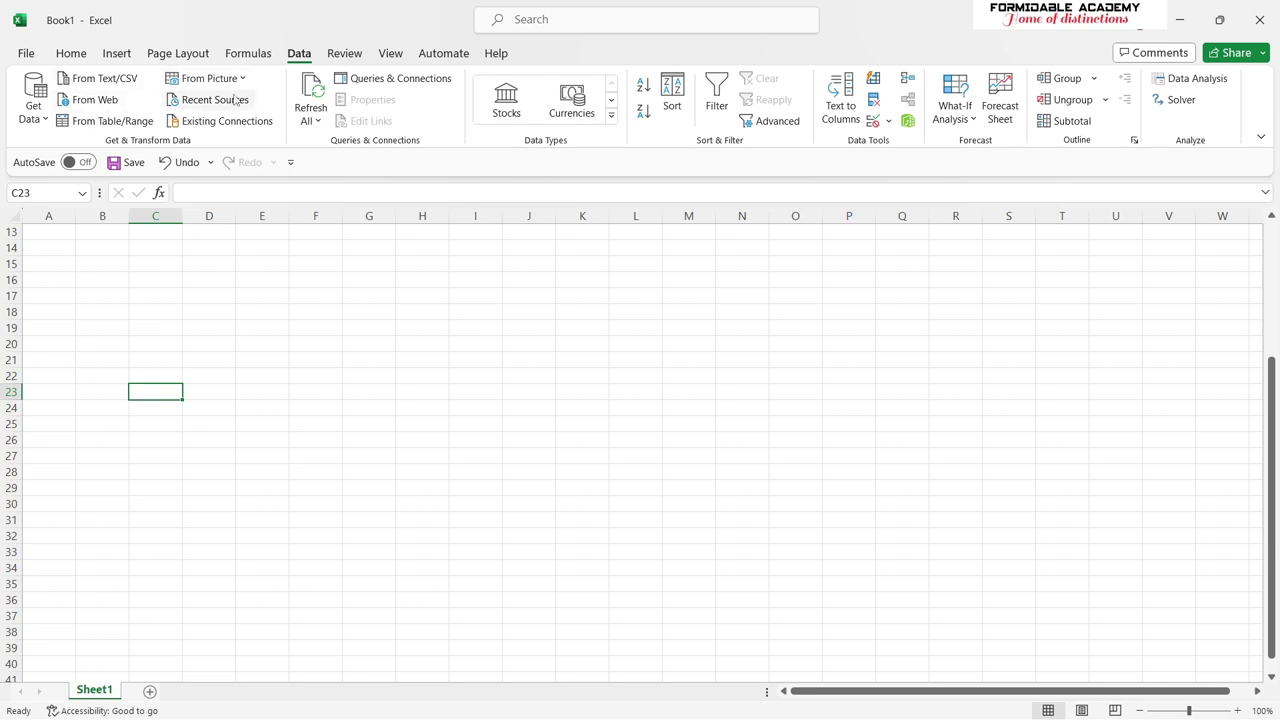
click(33, 108)
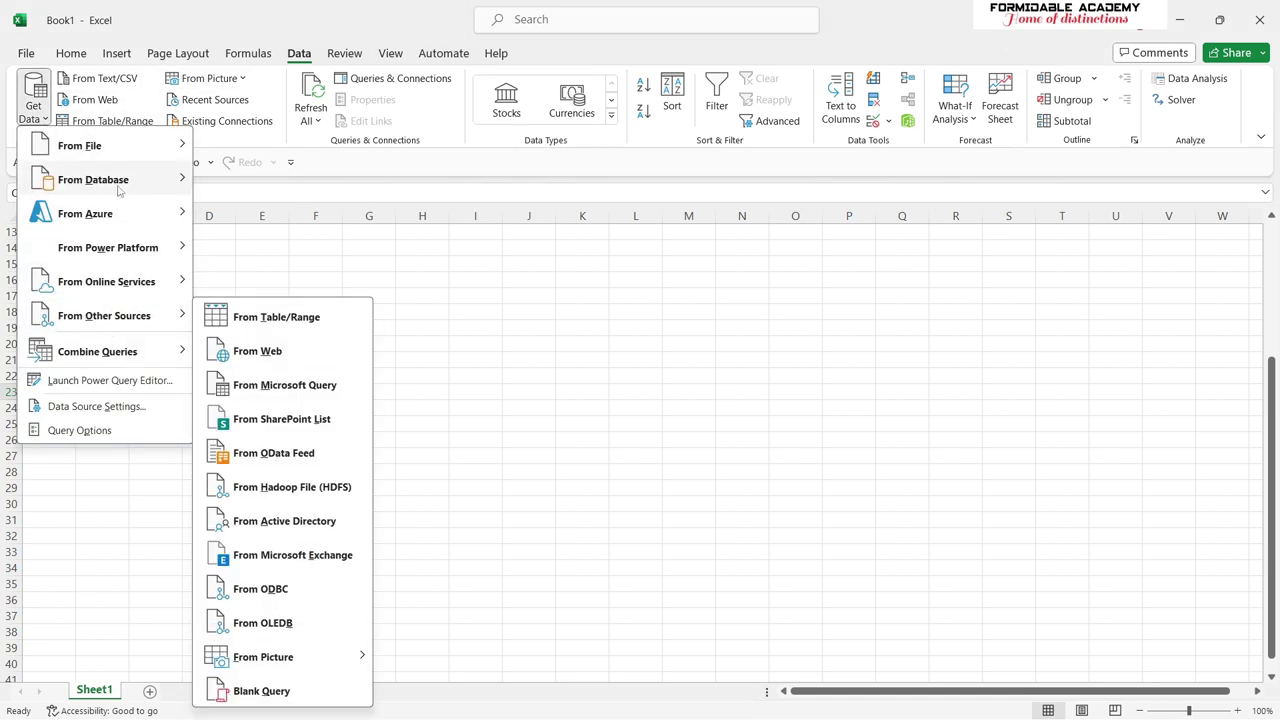
mouse_move(110, 281)
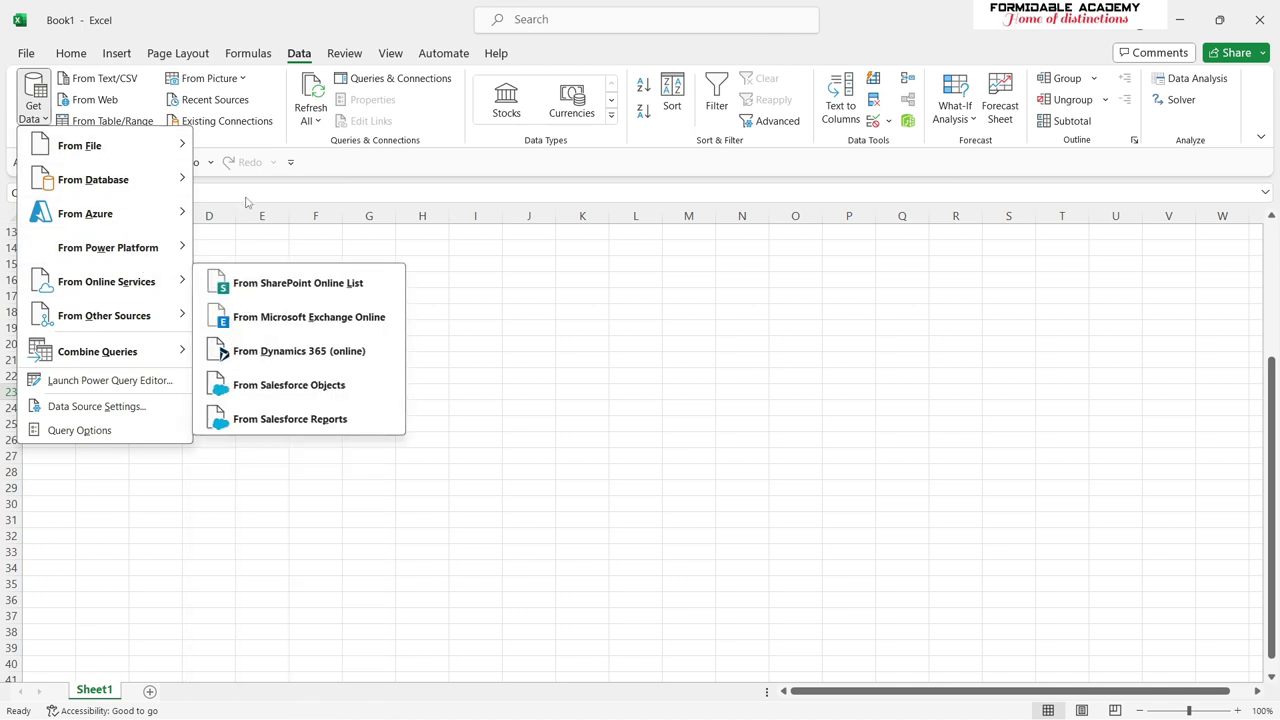
click(468, 296)
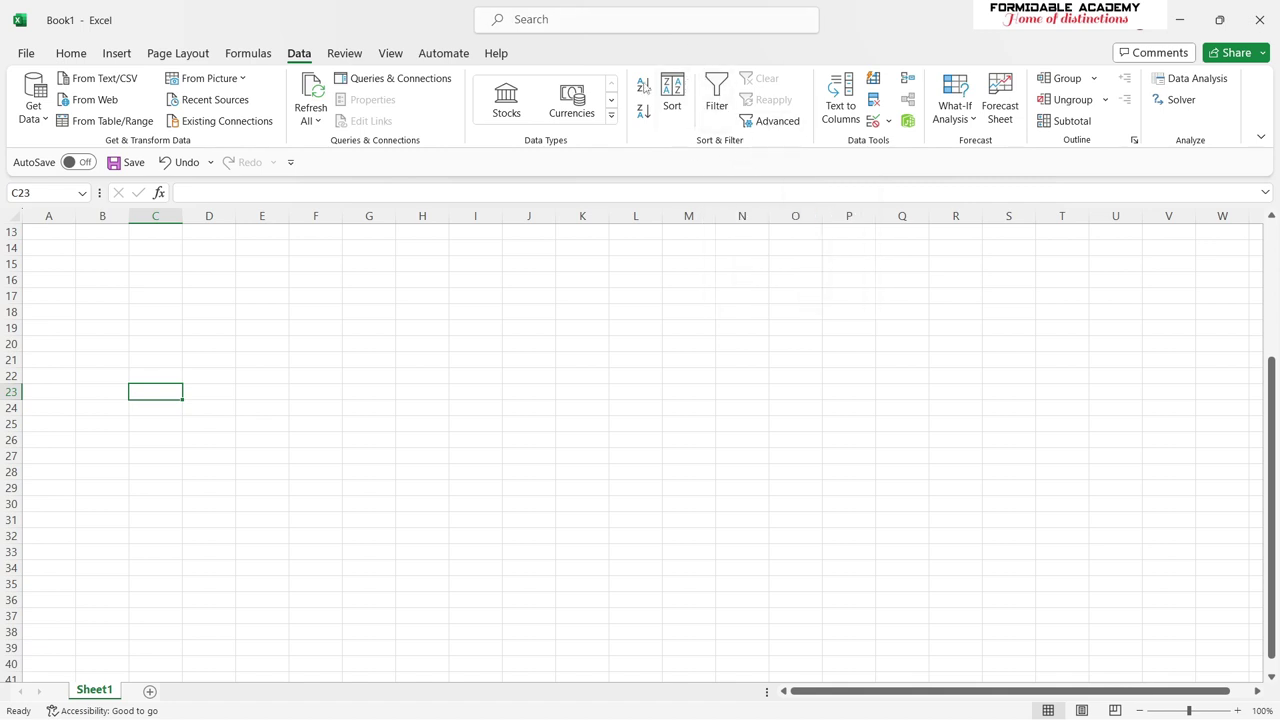
Look at the What-If Analysis tools, then show the Review tab commands.
click(968, 117)
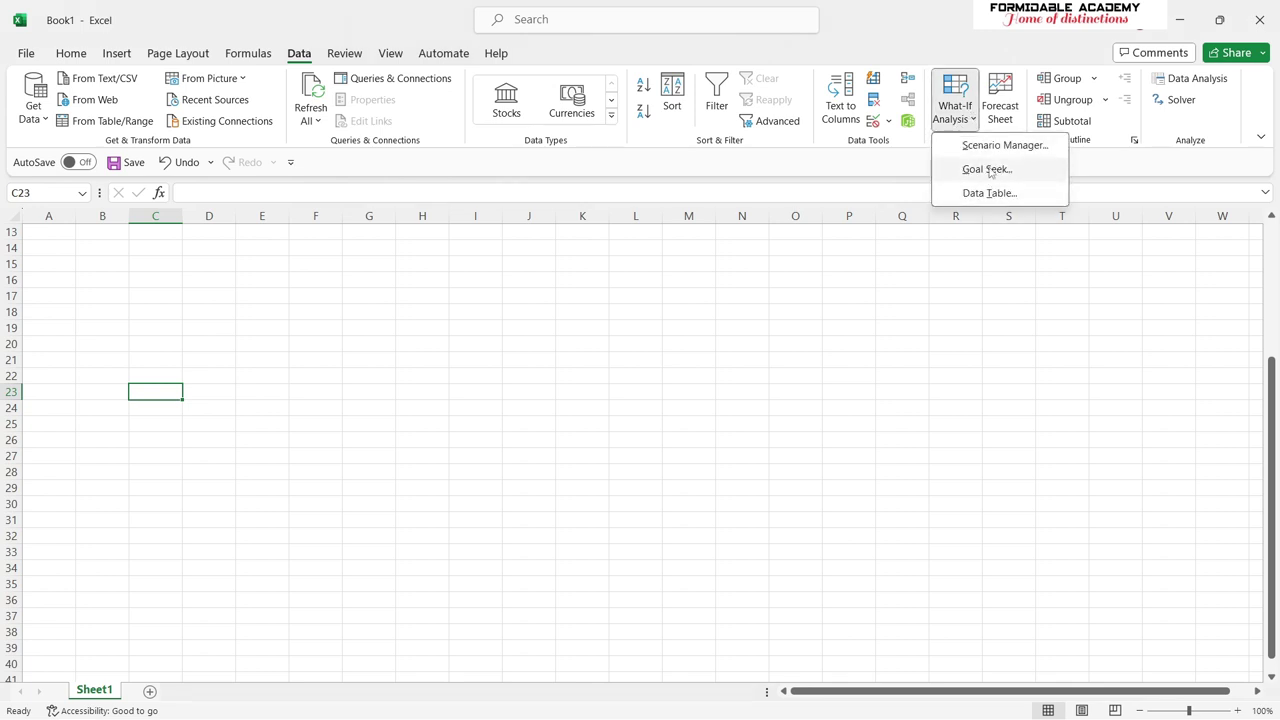
click(1088, 312)
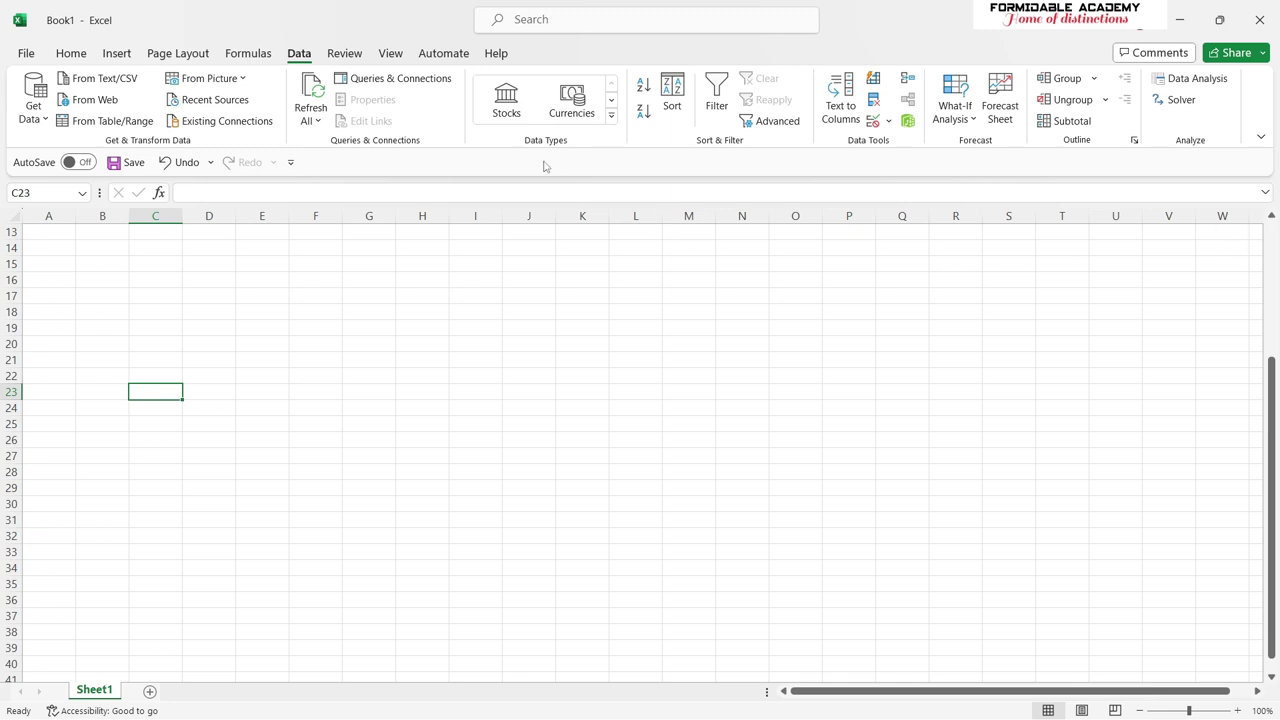
click(344, 53)
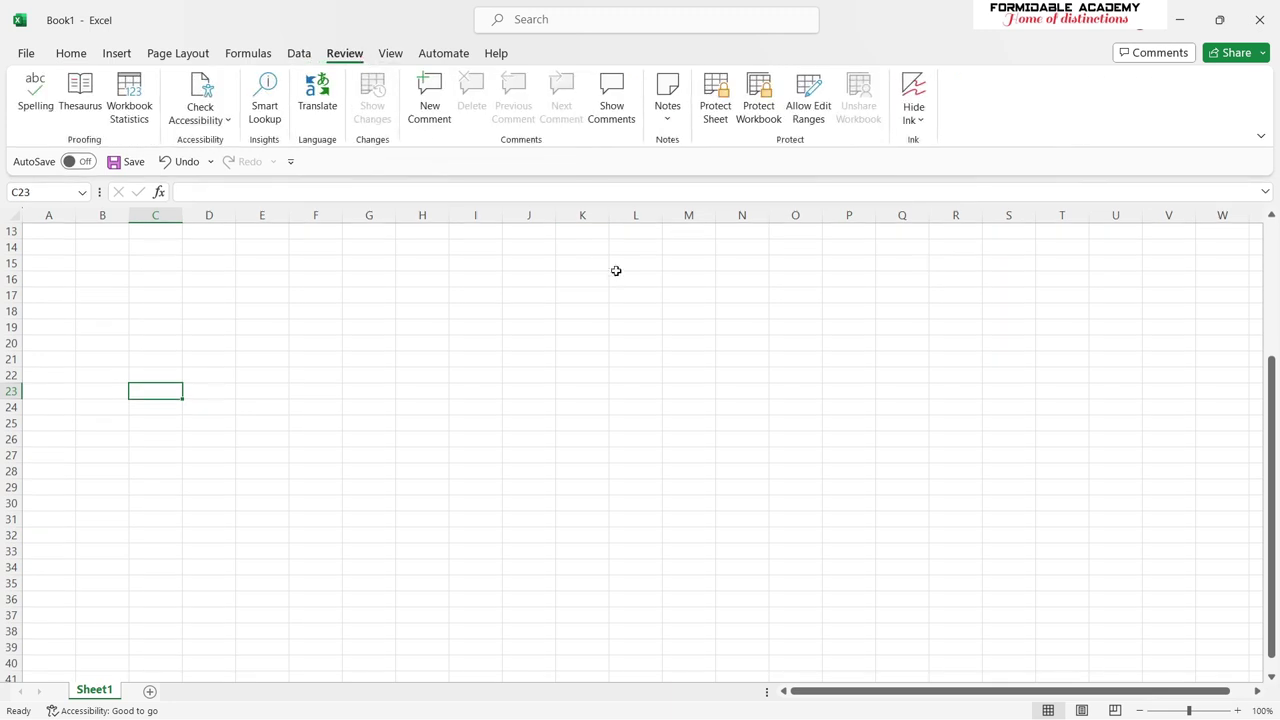
click(228, 121)
click(481, 381)
drag(528, 375, 528, 391)
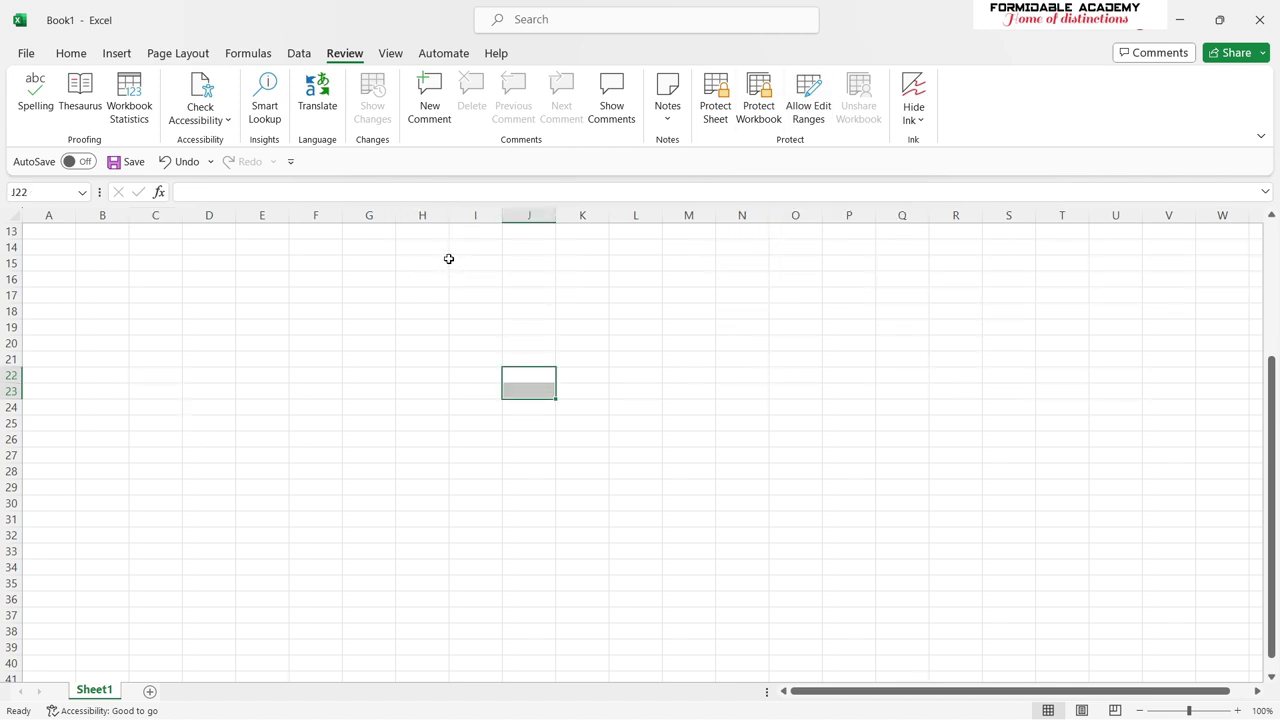
On the View tab, hide and then reshow the gridlines and the row and column headings.
click(392, 54)
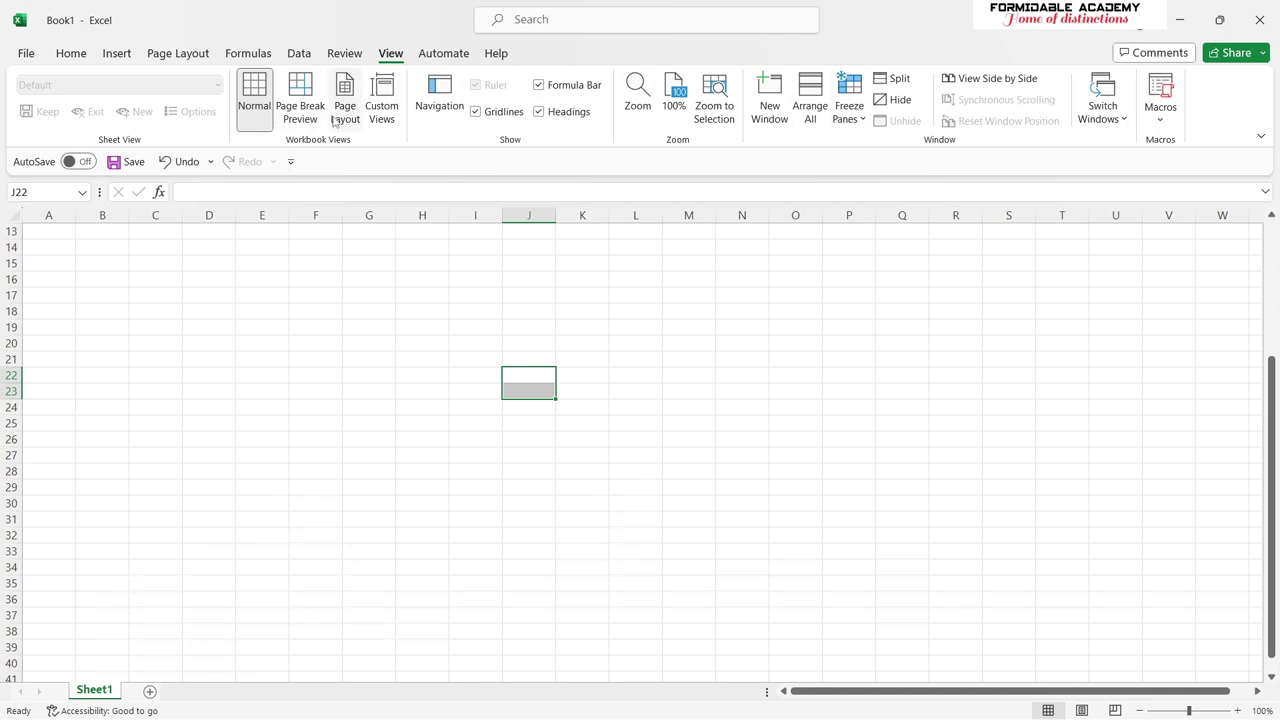
click(247, 296)
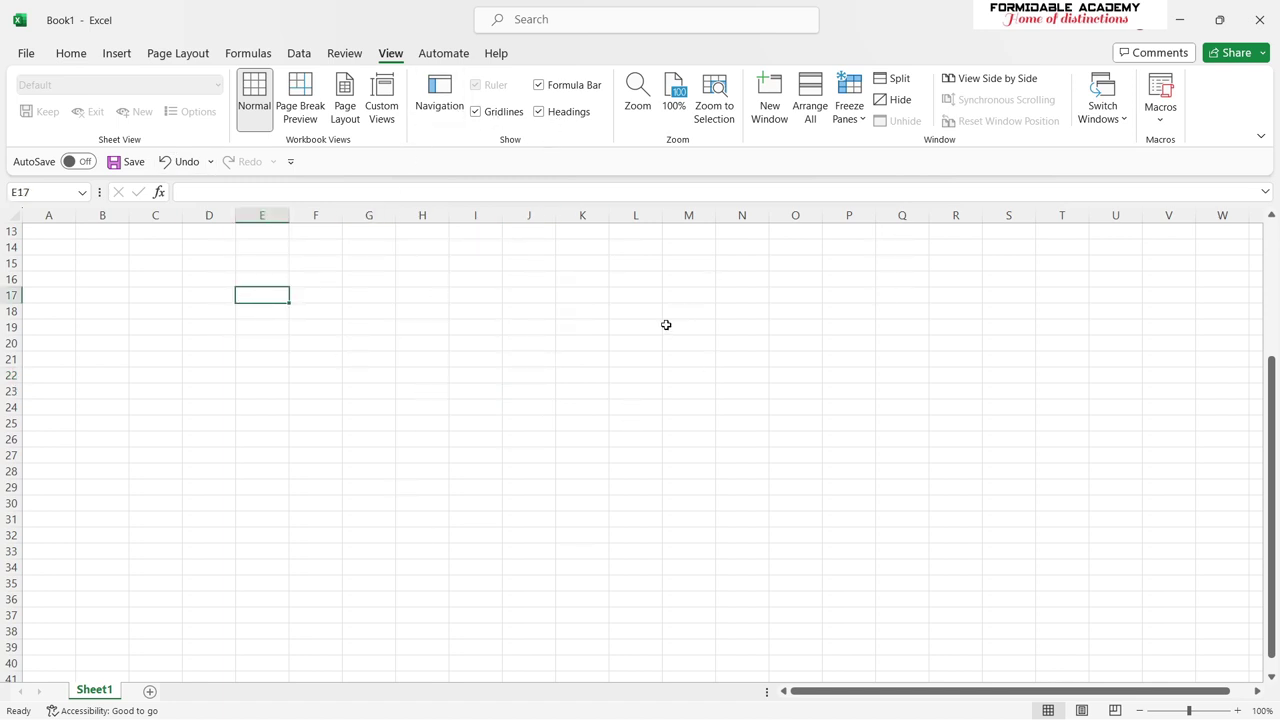
click(479, 117)
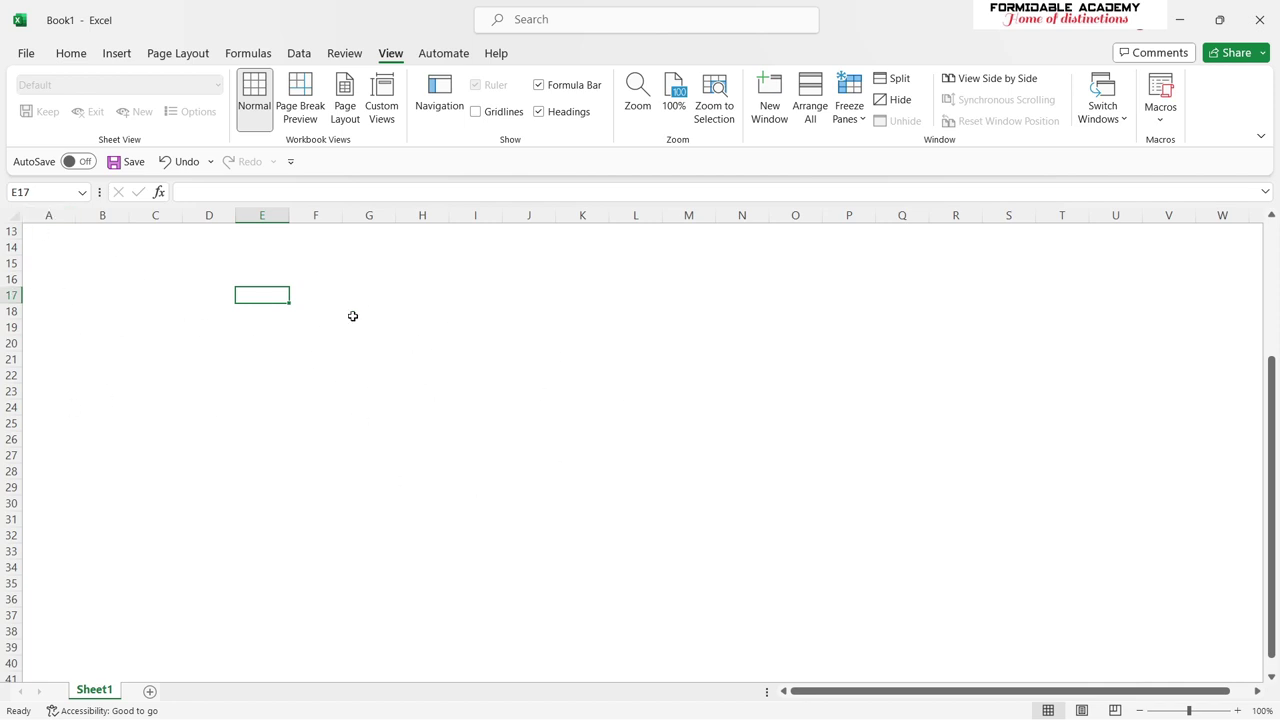
click(477, 113)
click(476, 113)
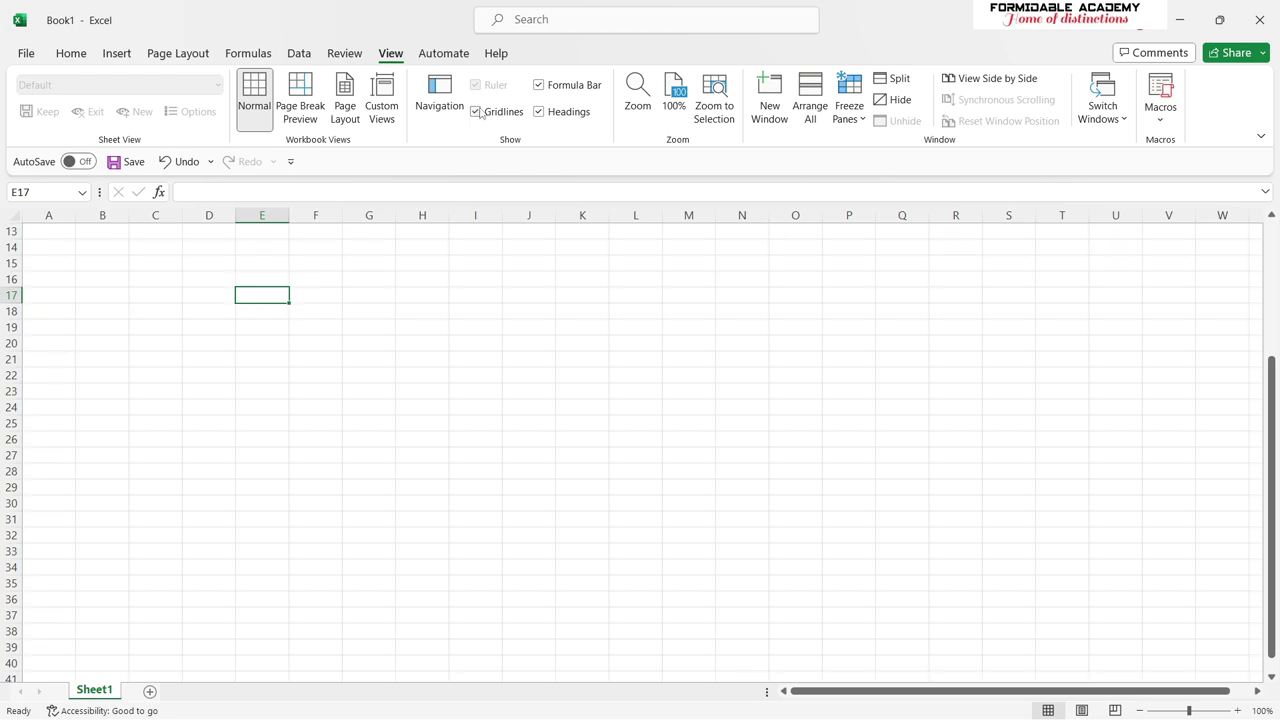
click(539, 112)
click(539, 112)
Hide the formula bar and show it again, with cell H20 selected.
click(356, 190)
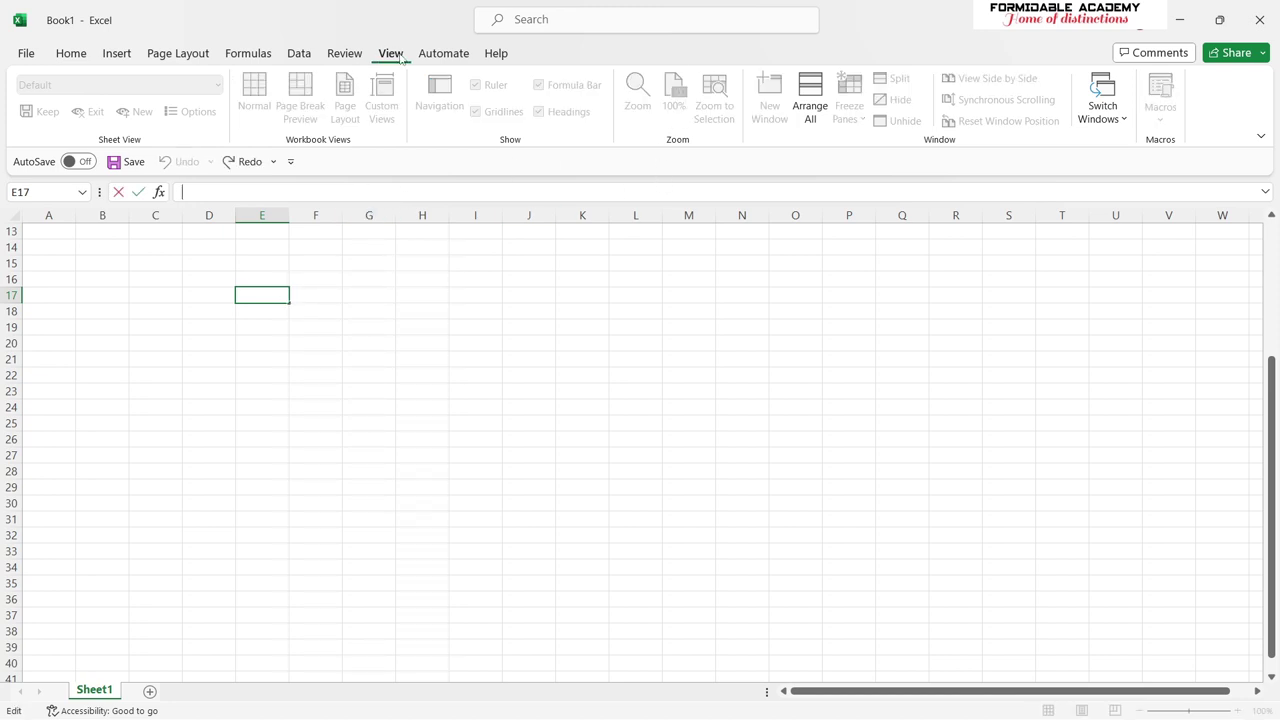
click(405, 338)
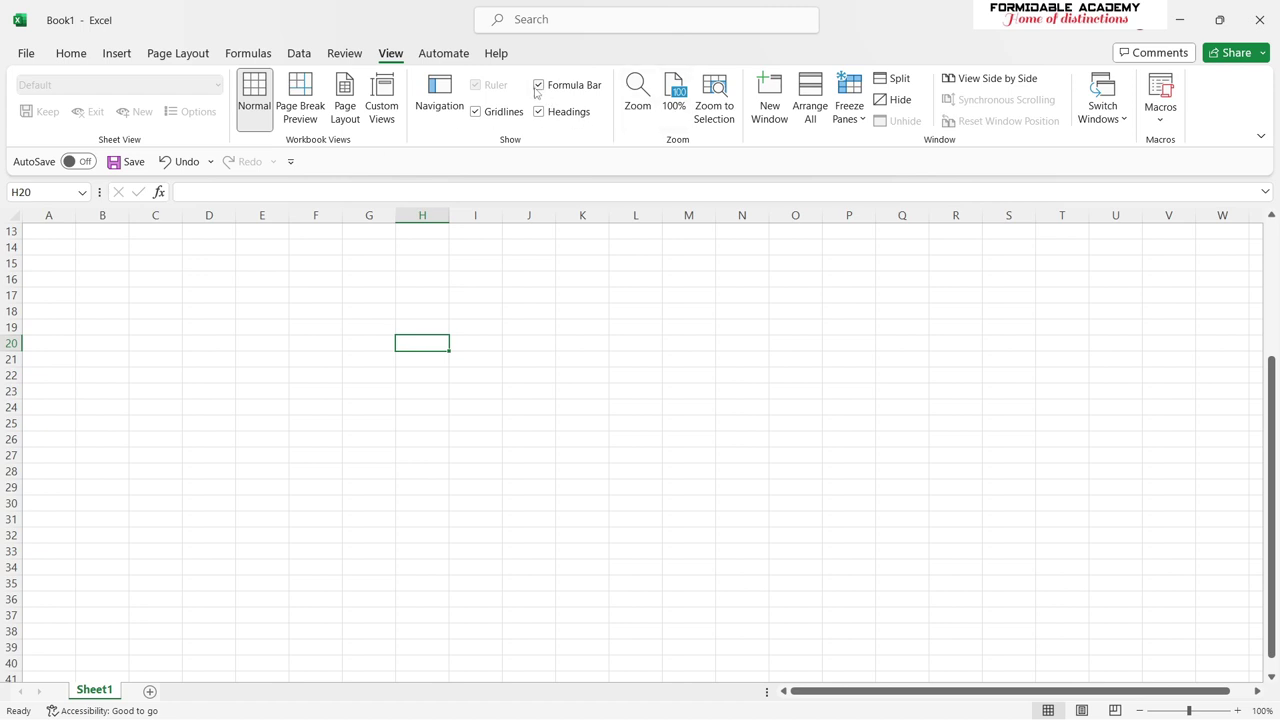
click(544, 88)
click(543, 88)
scroll(430, 465, up, 4)
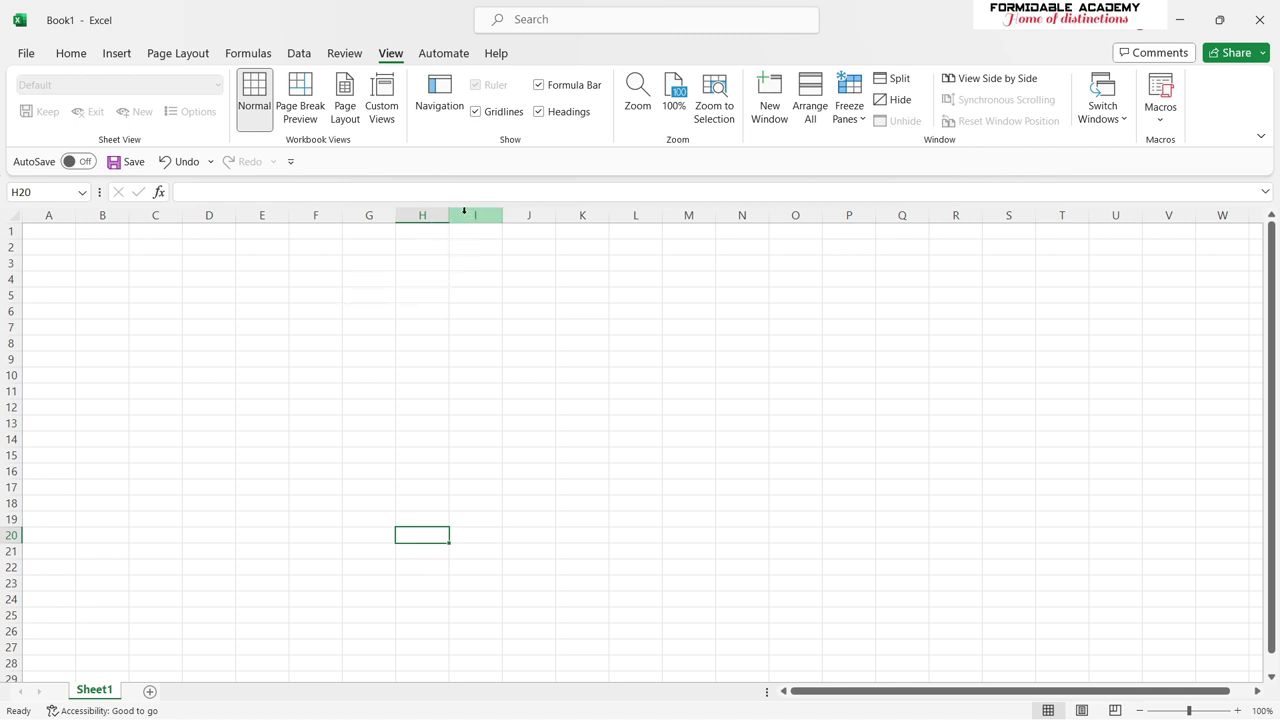
Glance at the Automate and View tabs, then show the Help and support commands.
click(458, 56)
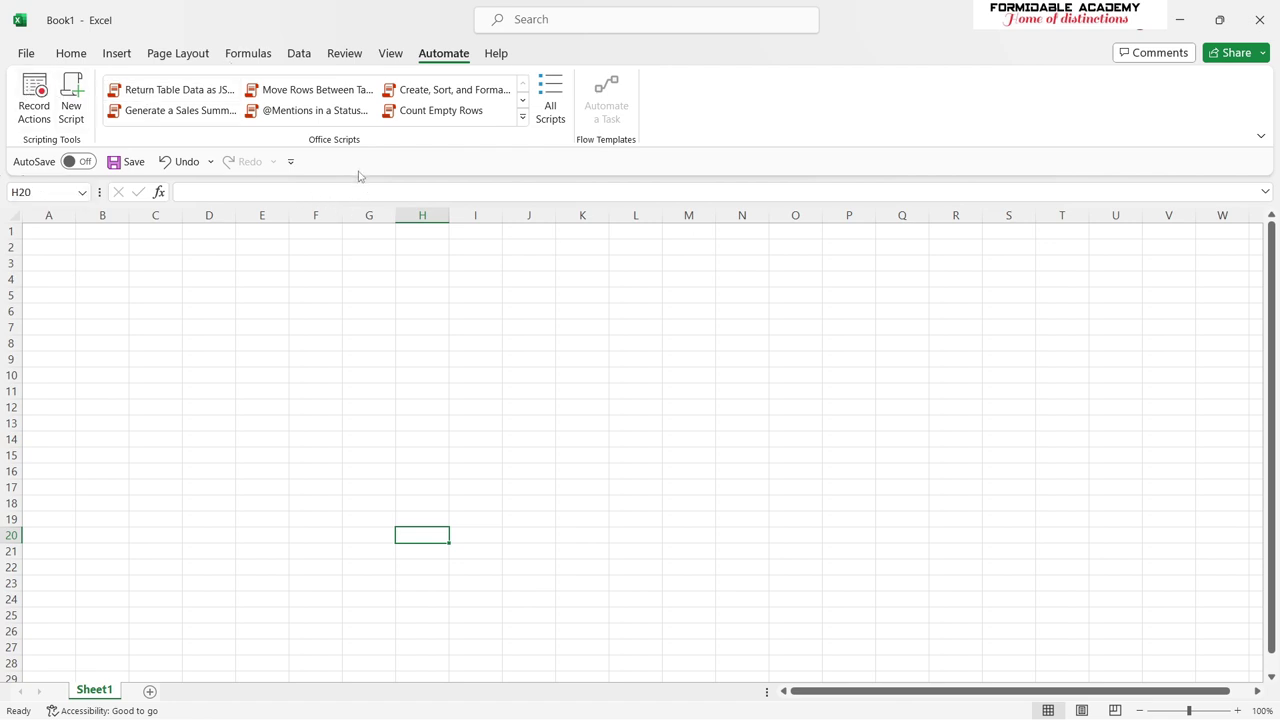
click(390, 53)
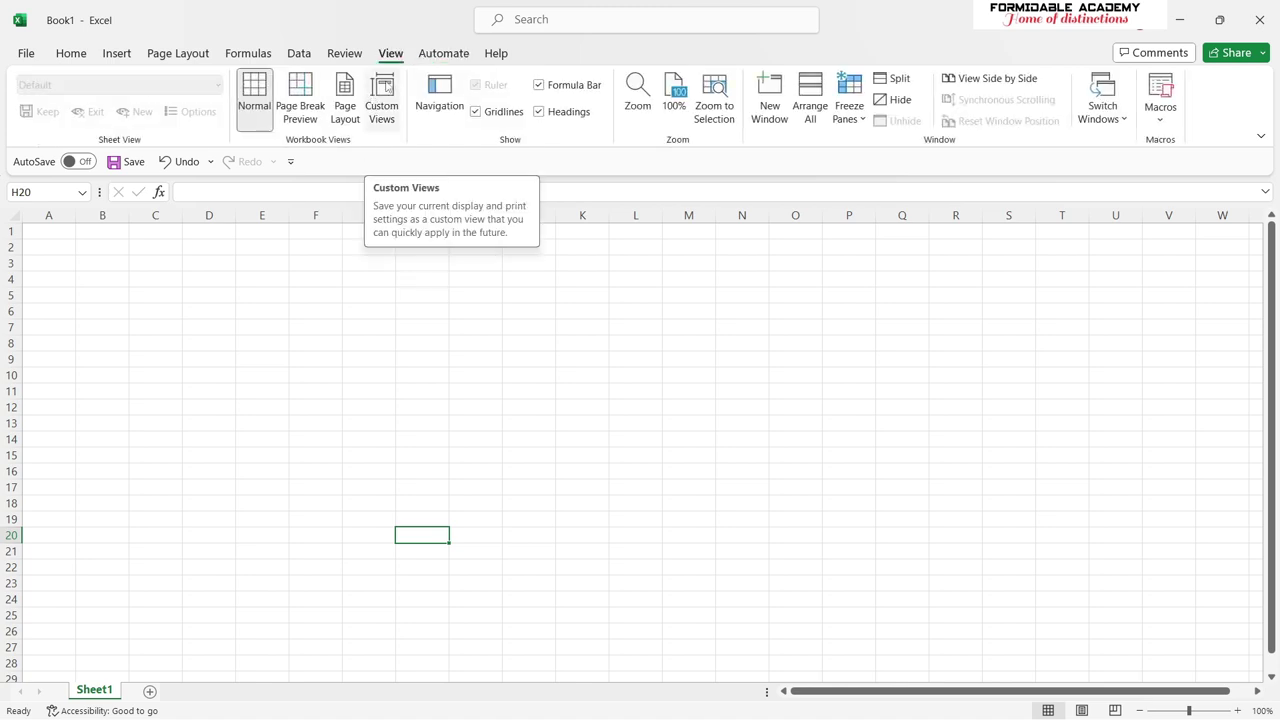
click(455, 56)
click(496, 55)
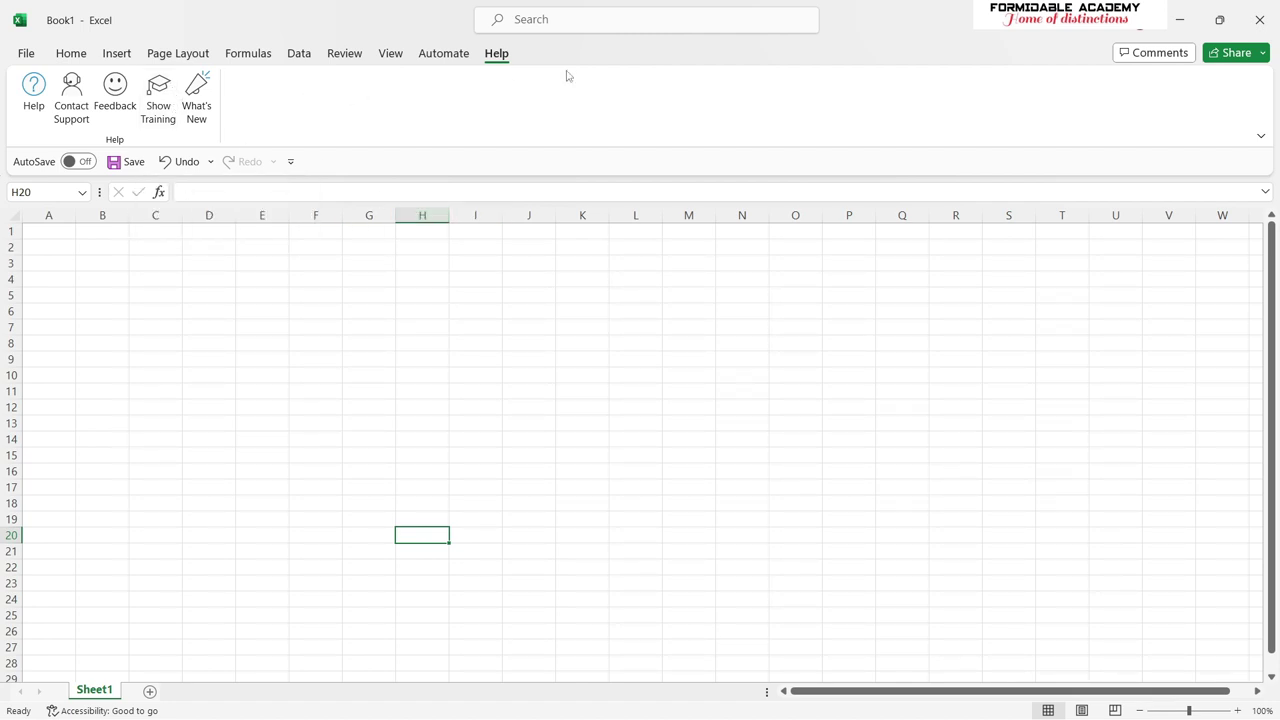
Create a new blank workbook, Book2, from the File start page.
click(32, 53)
click(224, 172)
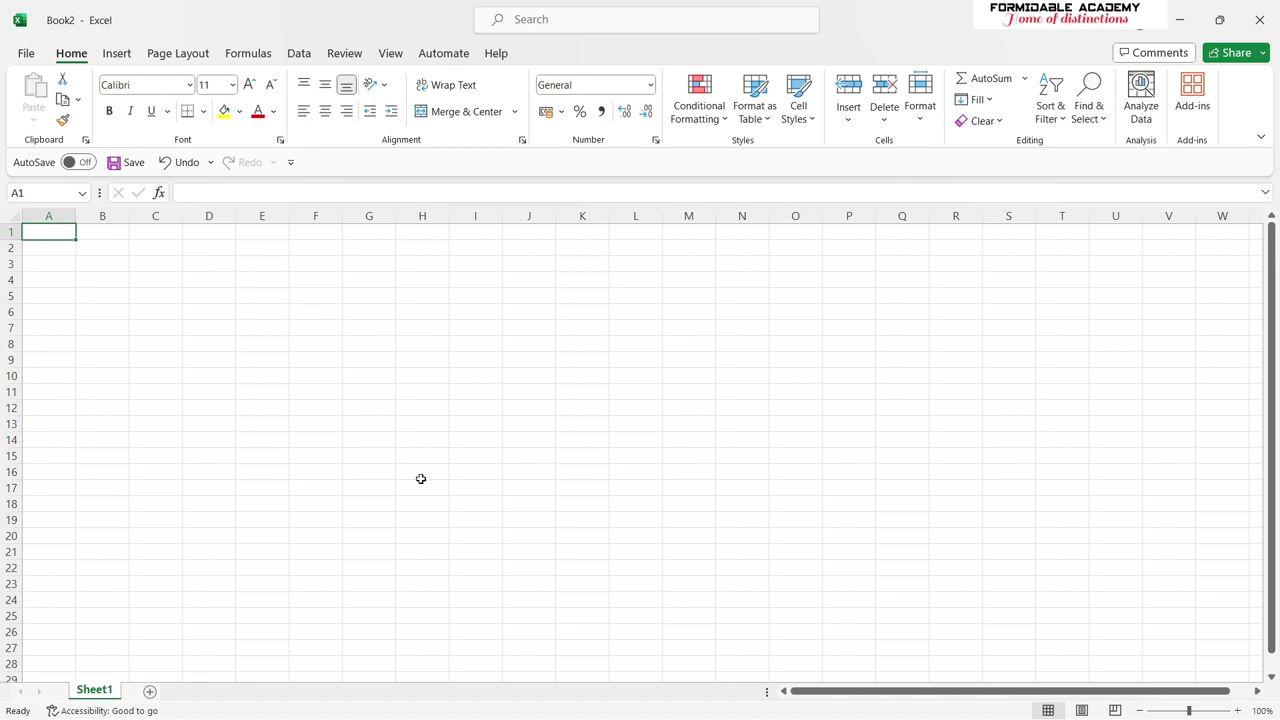
scroll(471, 466, down, 9)
scroll(446, 466, up, 9)
Scroll the sheet right out to column BP, then drag back toward column A.
click(1257, 691)
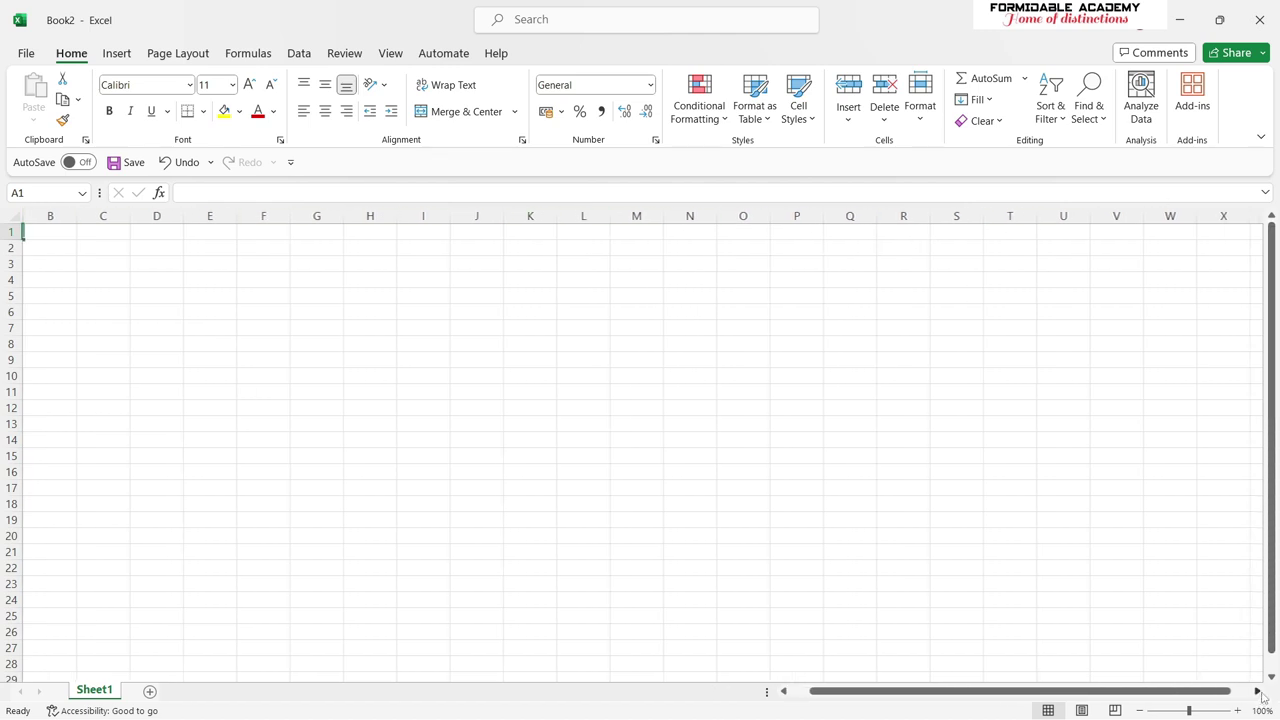
click(1257, 691)
click(1257, 691)
click(1257, 691)
click(1257, 691)
click(1257, 691)
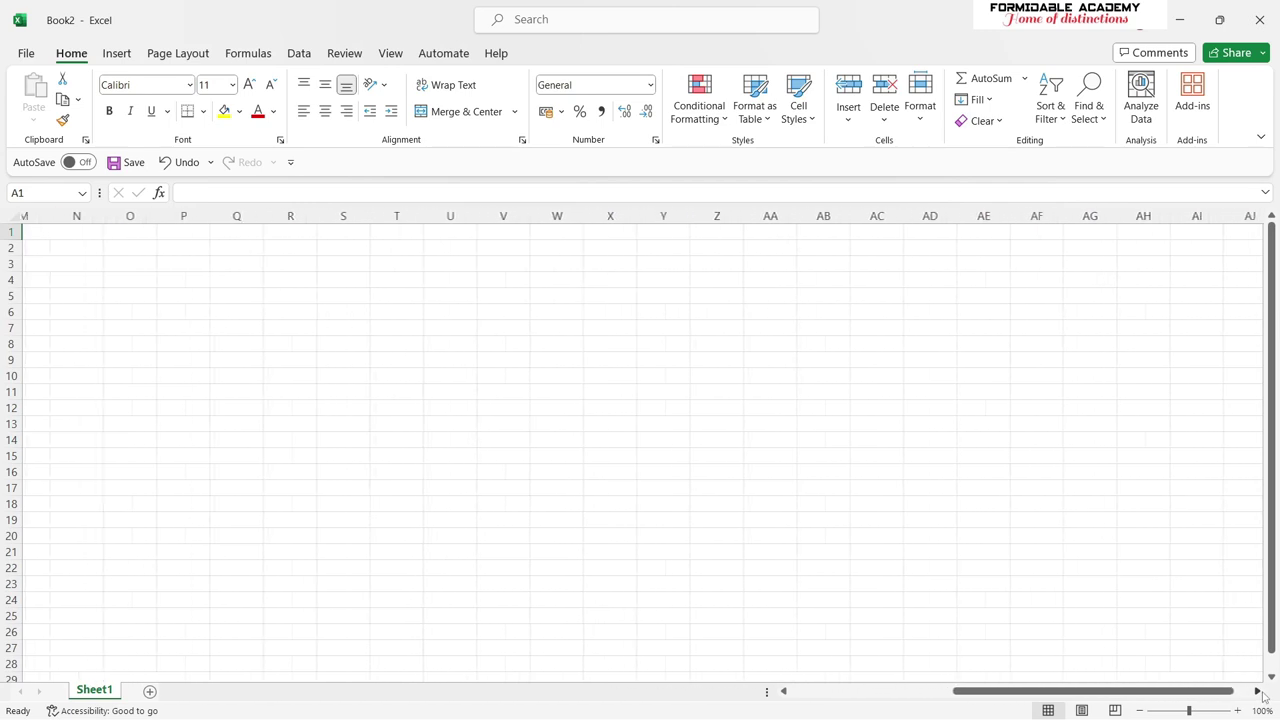
click(1257, 691)
click(1257, 691)
click(1257, 691)
click(1257, 691)
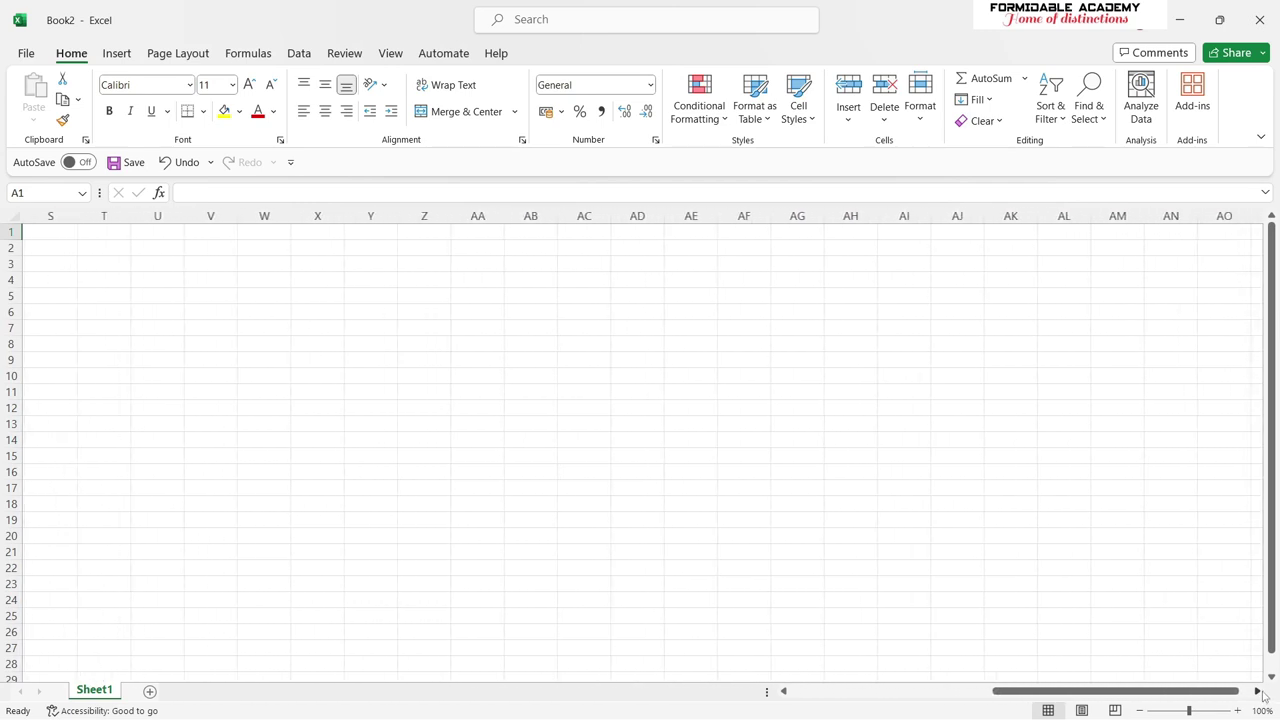
click(1257, 691)
click(1257, 691)
click(1257, 691)
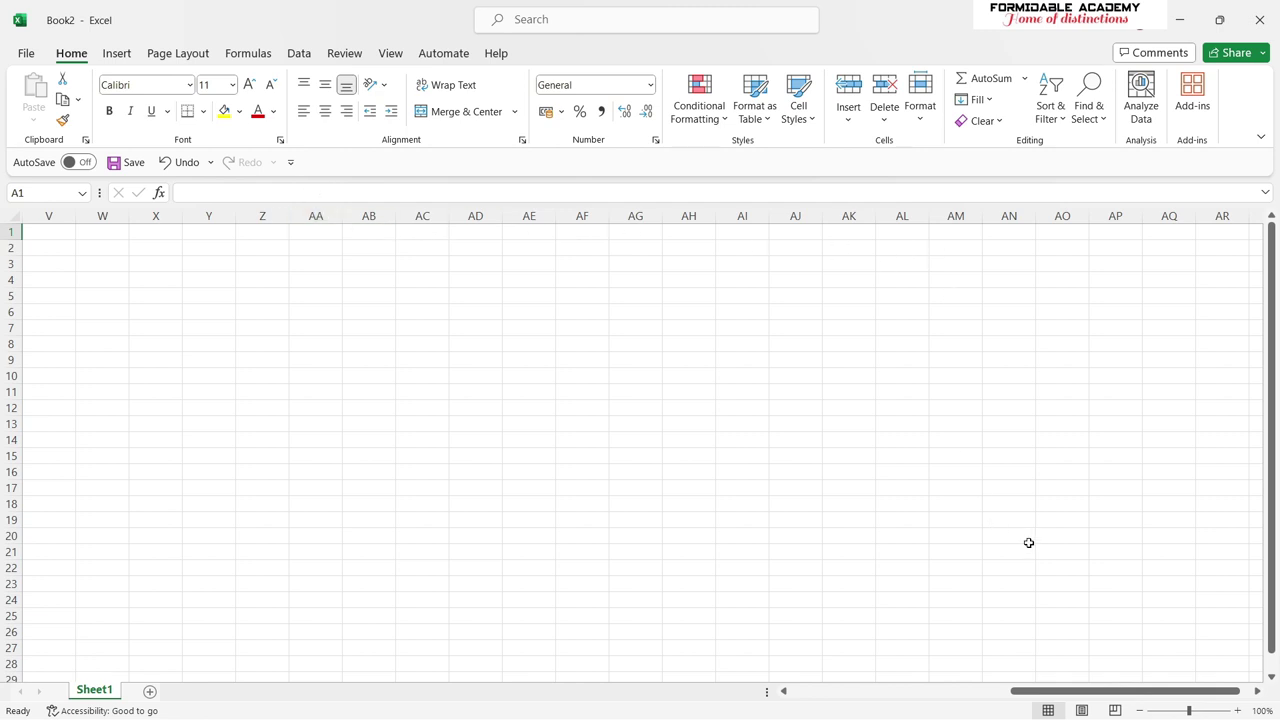
click(1257, 691)
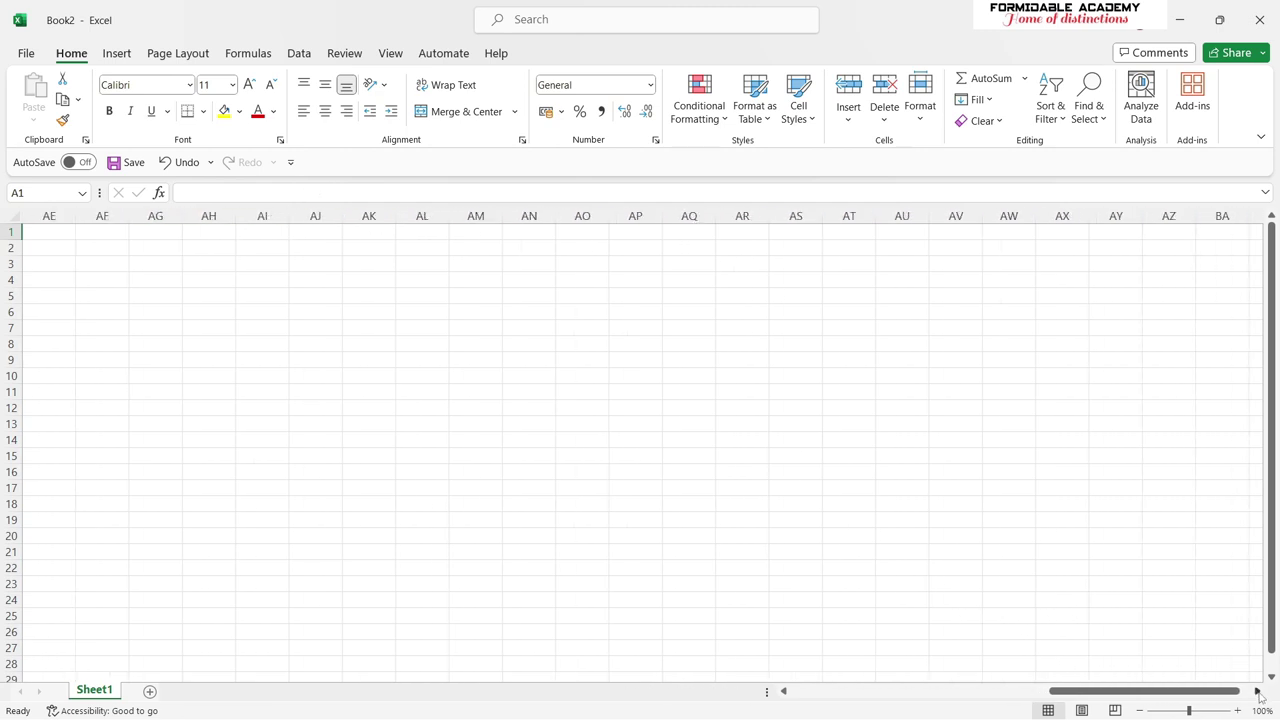
click(1258, 692)
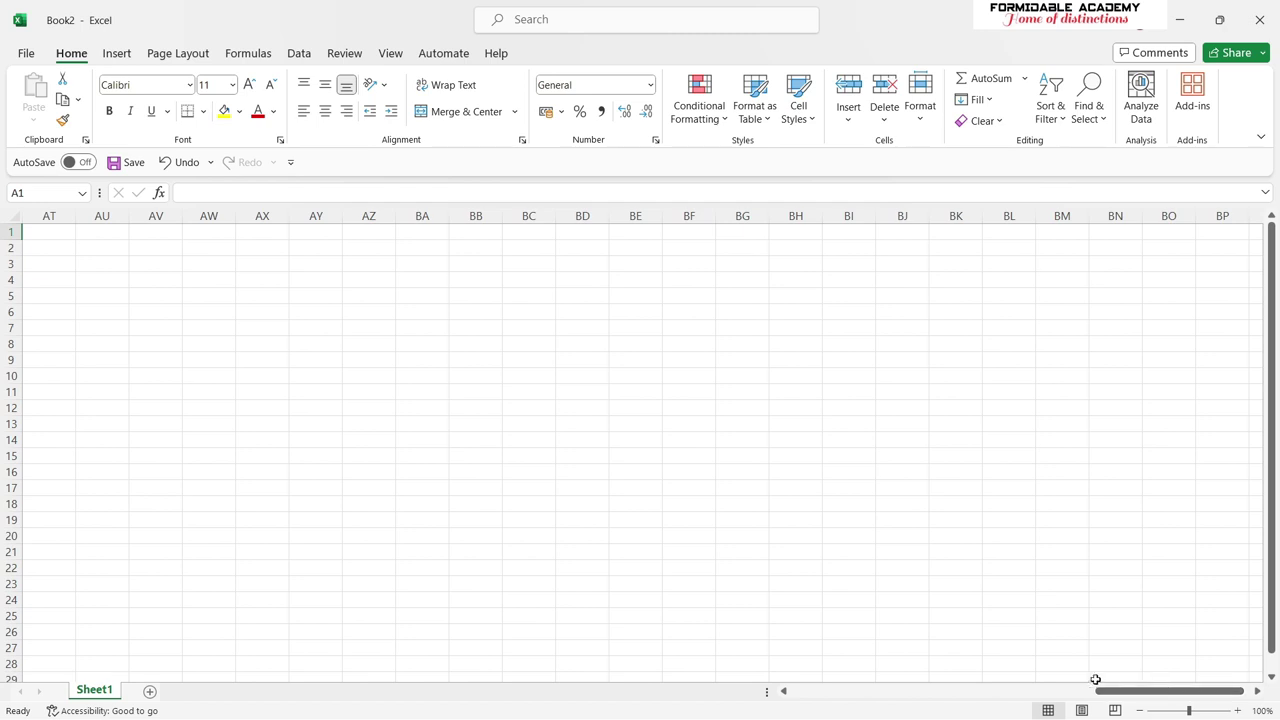
drag(1095, 679, 761, 681)
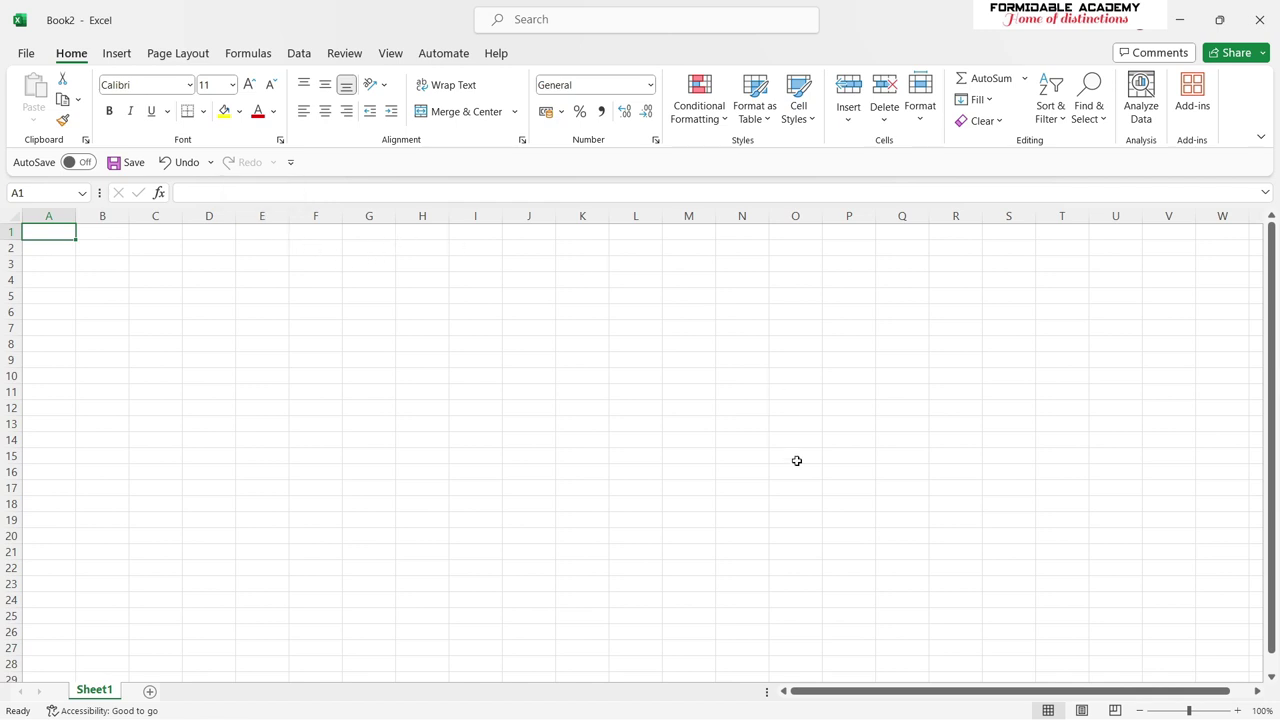
scroll(1121, 678, right, 1)
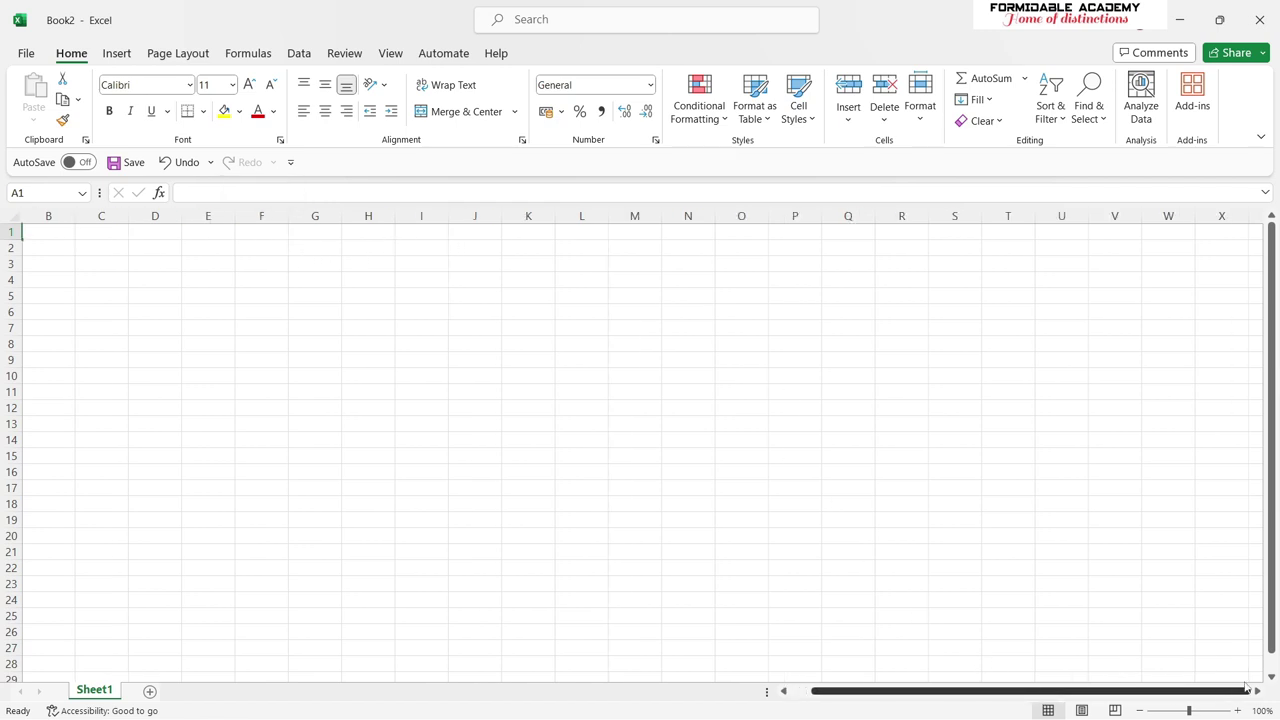
scroll(950, 642, left, 1)
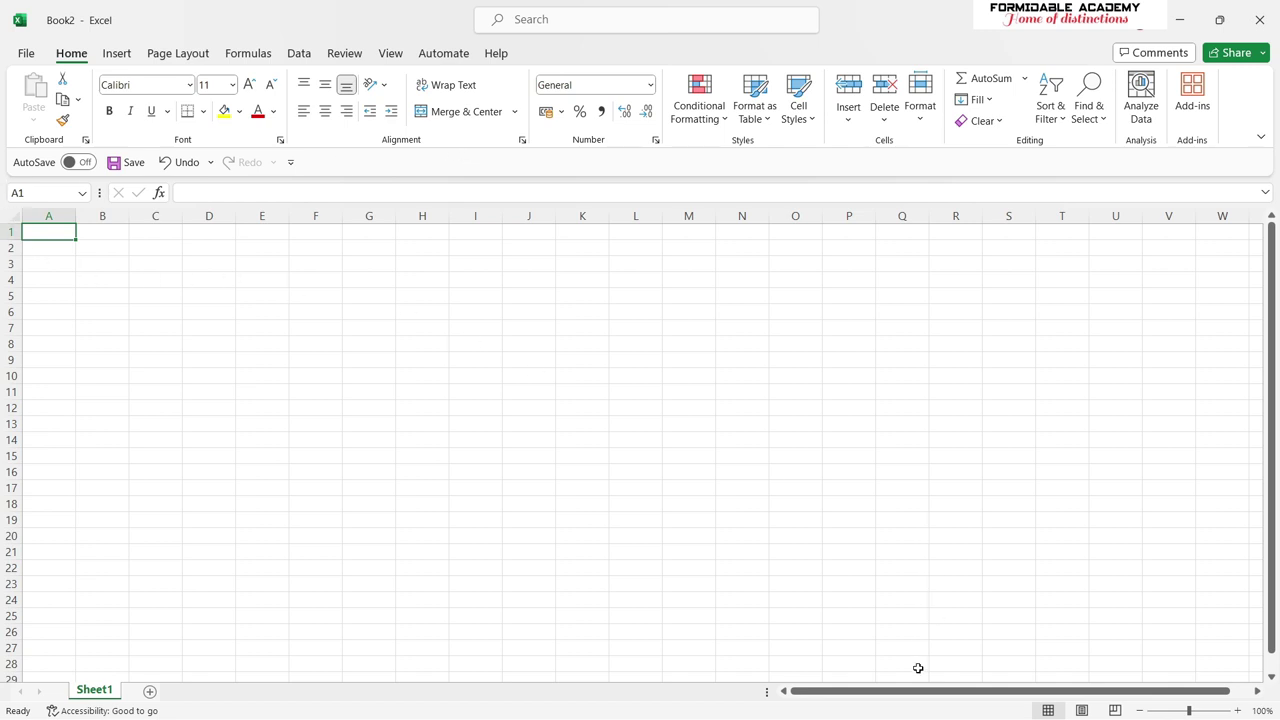
Return to cell A1, then select E5 and highlight its address in the Name Box.
drag(918, 695, 611, 663)
drag(1271, 452, 1277, 465)
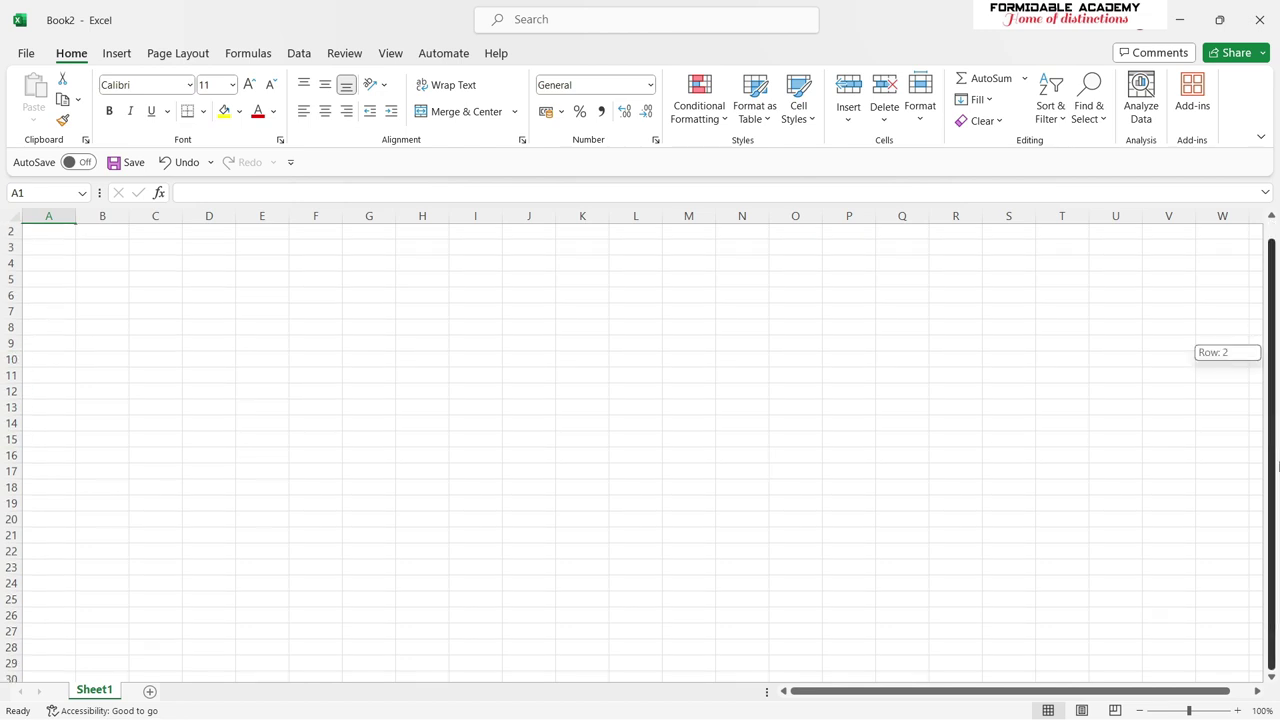
drag(1278, 541, 1276, 306)
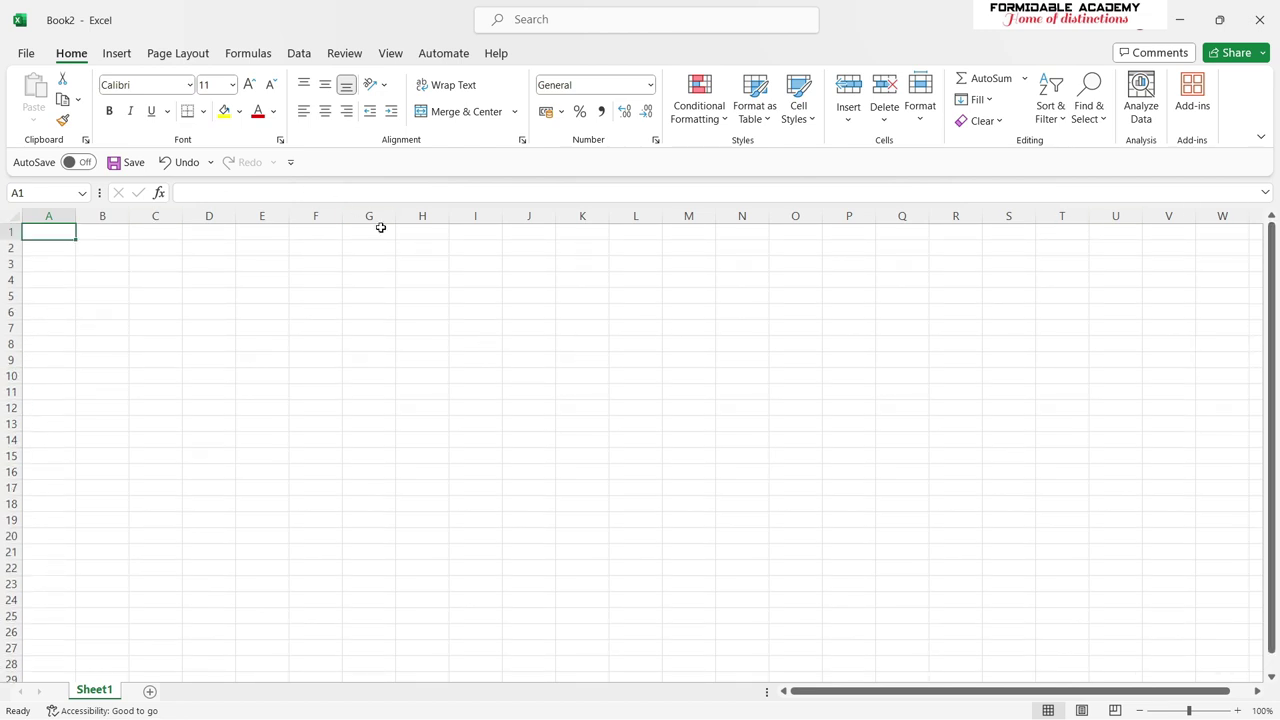
click(205, 280)
key(ctrl+Home)
click(245, 298)
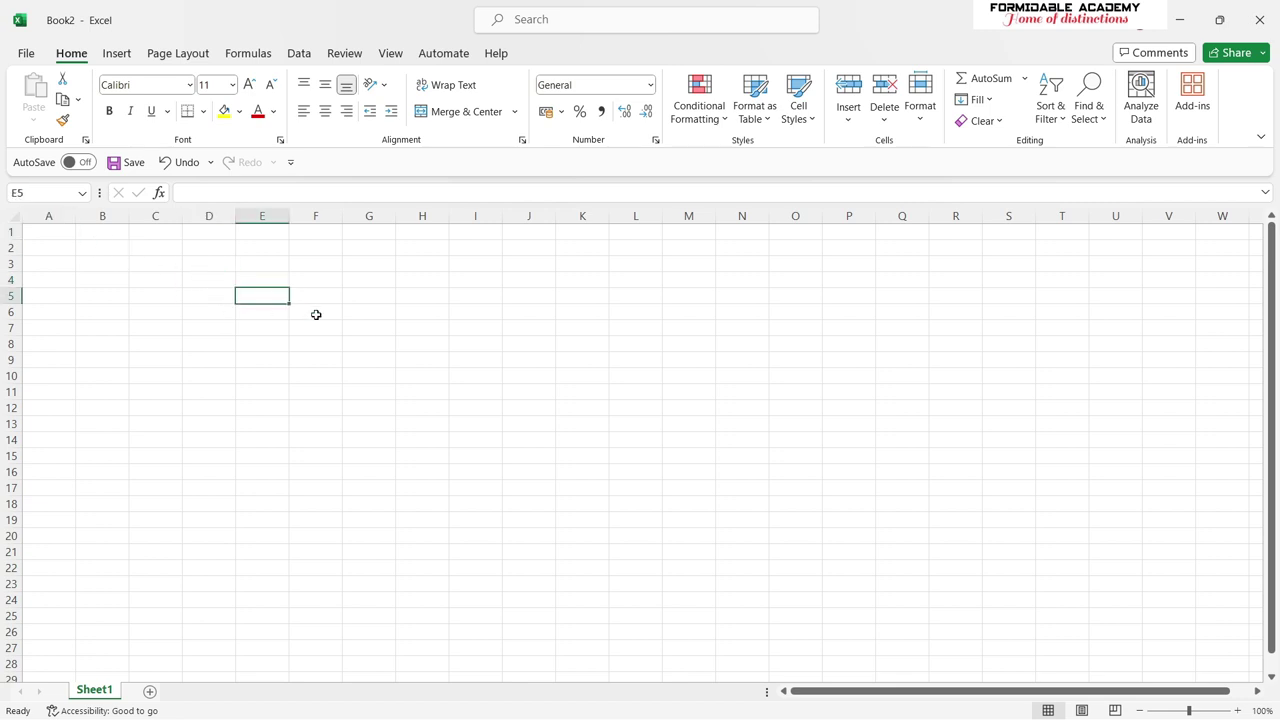
click(33, 195)
click(25, 193)
double_click(18, 192)
Type stray text in E5, then replace it with 8 and commit the entry.
click(266, 296)
text(ytuyi)
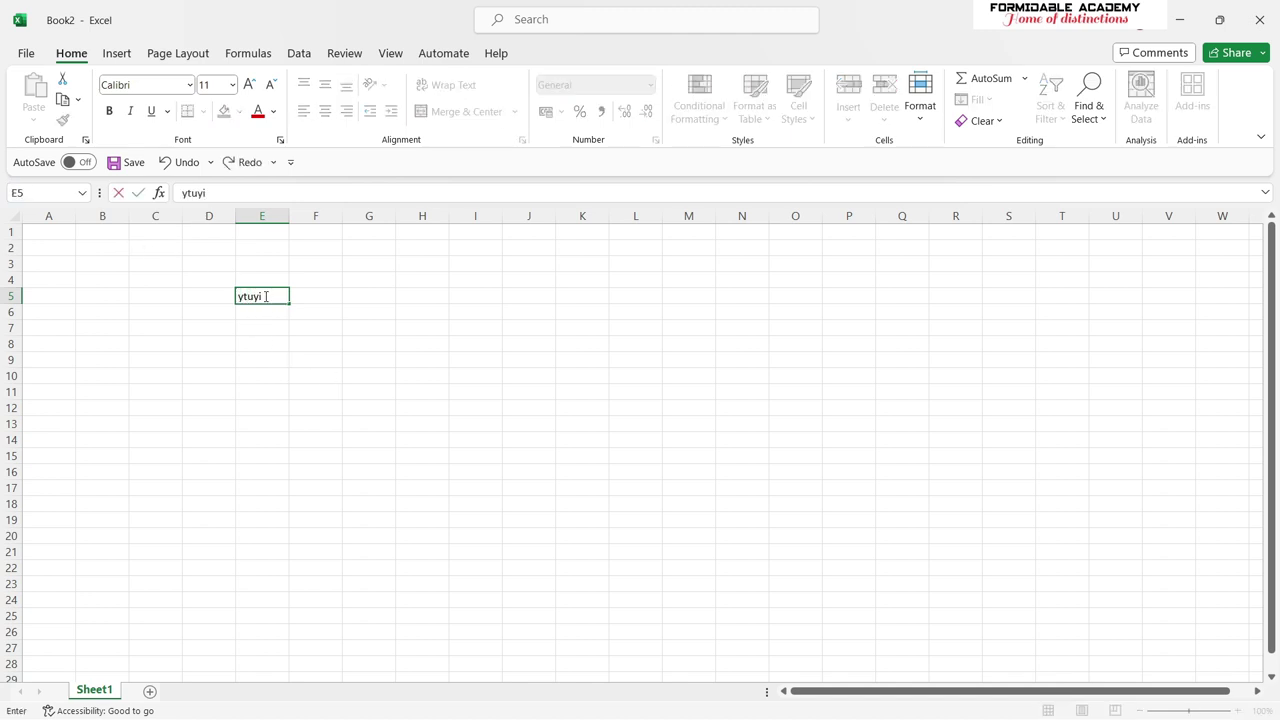
text(yninomuo)
drag(266, 192, 184, 192)
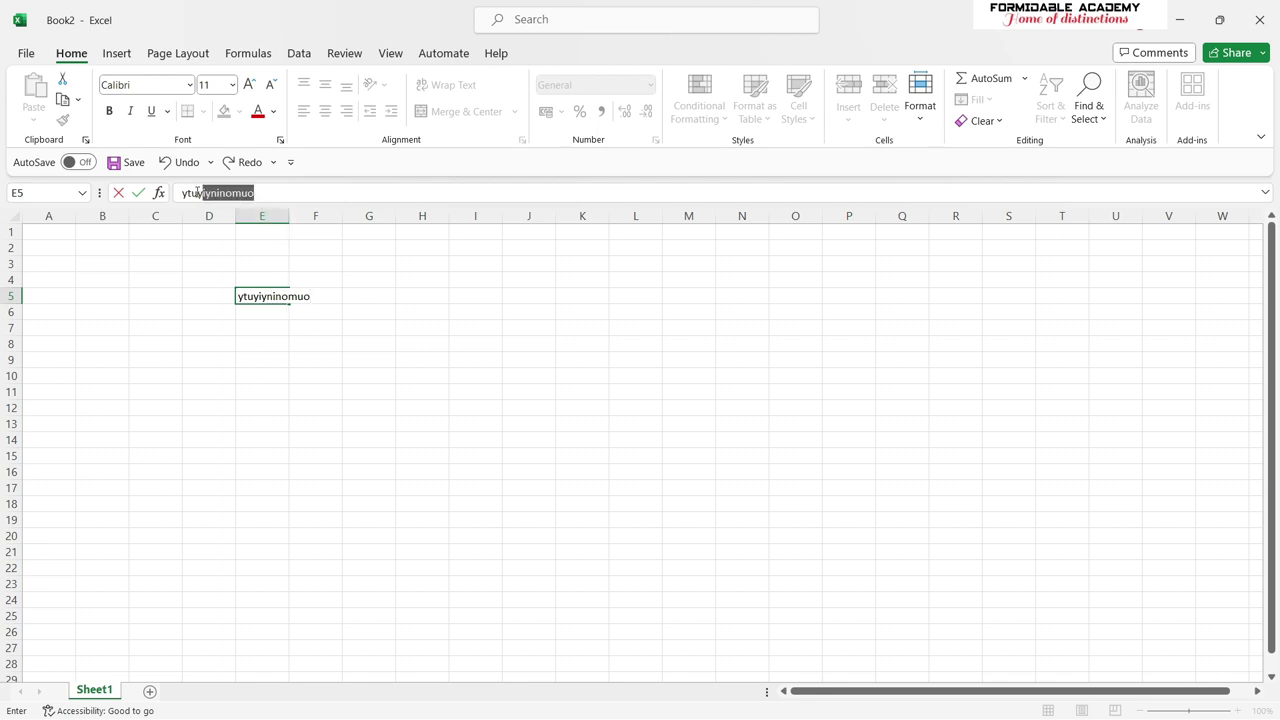
text(y)
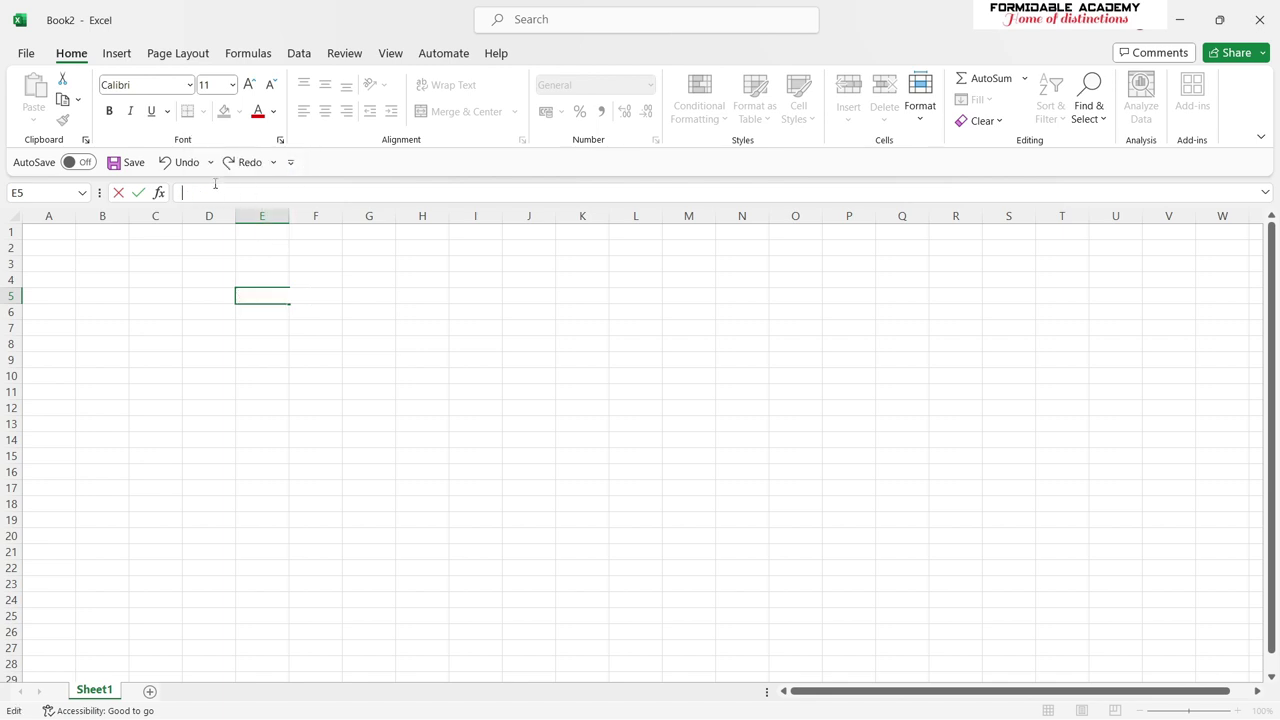
text(8)
click(345, 309)
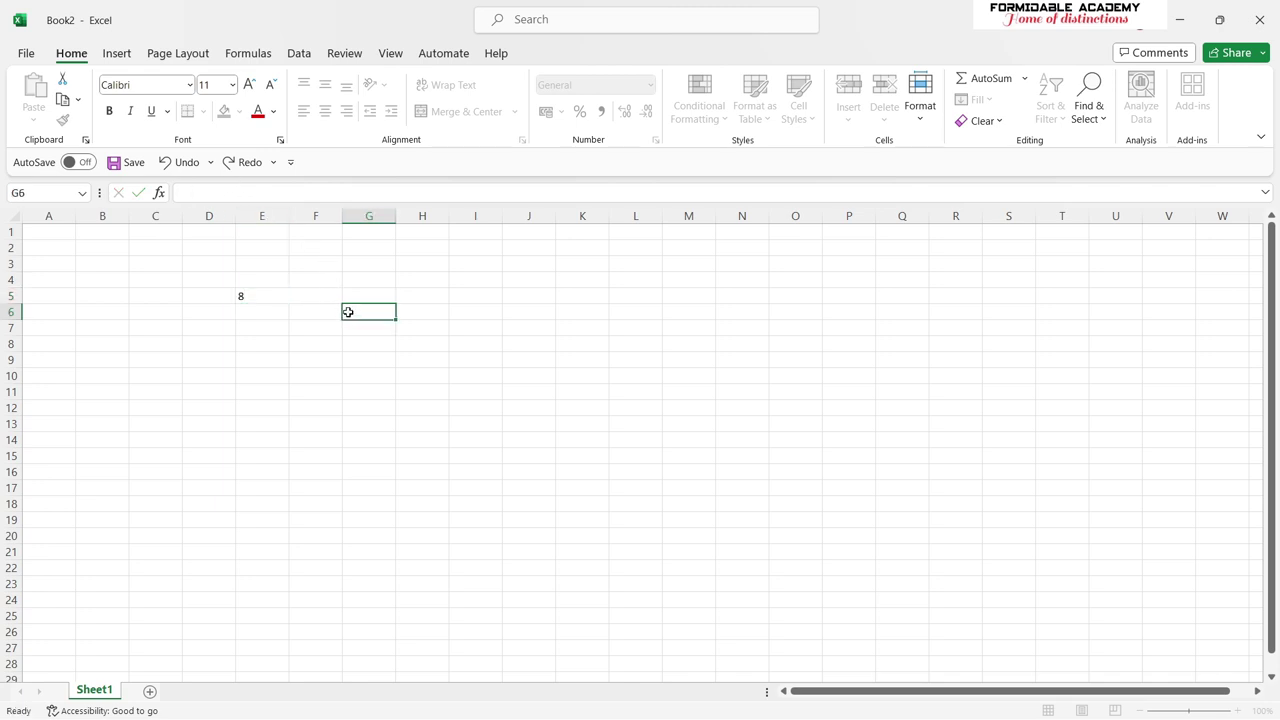
click(221, 193)
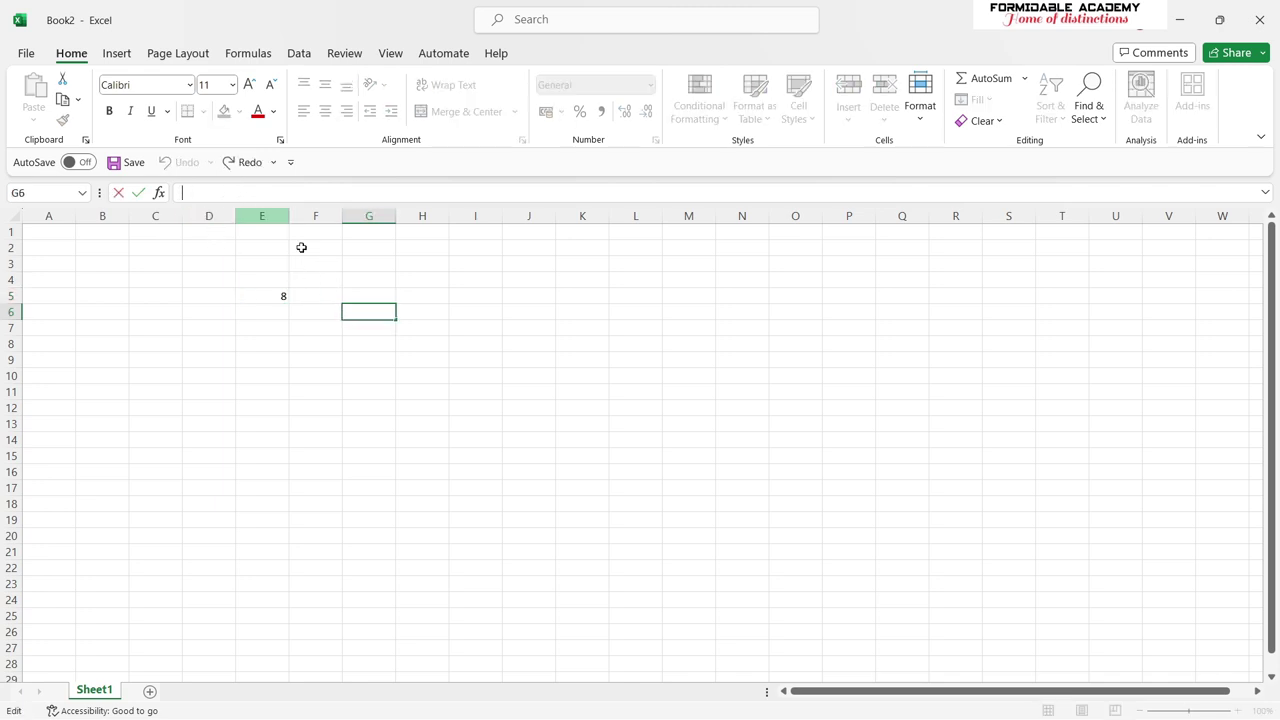
click(283, 294)
scroll(257, 545, down, 1)
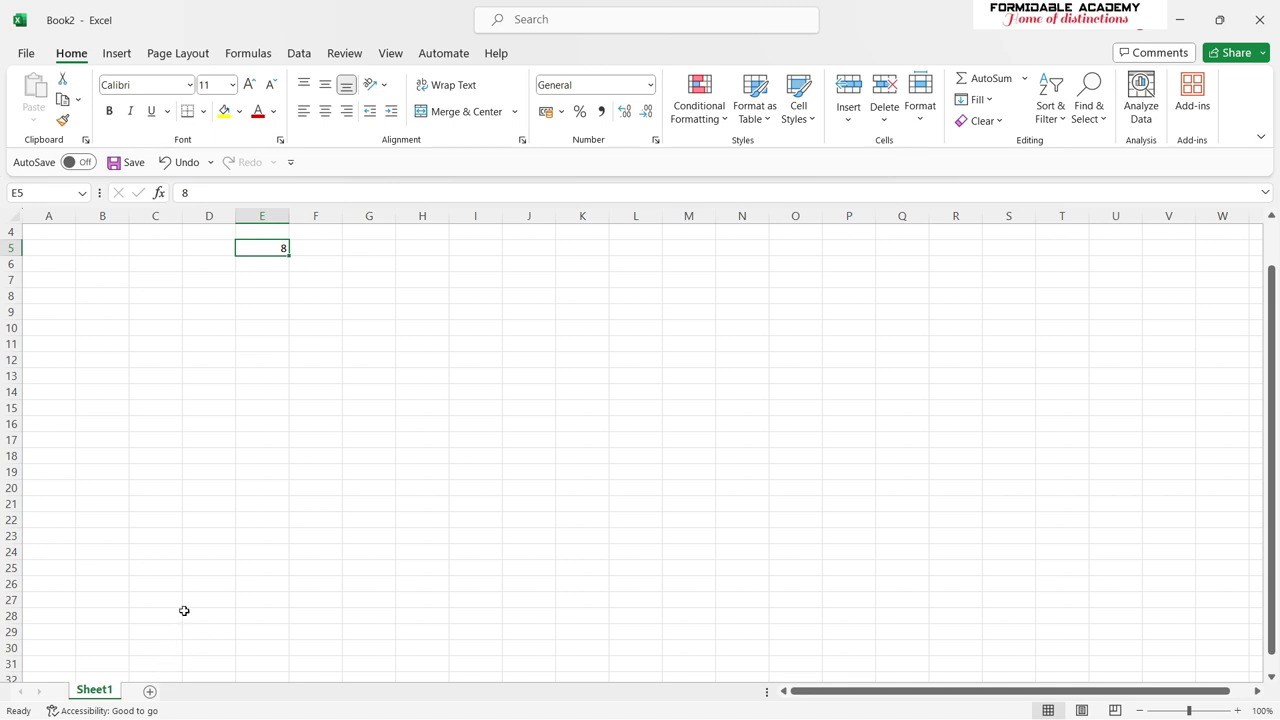
Add five new worksheets, Sheet2 through Sheet6.
click(150, 691)
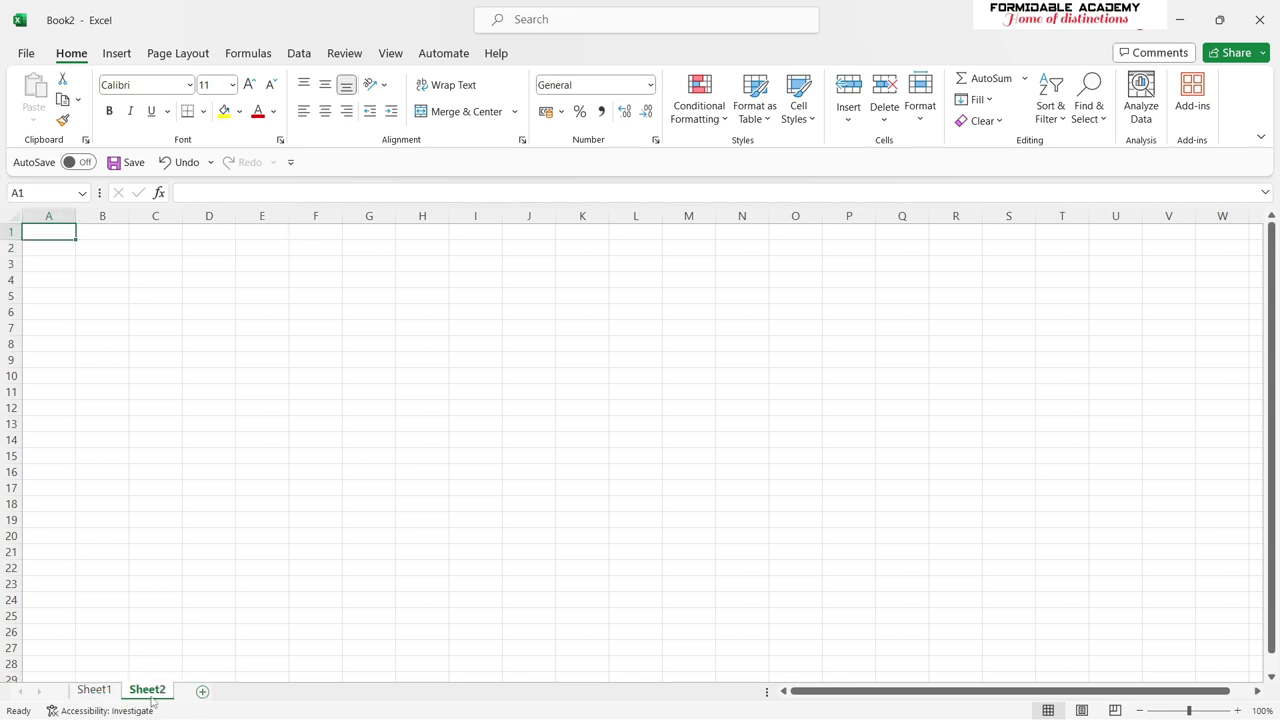
click(203, 691)
click(254, 691)
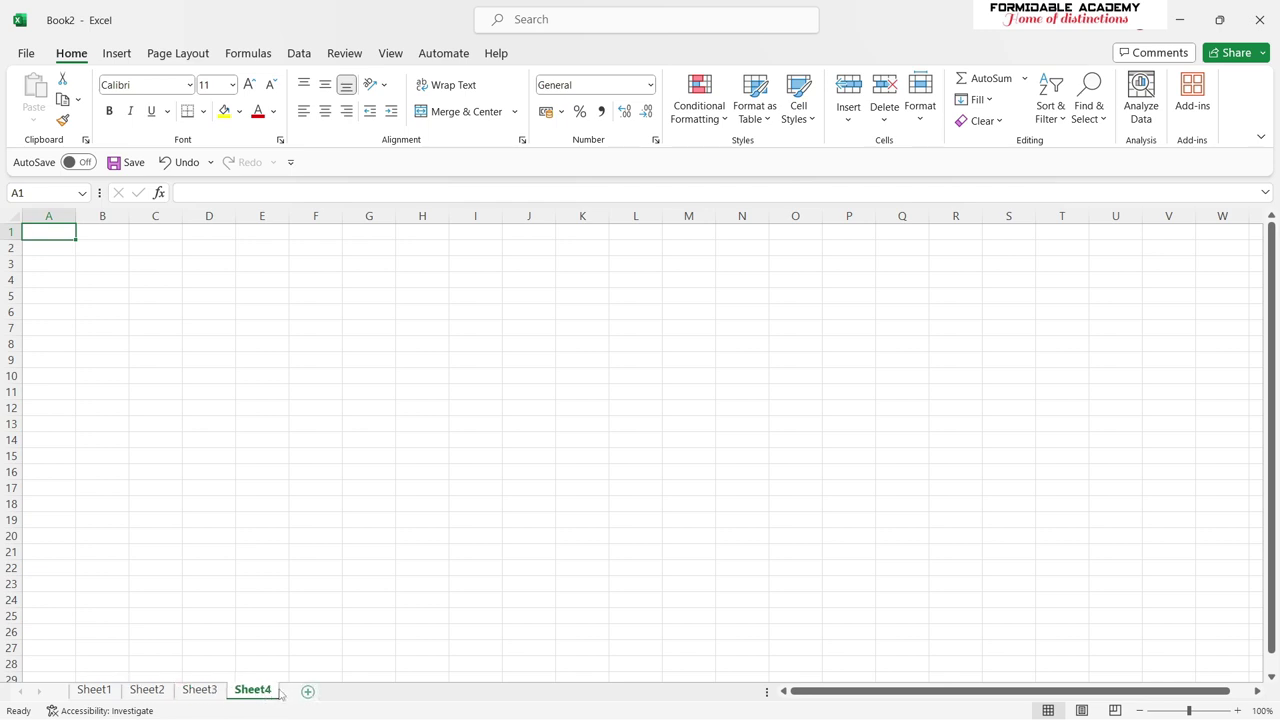
click(321, 600)
click(308, 691)
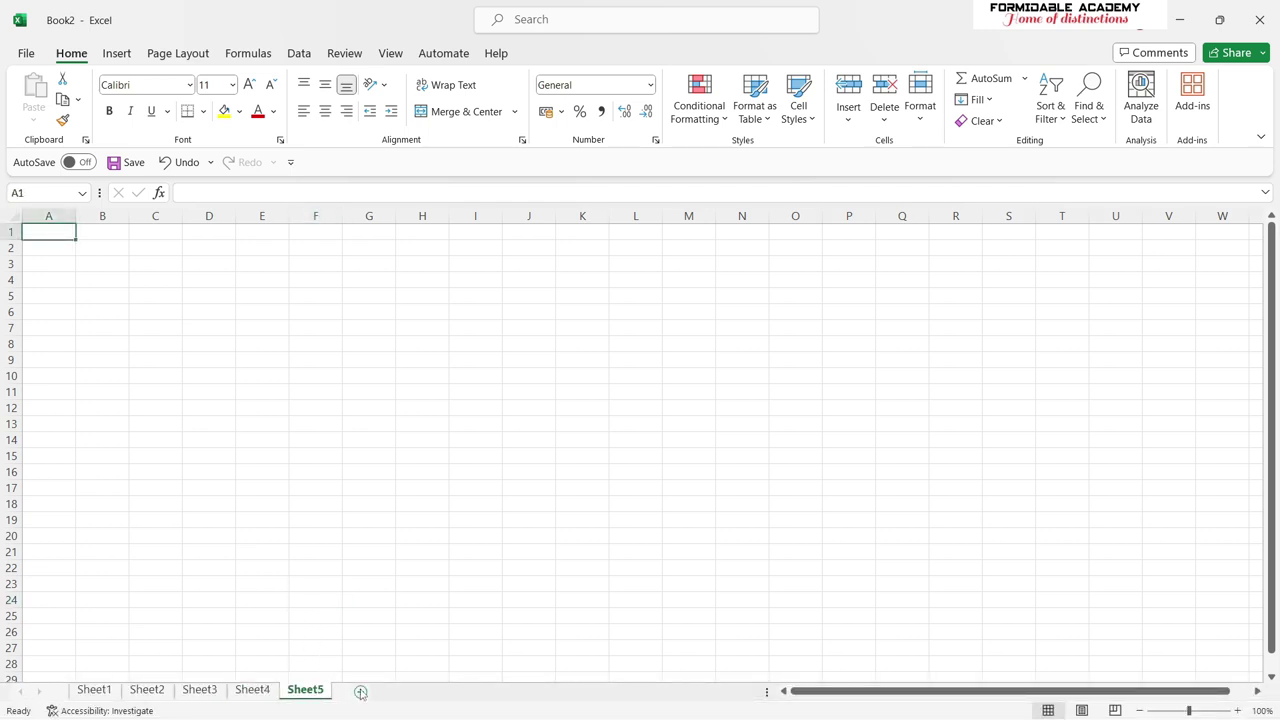
click(360, 691)
Rename Sheet1 to Monday, then view Sheet2 and Sheet3.
click(94, 691)
right_click(94, 691)
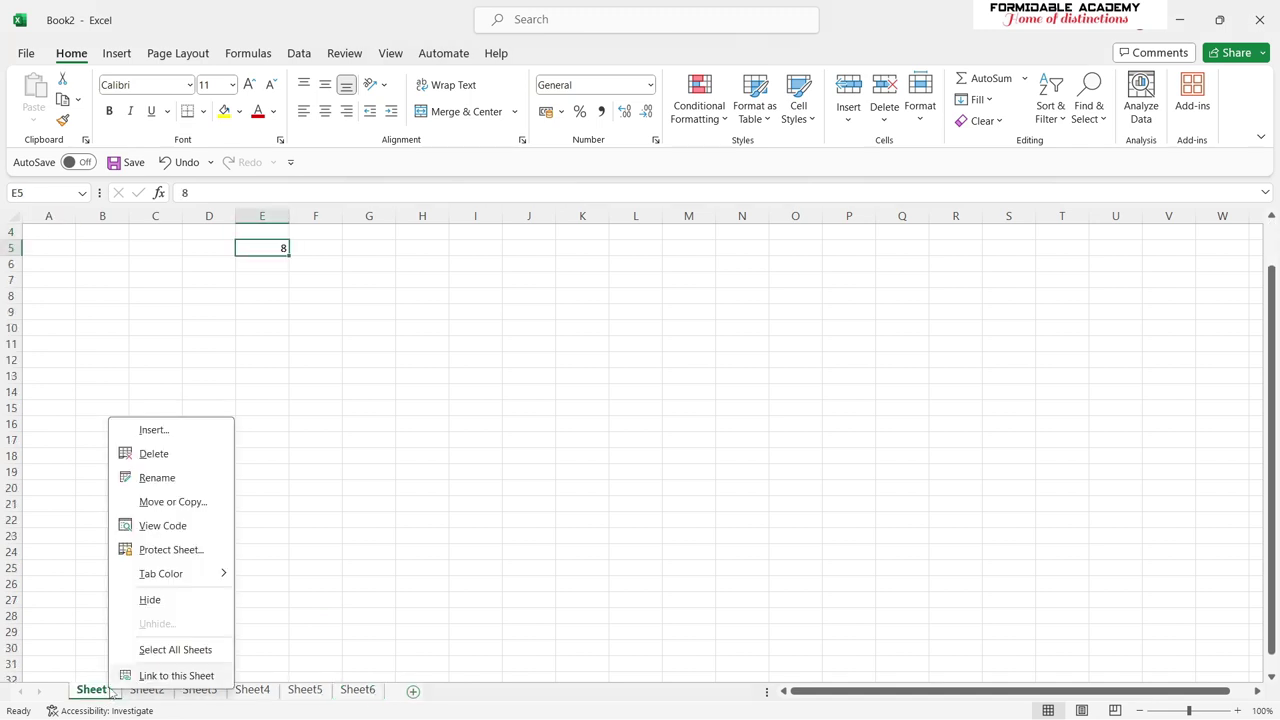
click(157, 477)
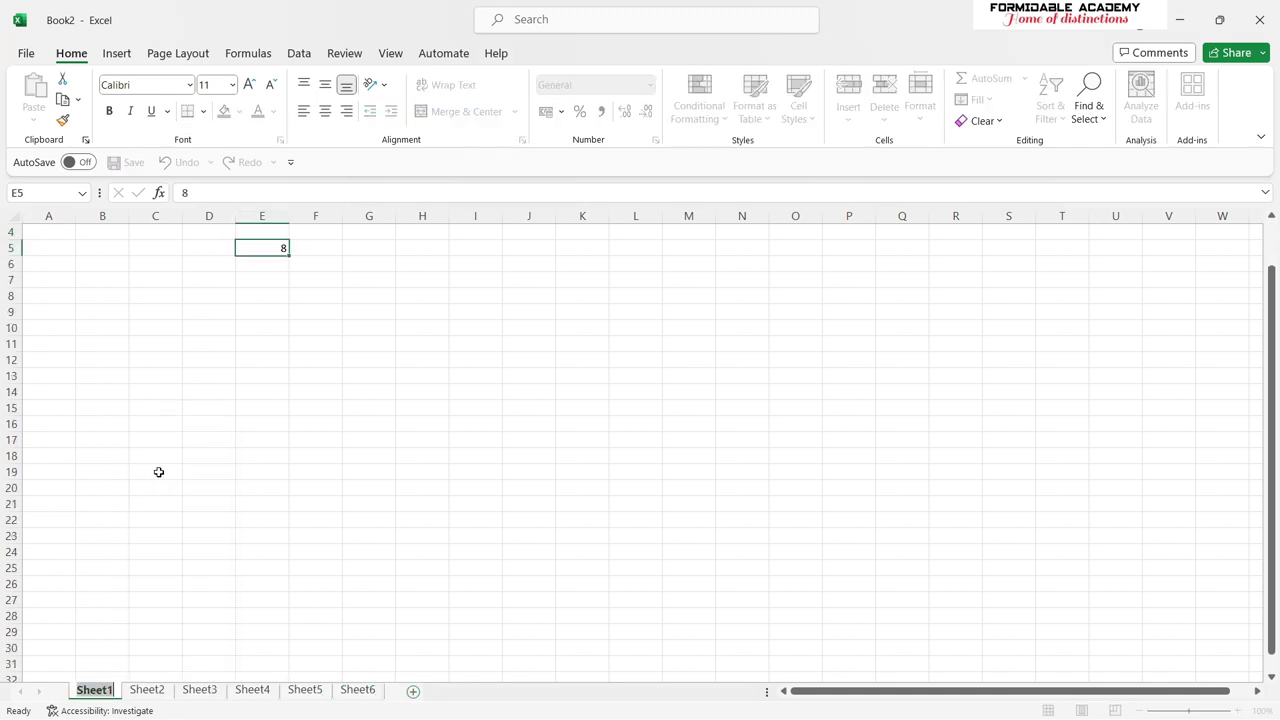
text(Monday)
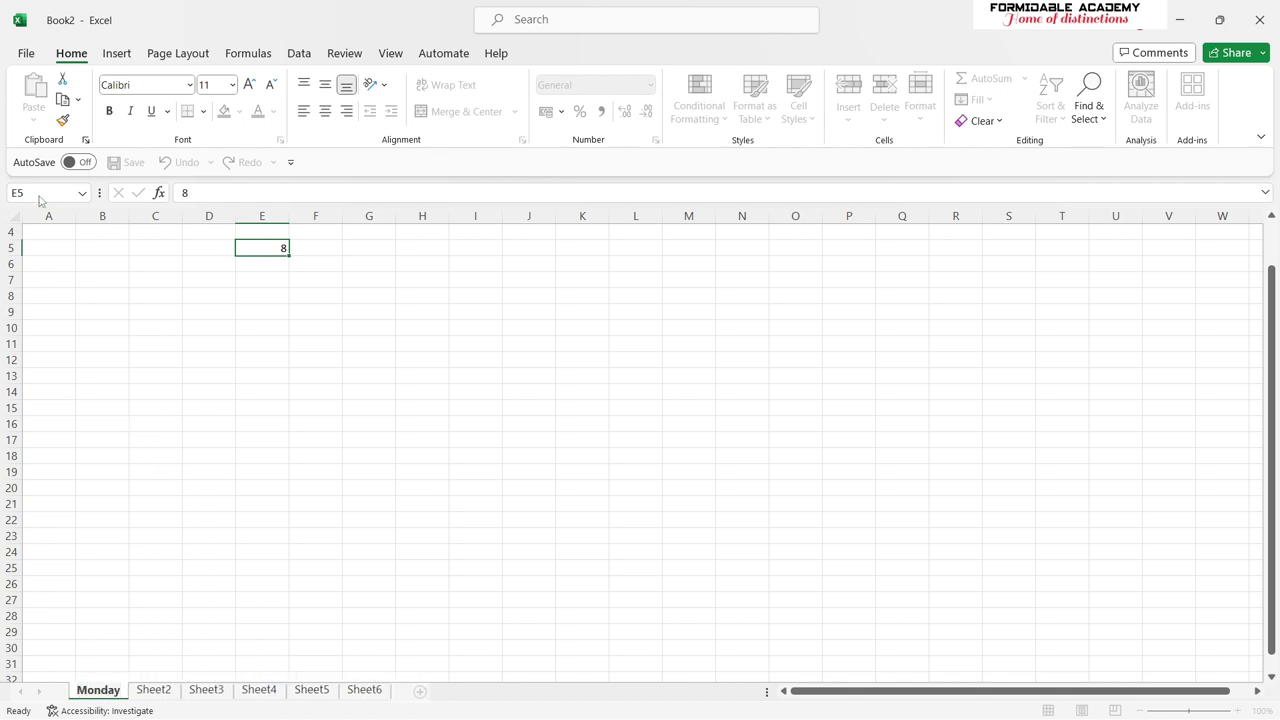
click(328, 395)
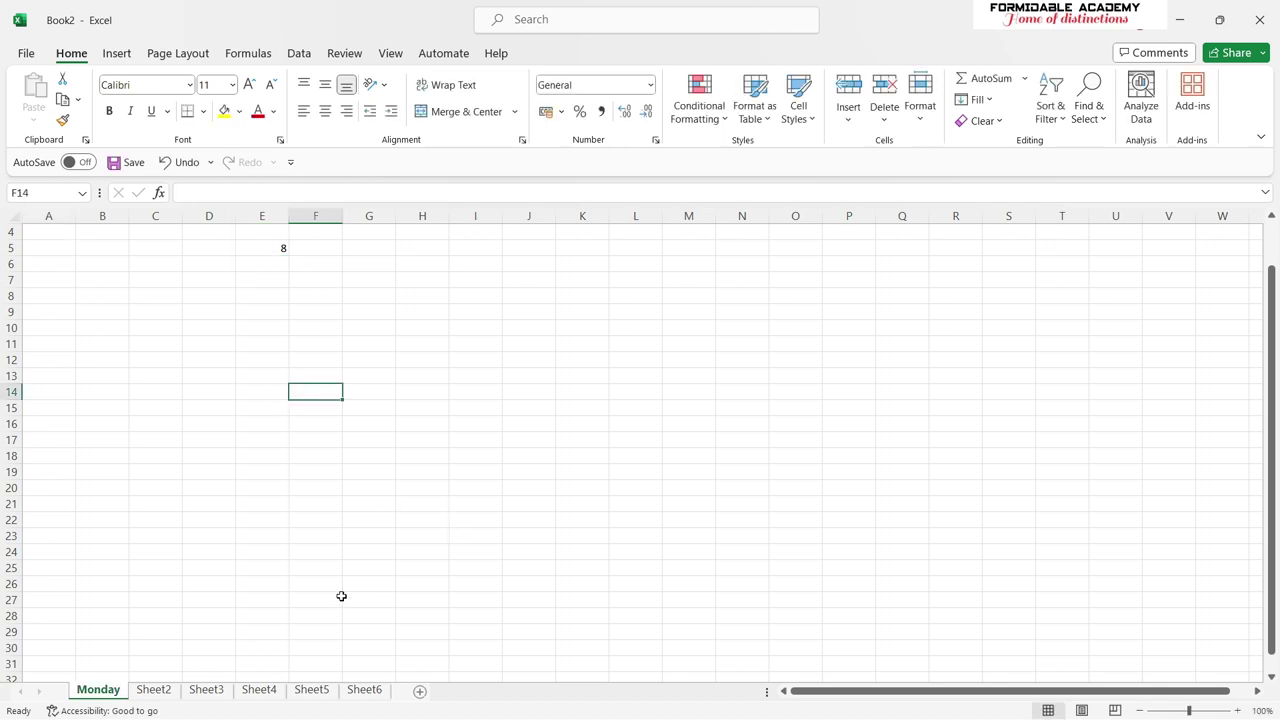
scroll(426, 546, up, 1)
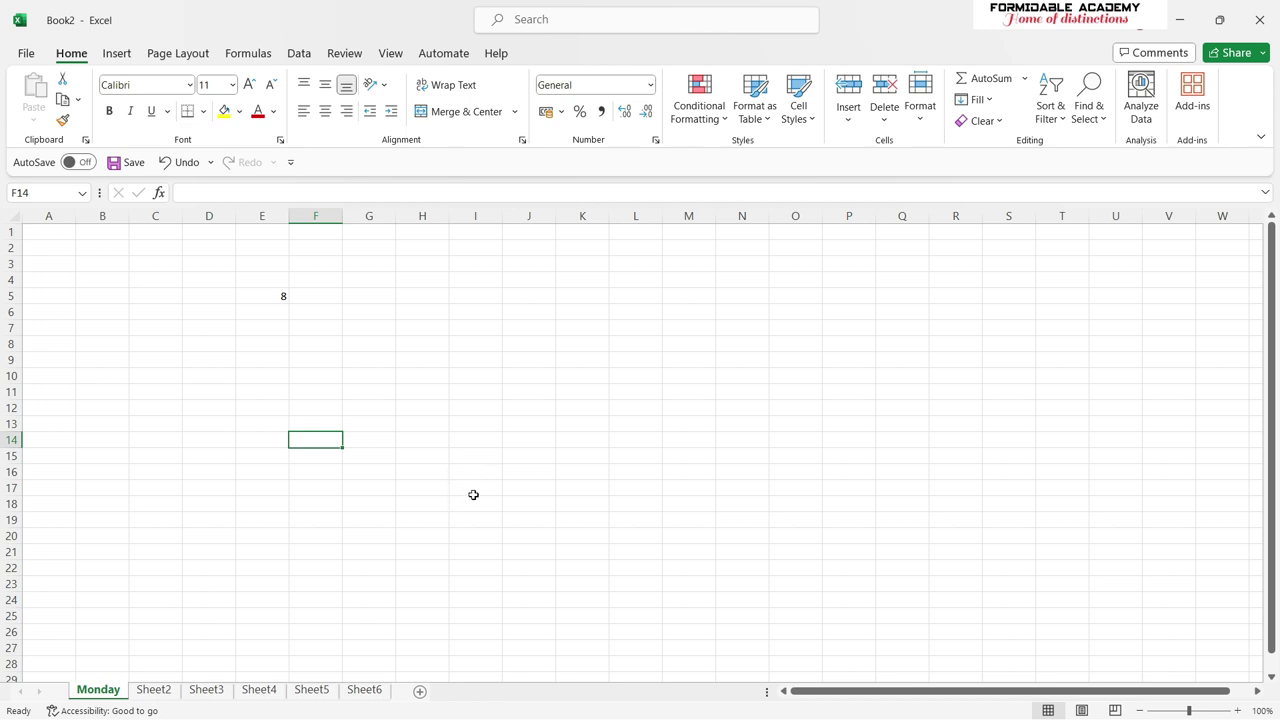
click(274, 298)
click(160, 690)
click(206, 690)
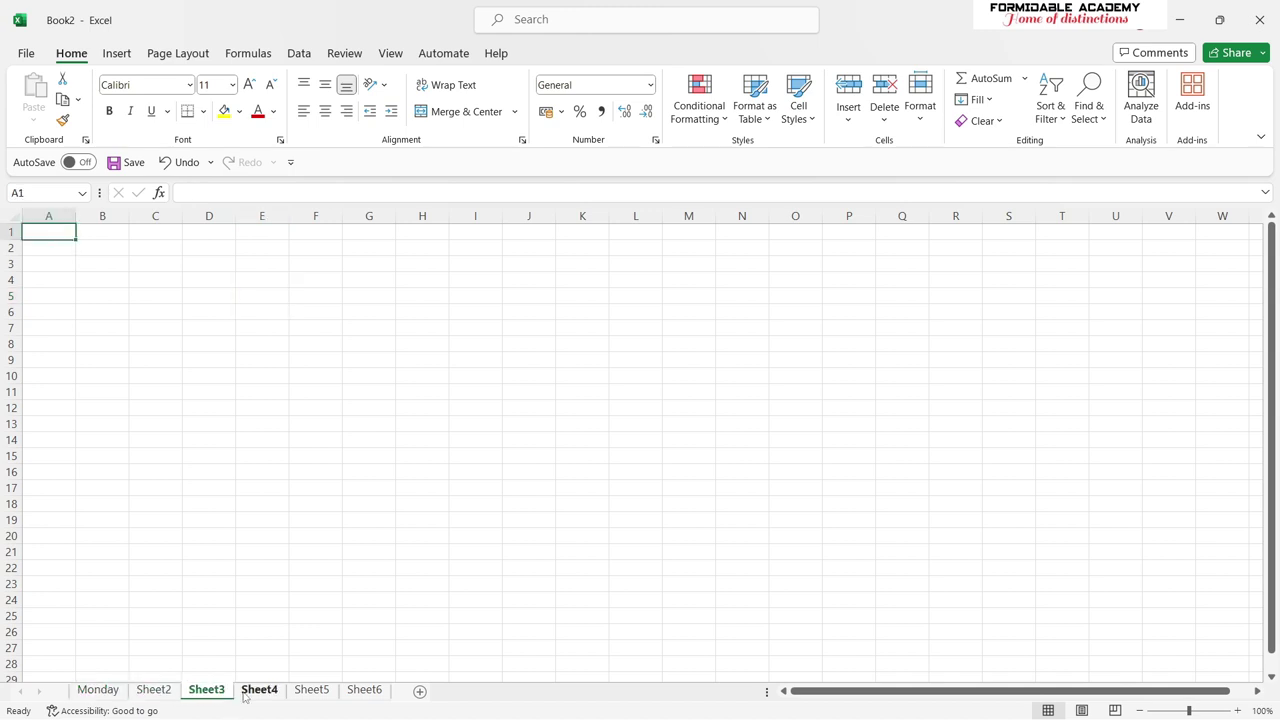